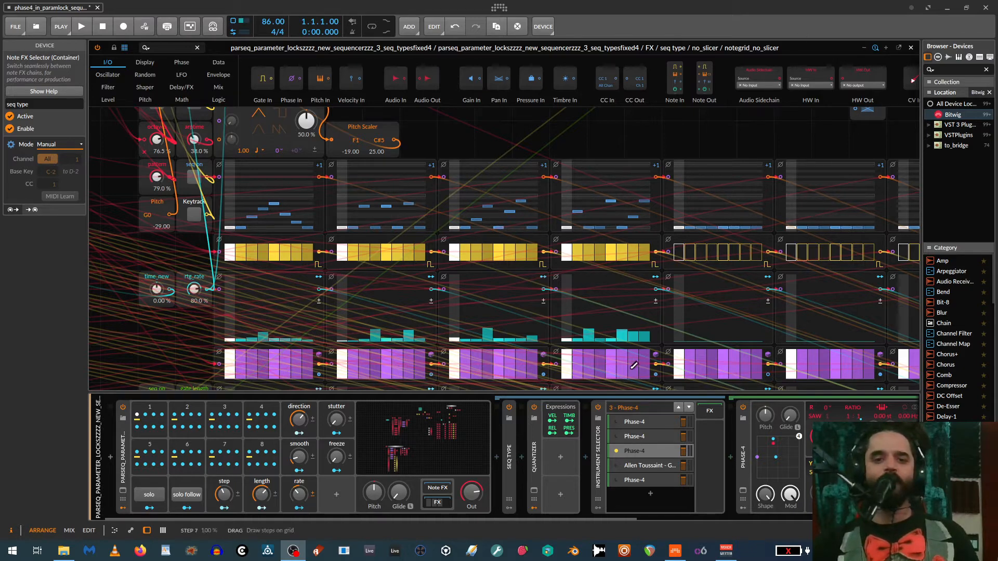
left_click_drag(564, 517, 670, 504)
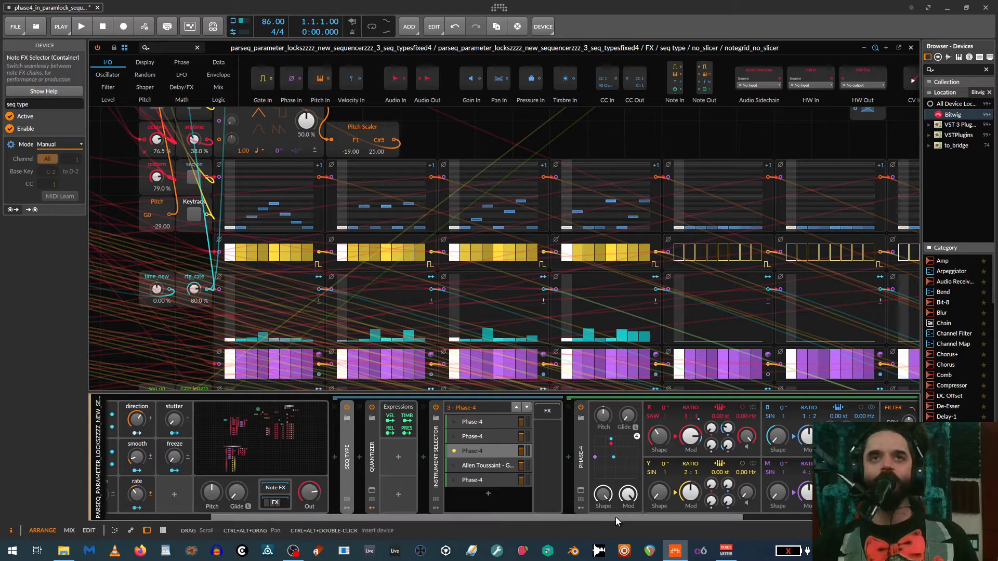
mouse_move(615, 516)
left_mouse_down()
mouse_move(663, 515)
mouse_move(482, 511)
mouse_move(616, 516)
left_mouse_up()
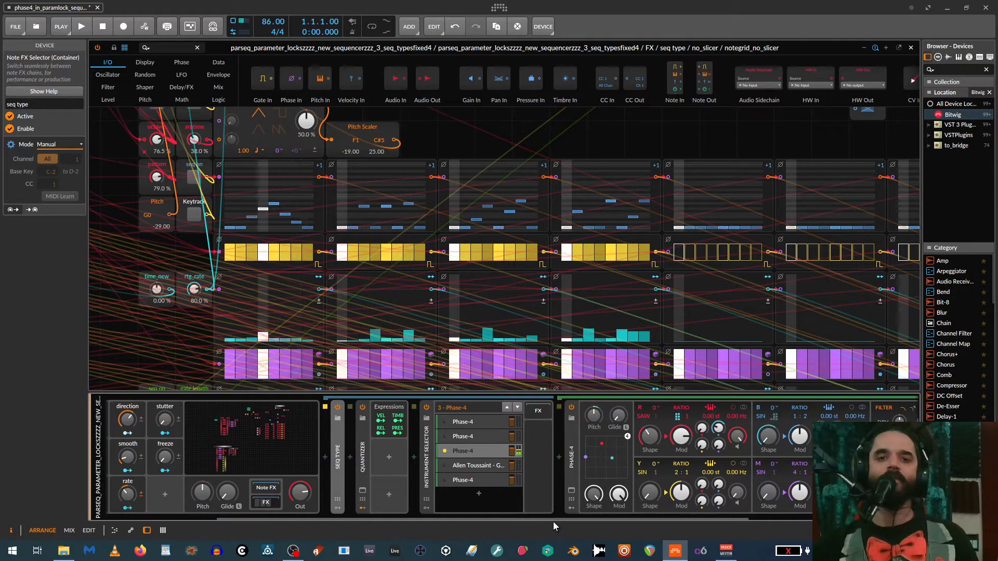
mouse_move(553, 519)
left_mouse_down()
mouse_move(393, 522)
mouse_move(558, 526)
left_mouse_up()
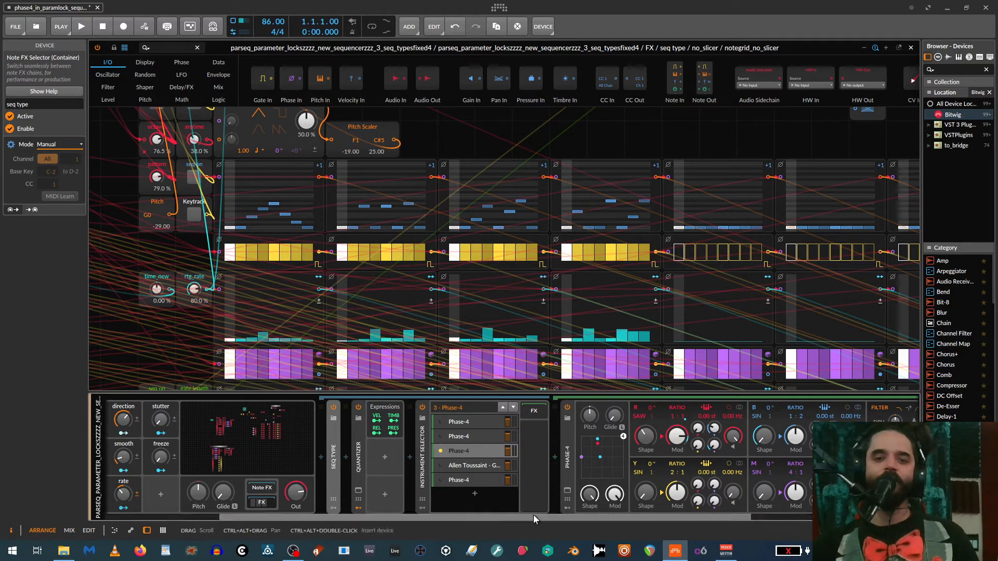
left_click_drag(533, 514, 557, 526)
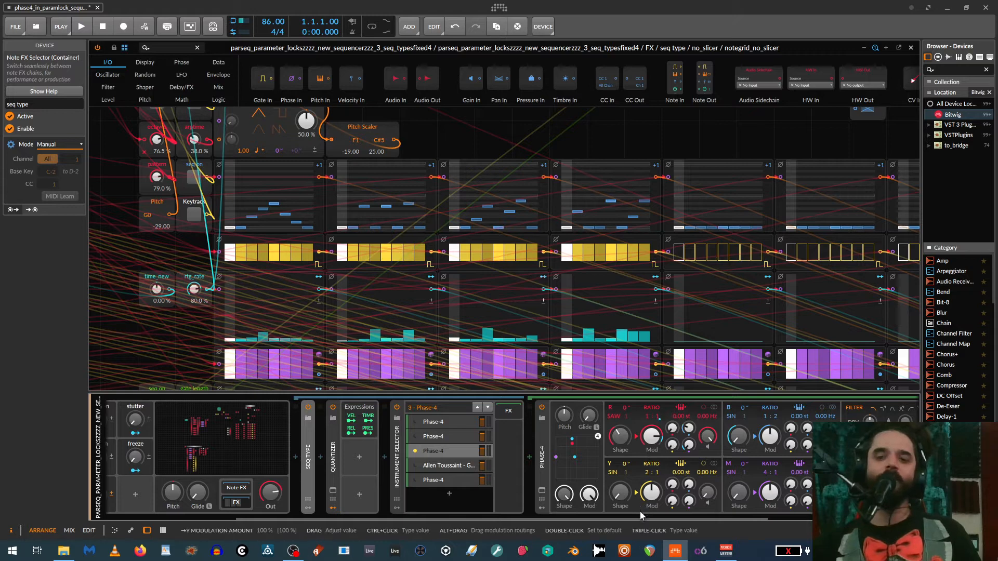
left_click_drag(640, 515, 588, 522)
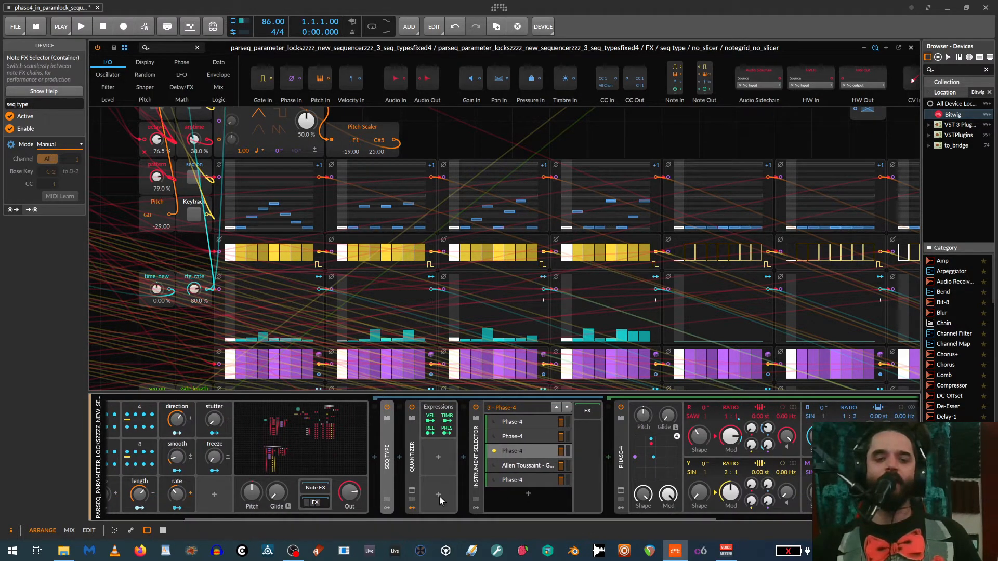
left_click_drag(552, 516, 254, 522)
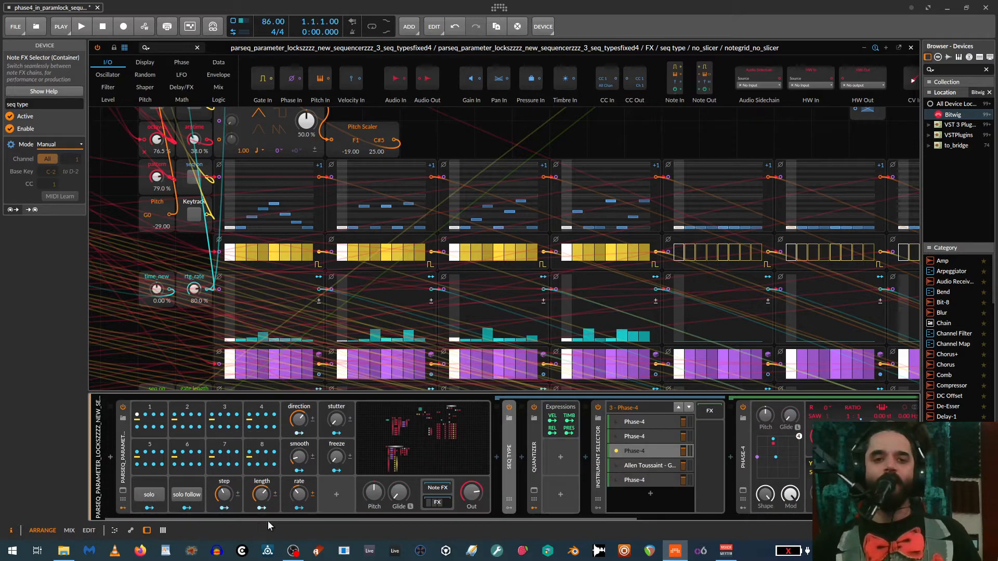
- With solo engaged, turn the sequencer's step control down to the first step, and switch solo off
left_click(149, 494)
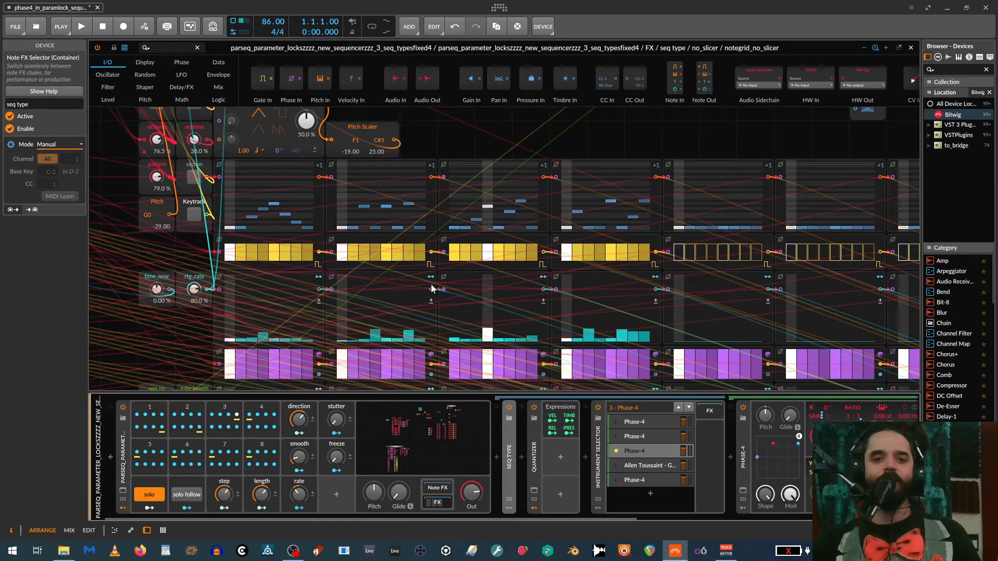
mouse_move(224, 494)
left_mouse_down()
mouse_move(224, 470)
mouse_move(224, 535)
mouse_move(224, 454)
mouse_move(224, 496)
left_mouse_up()
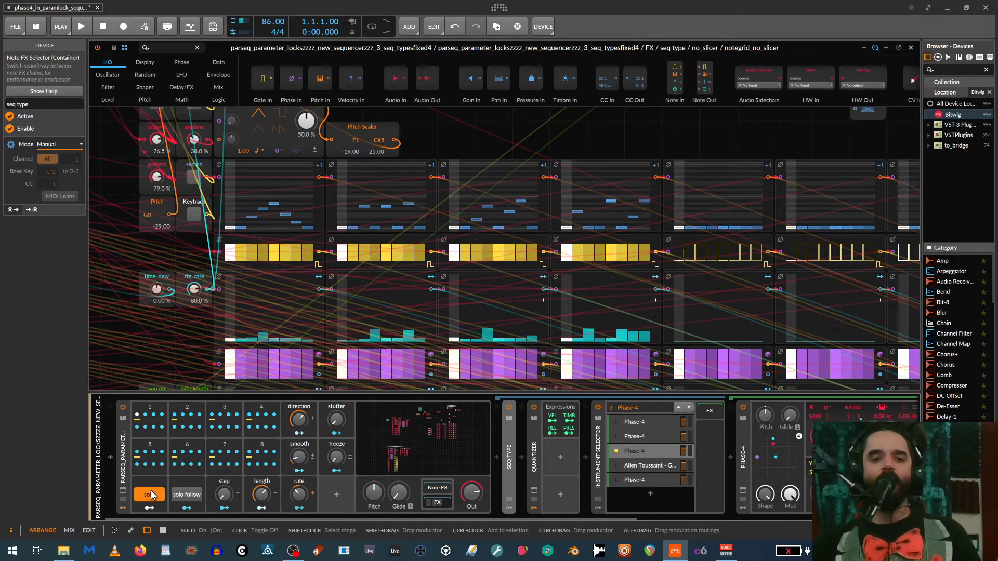
left_click(149, 494)
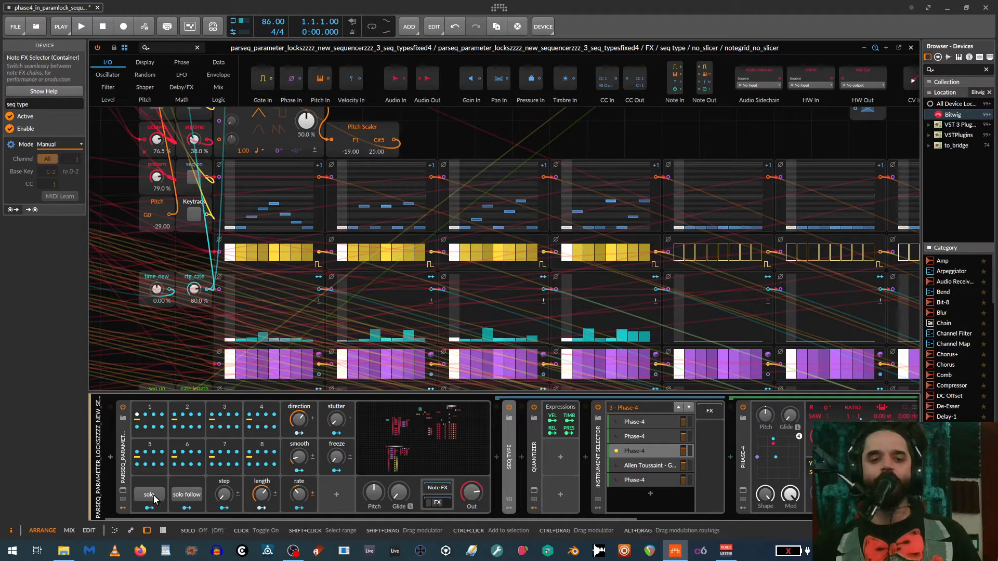
- Enable solo follow and toggle solo on the playing sequence, leaving both on so the current step is held
left_click(184, 500)
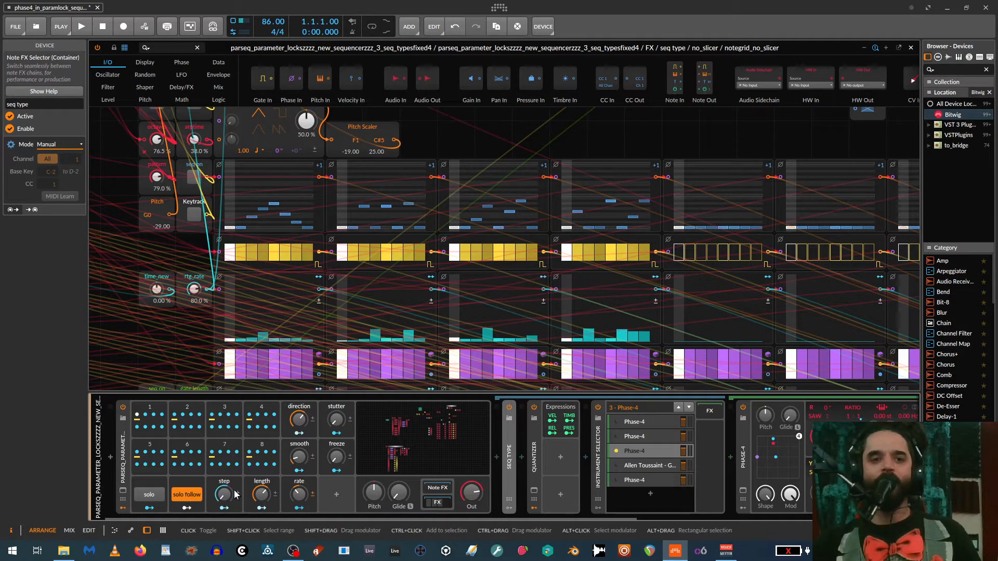
left_click(149, 495)
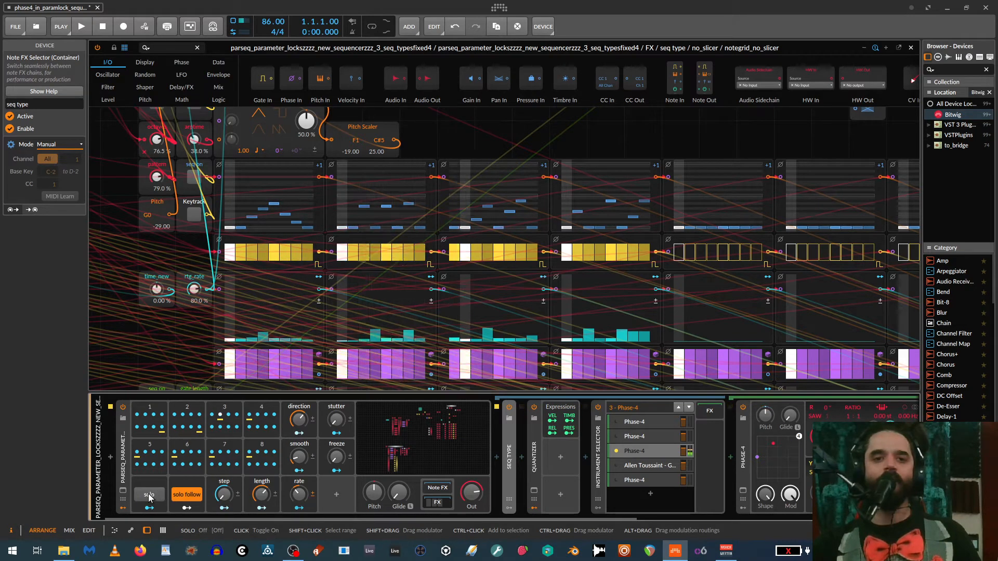
left_click(152, 495)
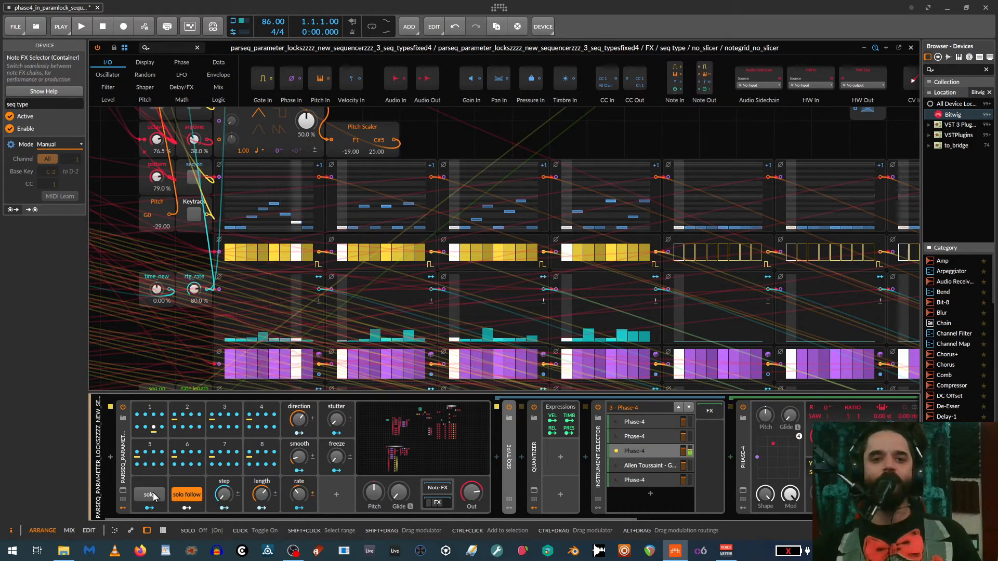
left_click(152, 495)
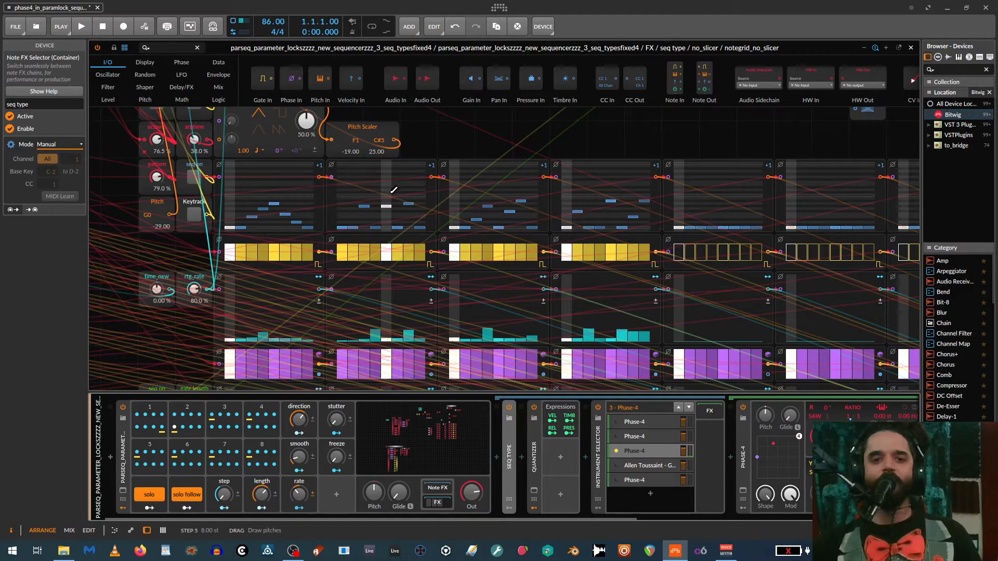
- Open sequence 2's ParSeq-8 and assign its fifth step to modulate Phase-4's oscillator B Shape and one of oscillator R's modulation amounts
left_click(183, 412)
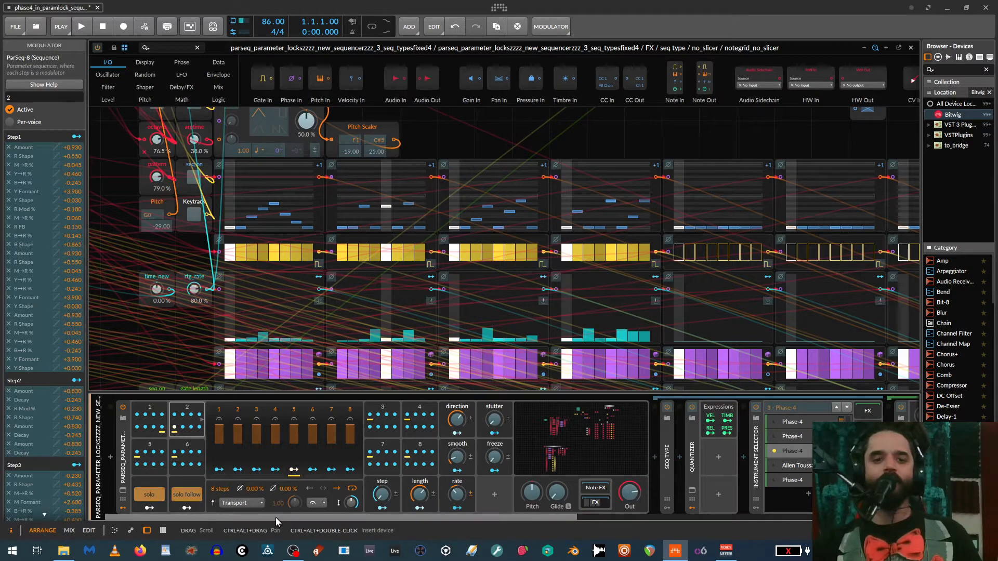
scroll(275, 517, "down", 3)
scroll(291, 517, "down", 6)
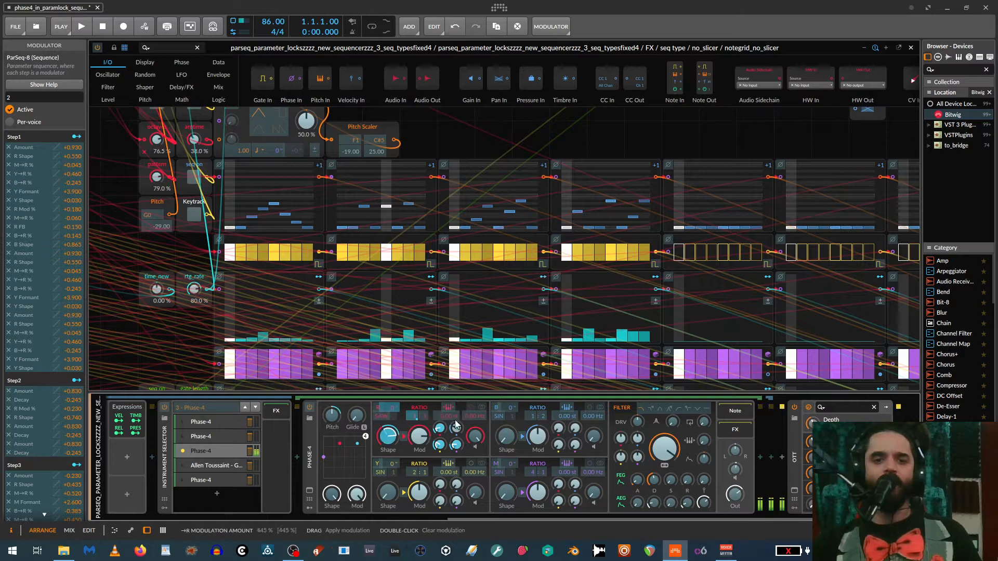
left_click_drag(505, 439, 505, 408)
left_click_drag(439, 427, 439, 414)
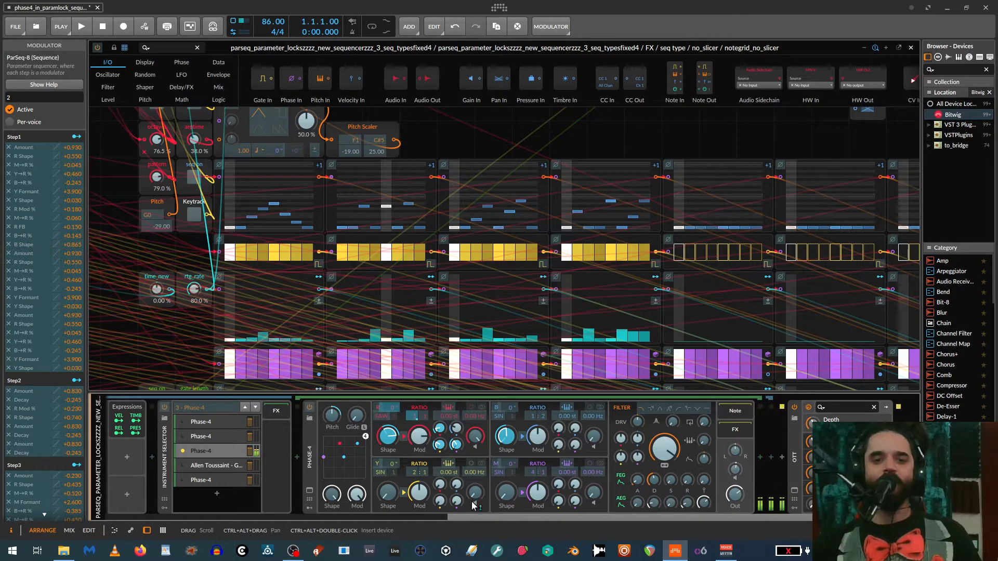
left_click_drag(478, 518, 213, 489)
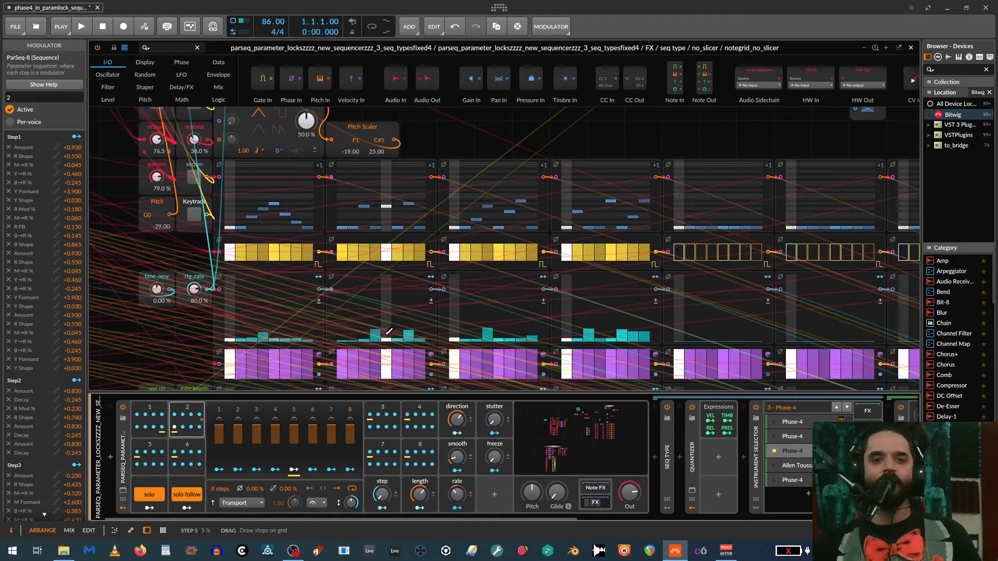
mouse_move(389, 331)
left_mouse_down()
mouse_move(390, 294)
mouse_move(390, 335)
left_mouse_up()
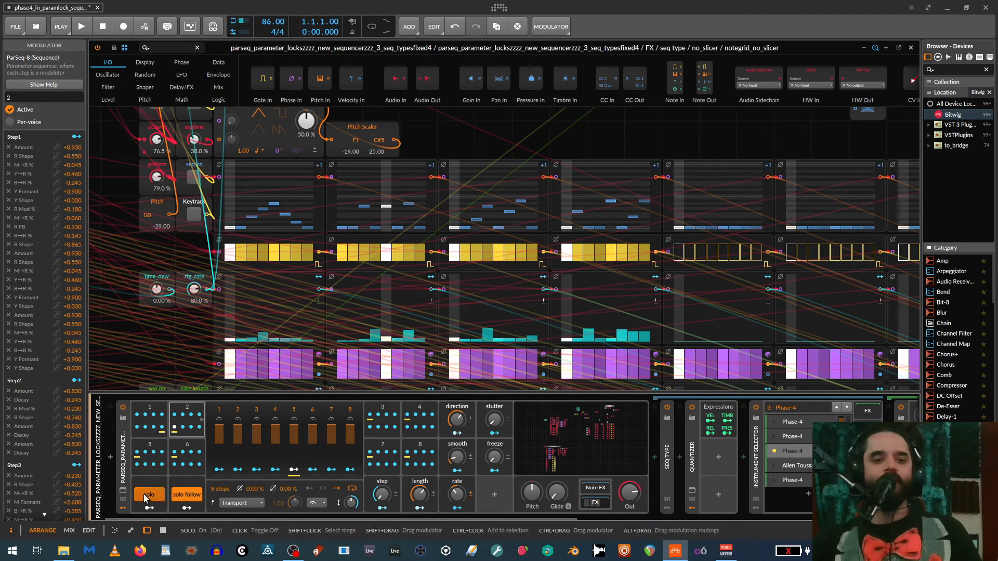
- Switch off solo and solo follow, and turn the sequencer's smooth control down
left_click(185, 497)
left_click(182, 496)
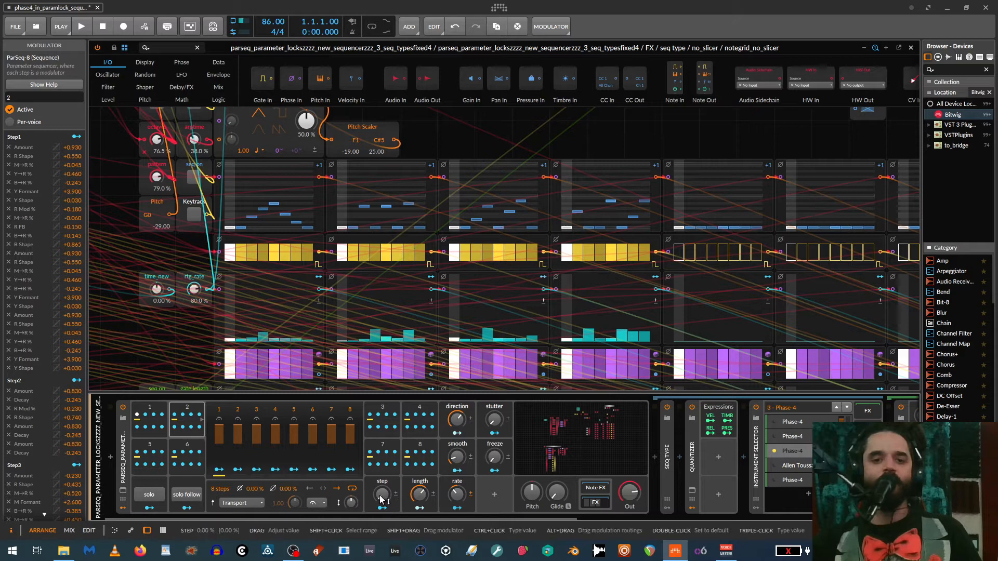
left_click(456, 457)
mouse_move(456, 457)
left_mouse_down()
mouse_move(456, 431)
mouse_move(456, 457)
left_mouse_up()
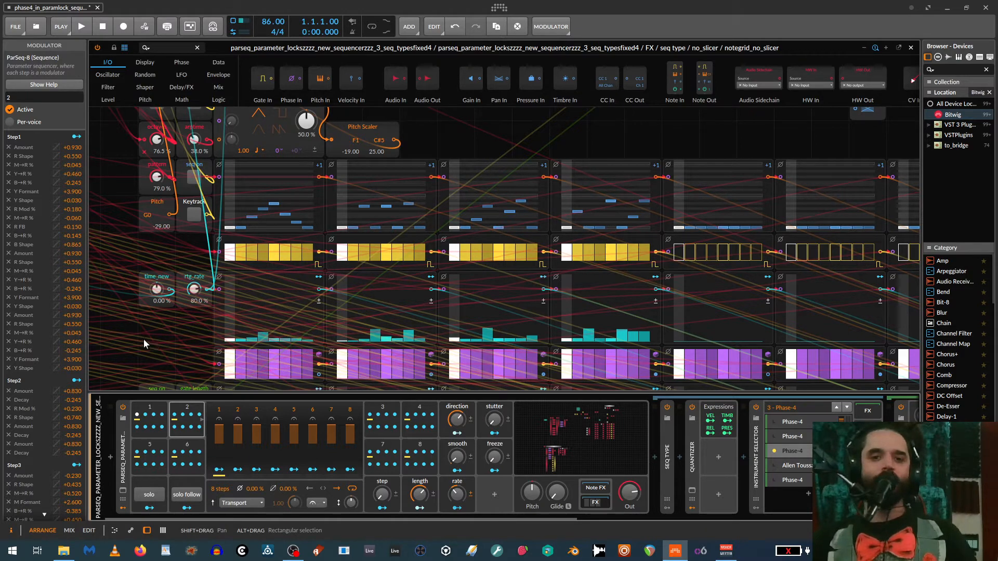
- Examine the note grid's switching logic and the parent grid's solo, step and solo follow routing, and close the grid editor
scroll(269, 332, "down", 5)
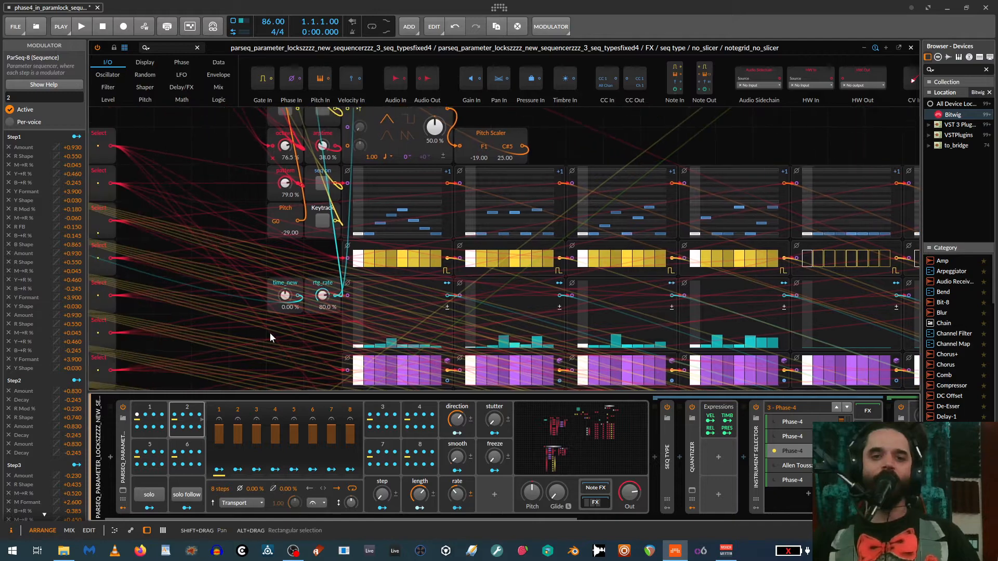
scroll(365, 294, "up", 1)
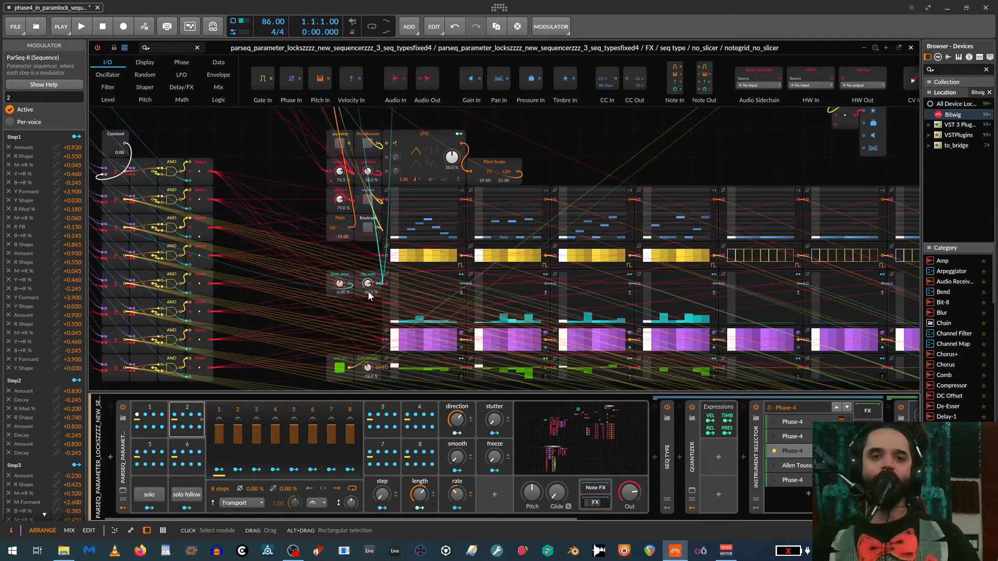
scroll(261, 238, "left", 10)
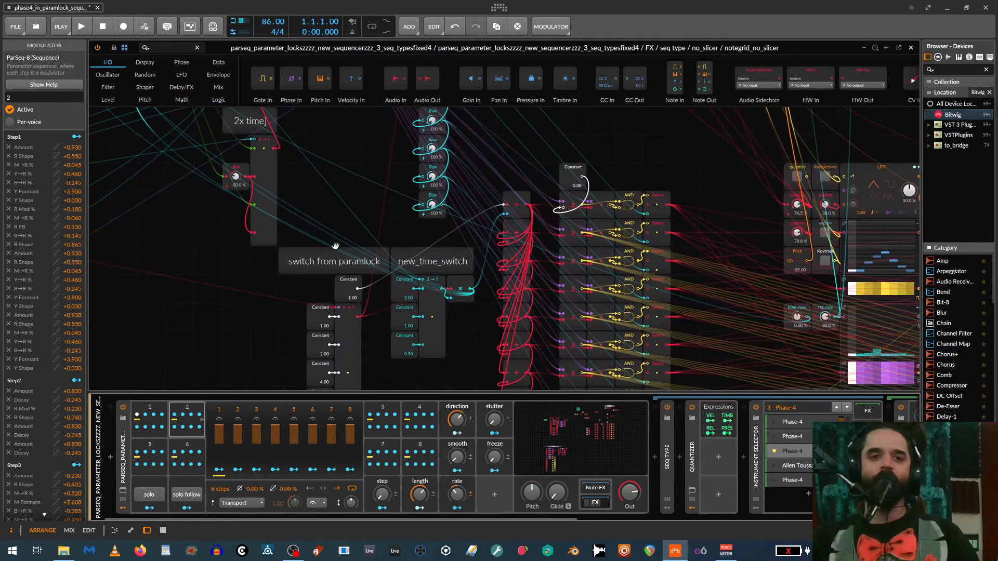
left_click_drag(223, 276, 0, 283)
left_click_drag(524, 336, 320, 236)
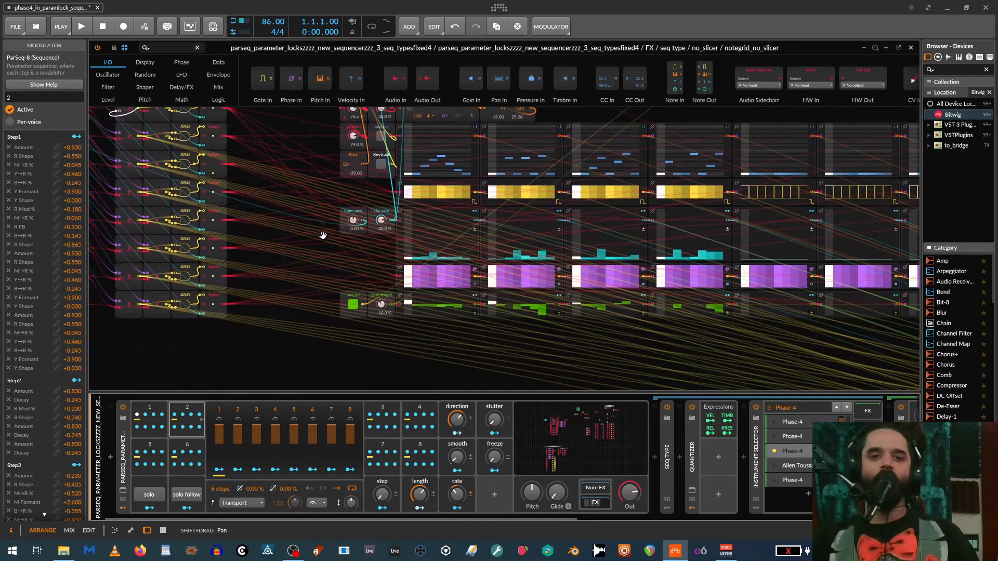
left_click(572, 450)
left_click_drag(679, 272, 465, 555)
left_click_drag(444, 229, 476, 301)
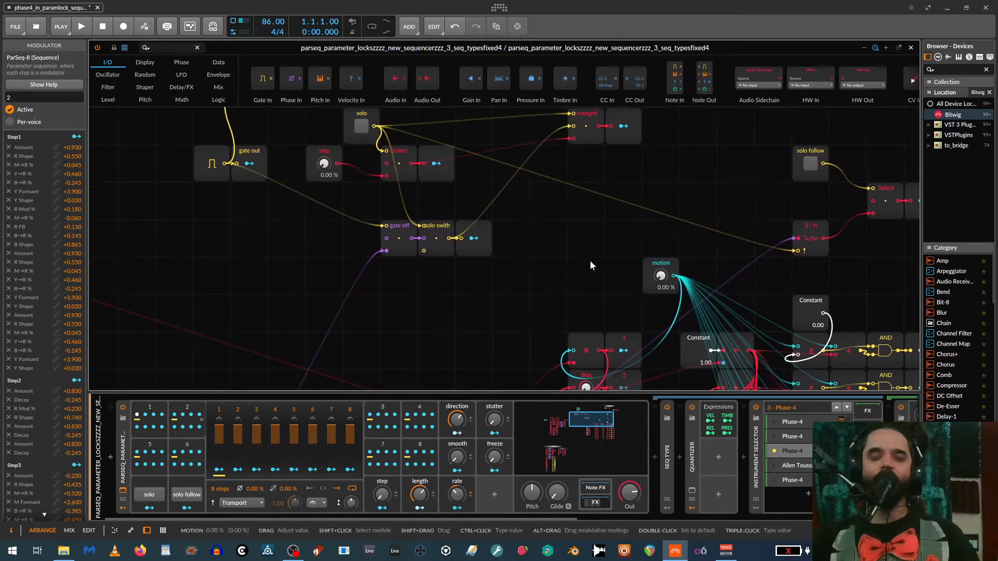
left_click_drag(527, 271, 524, 317)
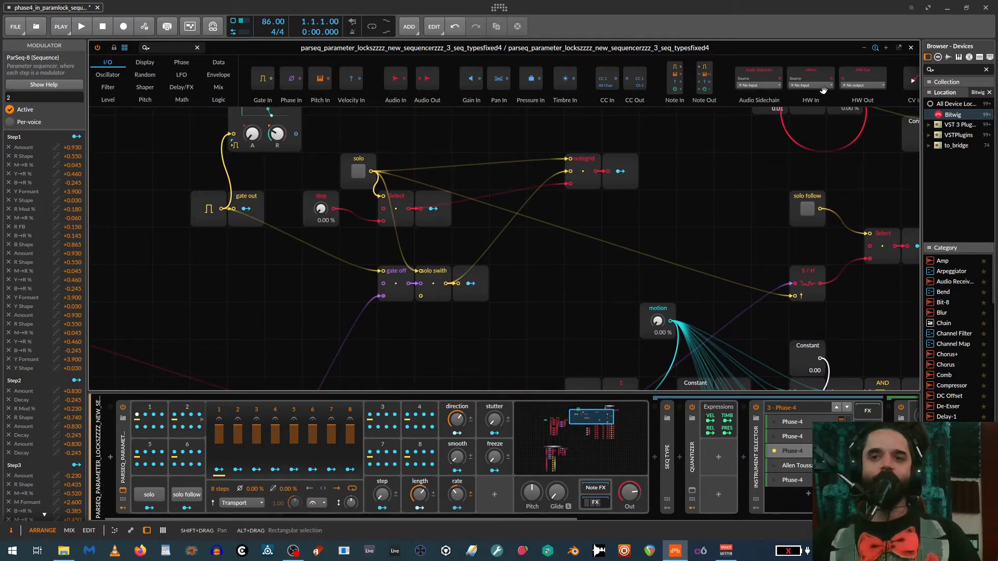
left_click(912, 48)
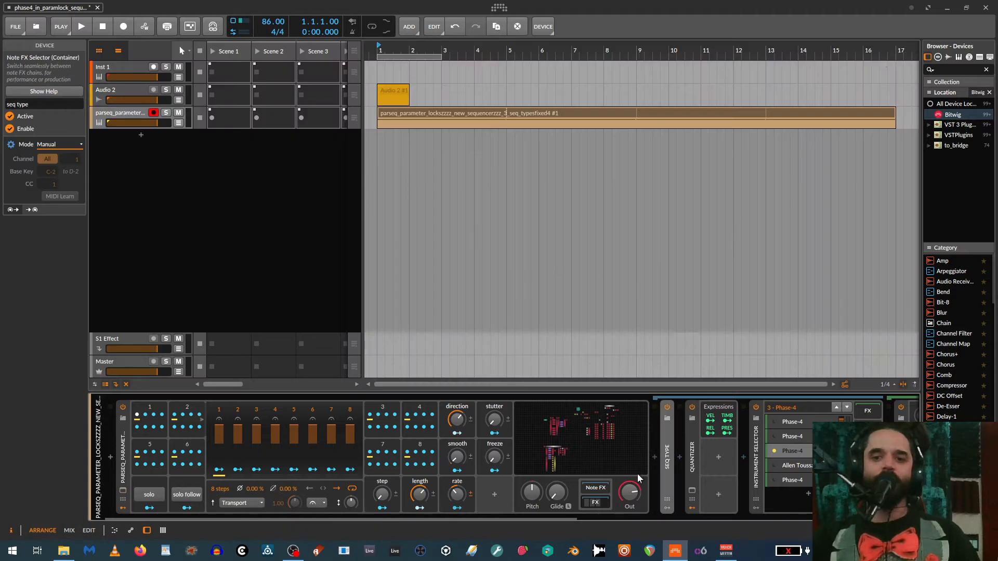
- Expand the seq type container and select its no_slicer layer, leaving the quantizer collapsed
double_click(669, 457)
left_click(704, 436)
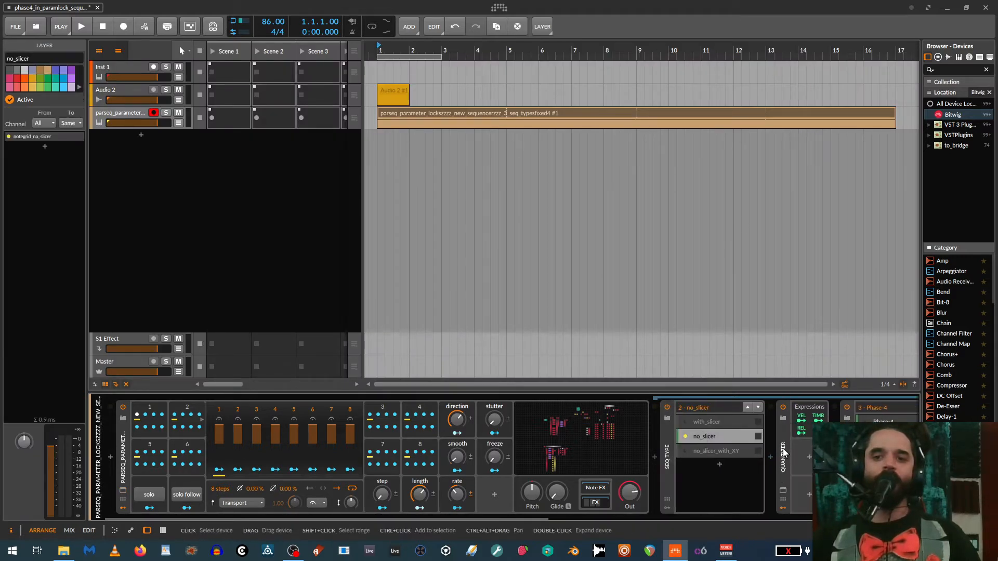
double_click(783, 454)
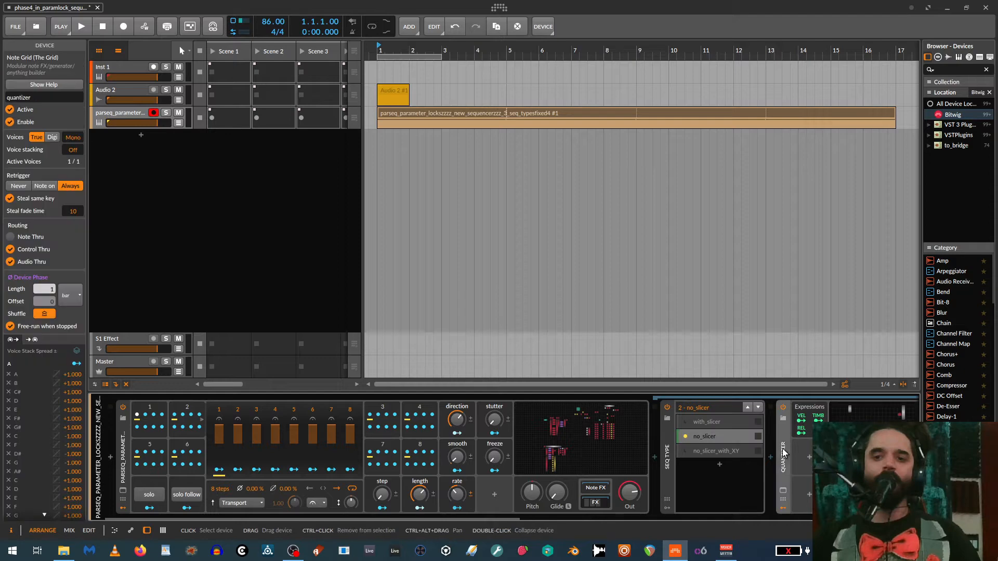
left_click(783, 509)
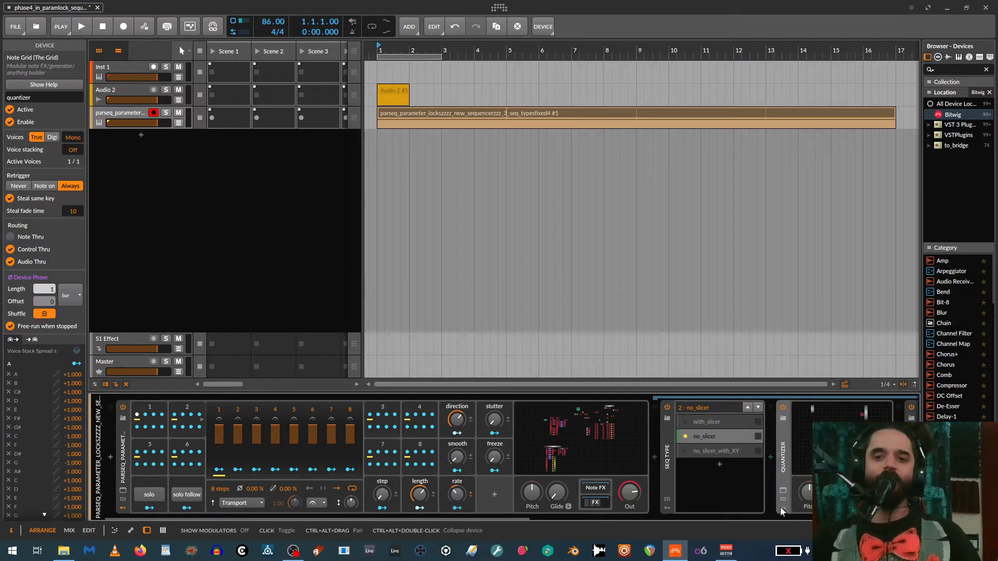
left_click(715, 437)
double_click(784, 445)
left_click(704, 438)
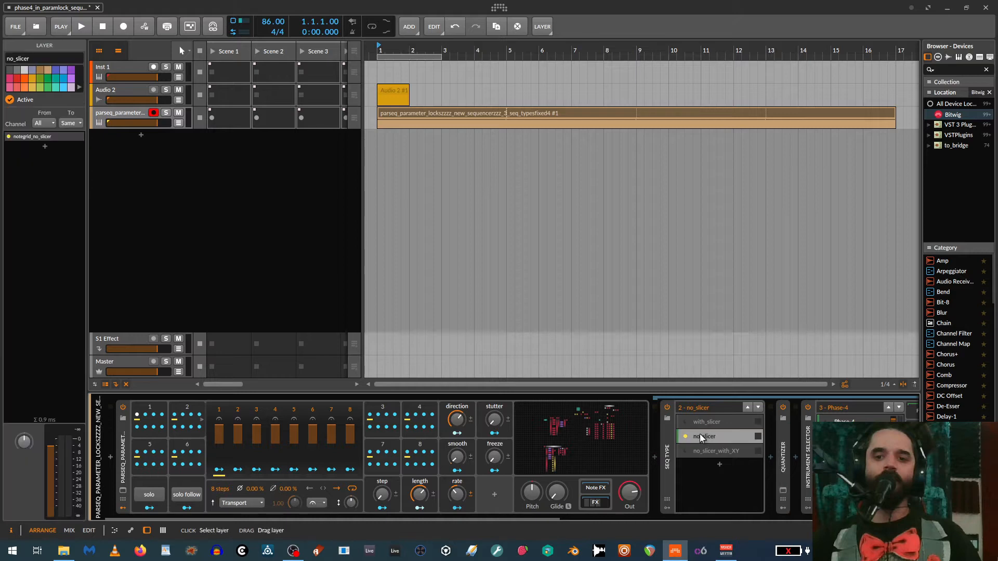
- Expand the notegrid_no_slicer device inside the no_slicer layer and open its grid editor
left_click(703, 438)
double_click(784, 463)
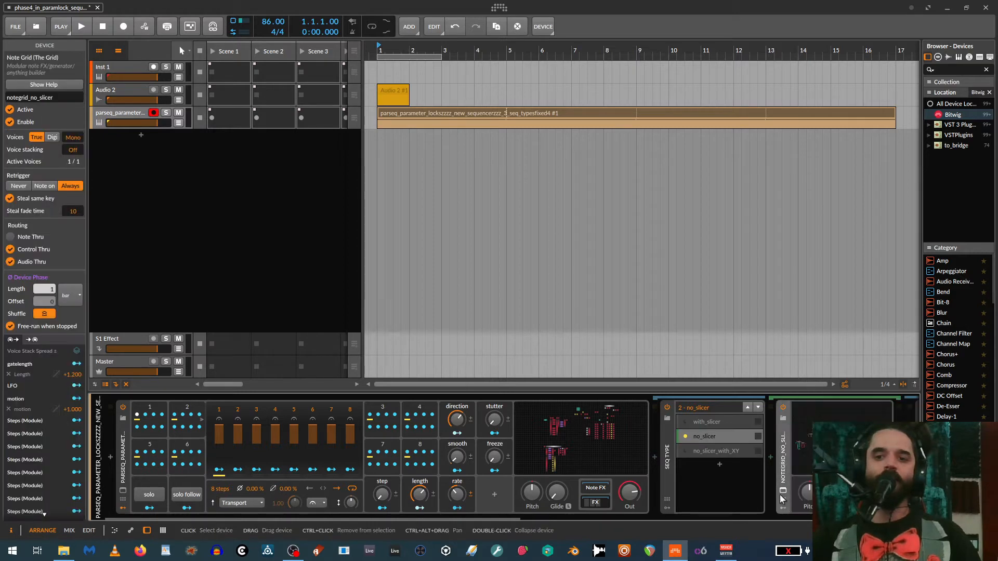
left_click(782, 510)
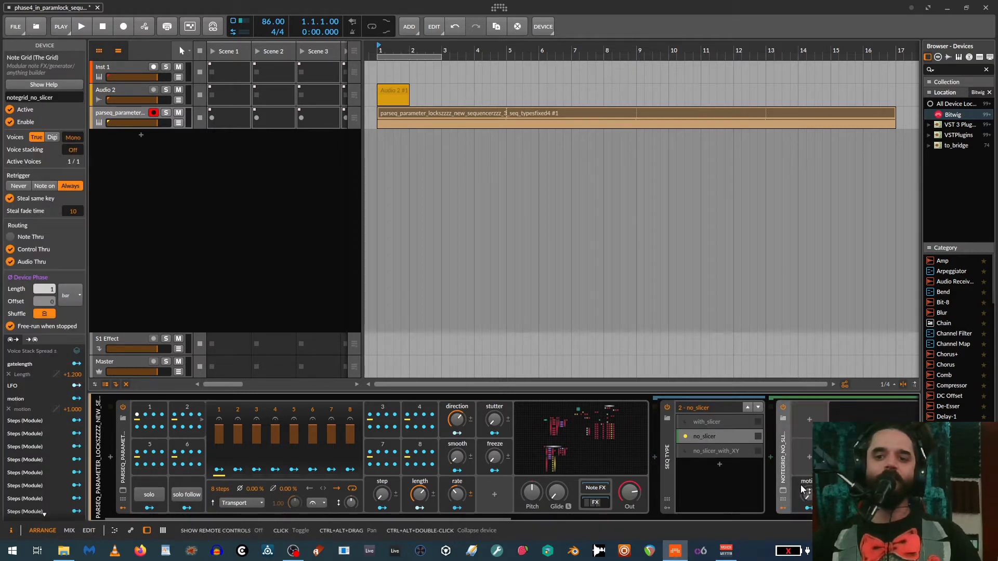
left_click(782, 508)
left_click(804, 451)
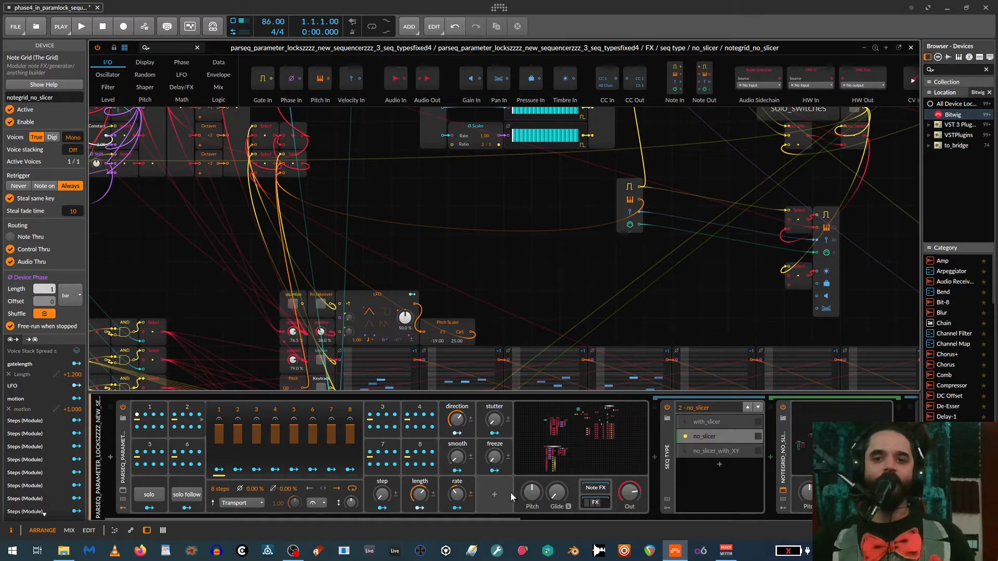
- Bring the note grid's step patterns into focus and turn on solo for the sequencer
left_click_drag(550, 284, 386, 124)
left_click(151, 496)
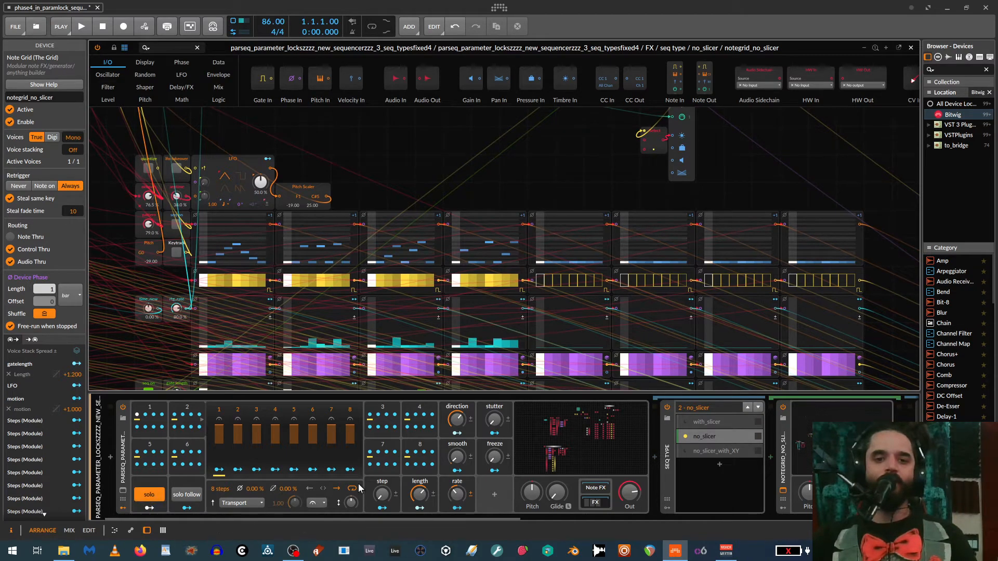
- Raise the sequencer's step knob and turn solo off
left_click_drag(382, 494, 382, 468)
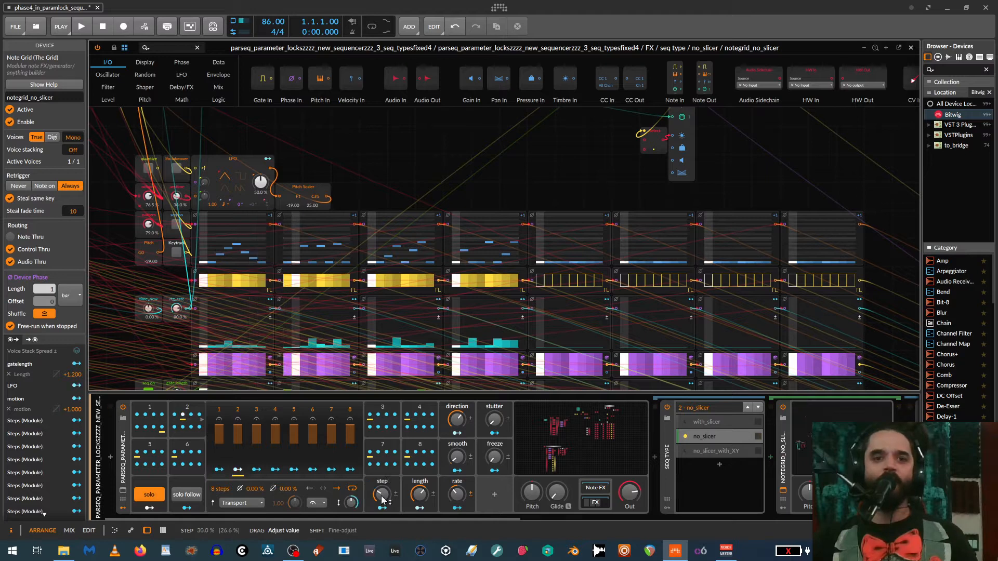
left_click(146, 496)
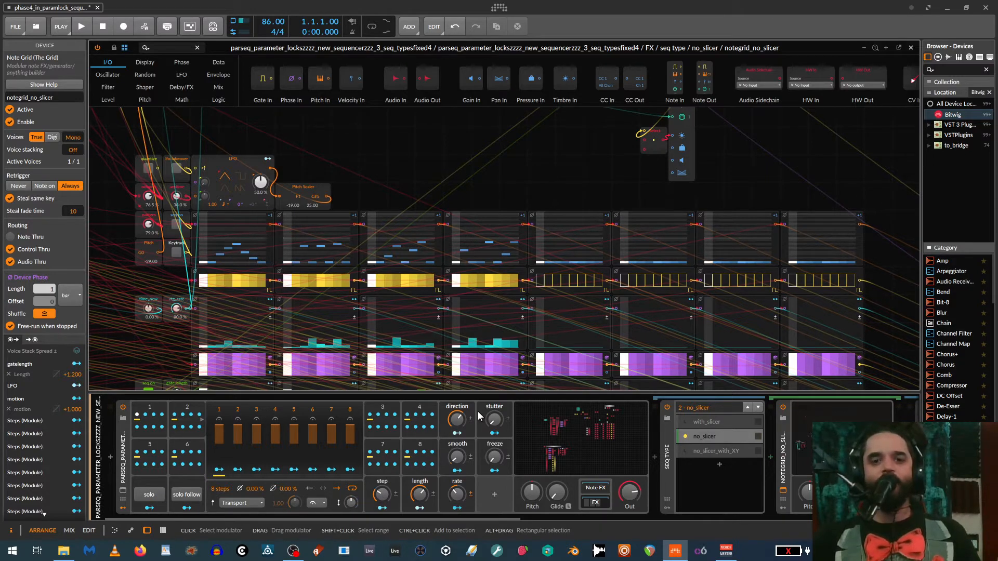
- Try direction at 100% and 22.5% together with different length settings on the sequencer, restoring both controls
left_click_drag(458, 419, 457, 399)
left_click_drag(418, 494, 419, 494)
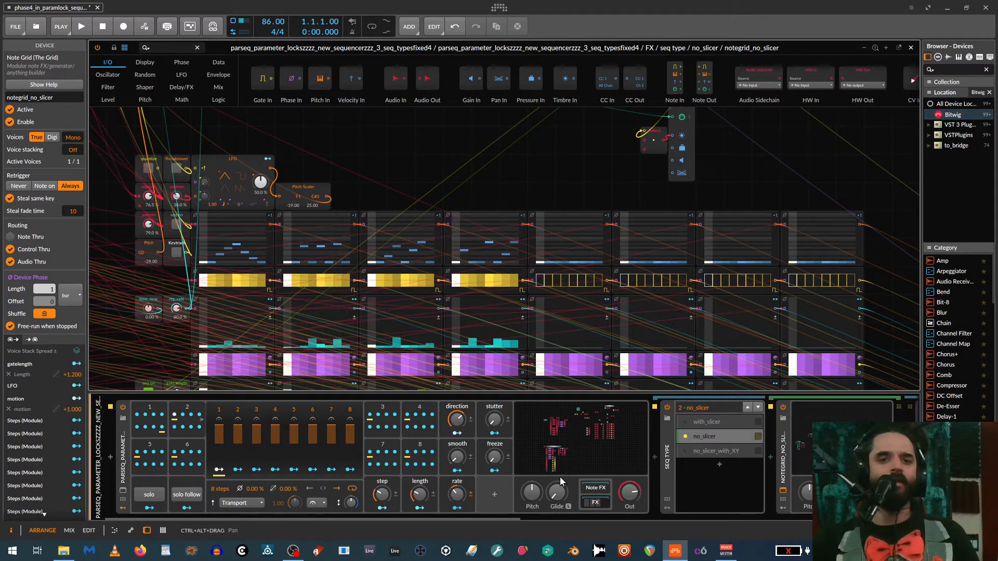
left_click_drag(456, 418, 456, 419)
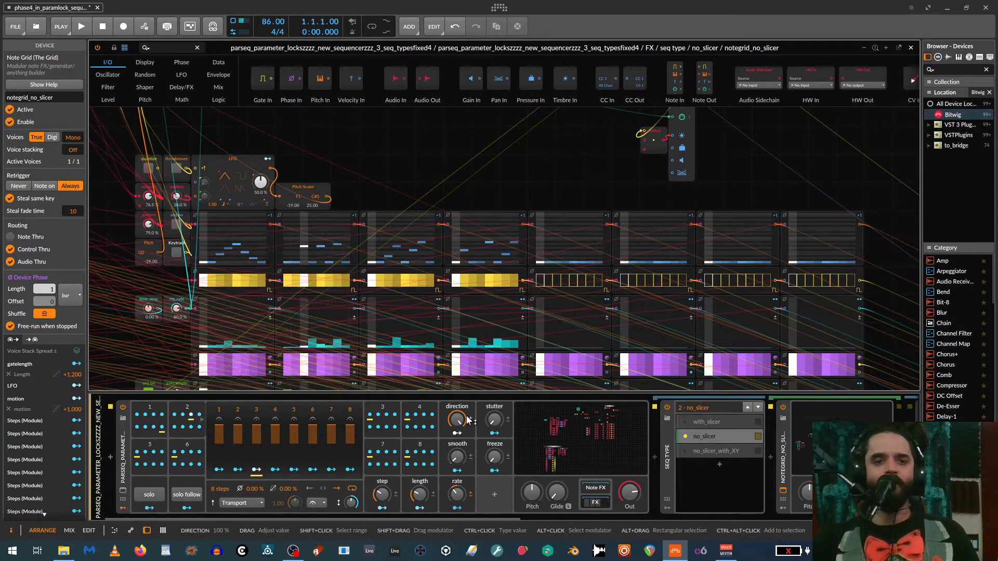
left_click_drag(469, 420, 469, 447)
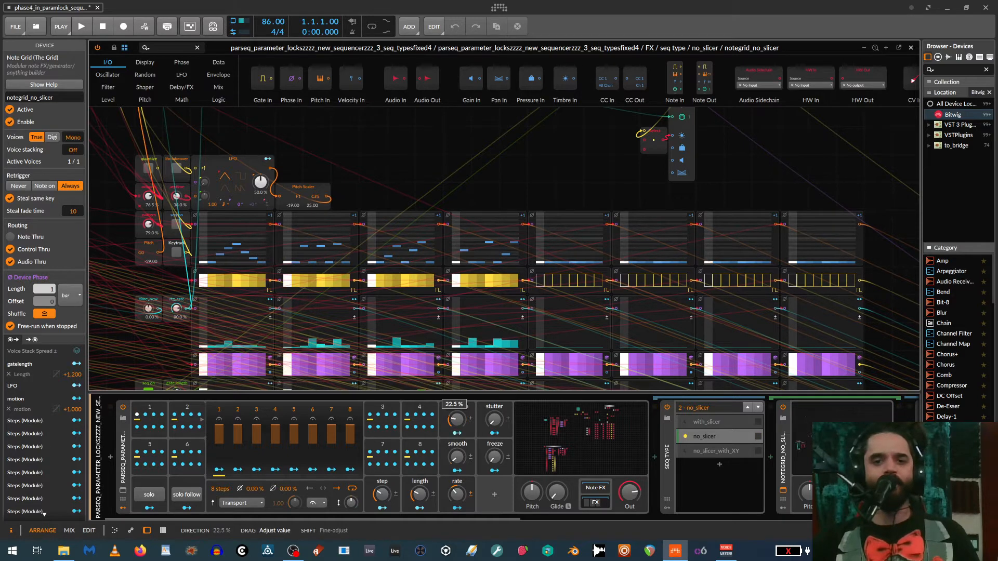
left_click_drag(418, 493, 419, 487)
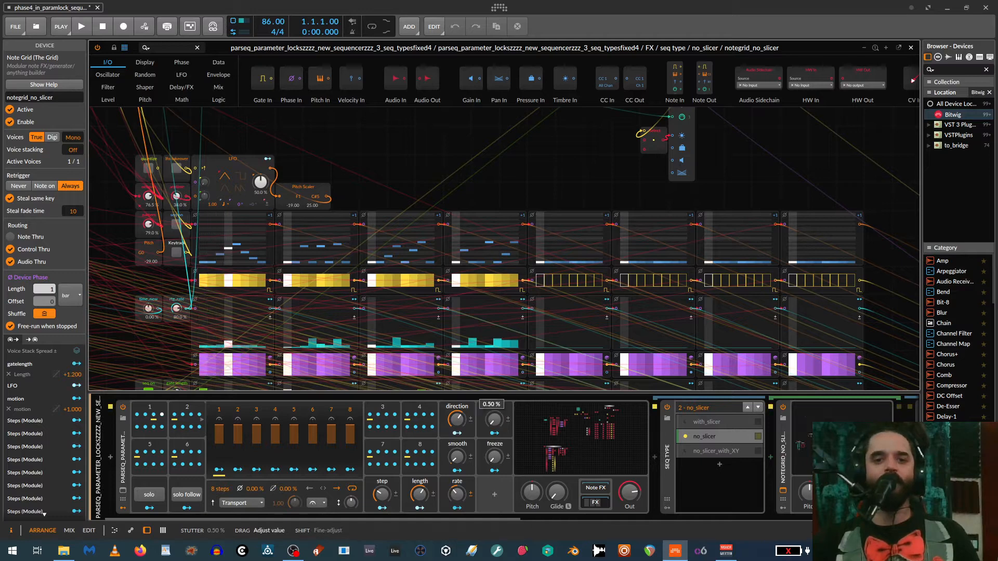
- Try out the sequencer's stutter and freeze controls, returning freeze to 0%
left_click_drag(495, 423, 494, 427)
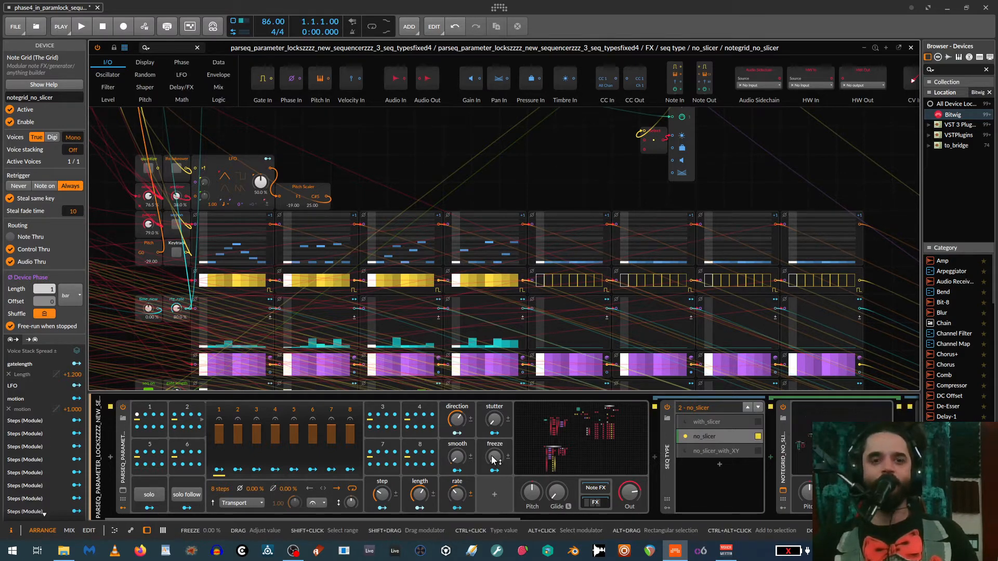
mouse_move(494, 460)
left_mouse_down()
mouse_move(493, 442)
mouse_move(493, 460)
left_mouse_up()
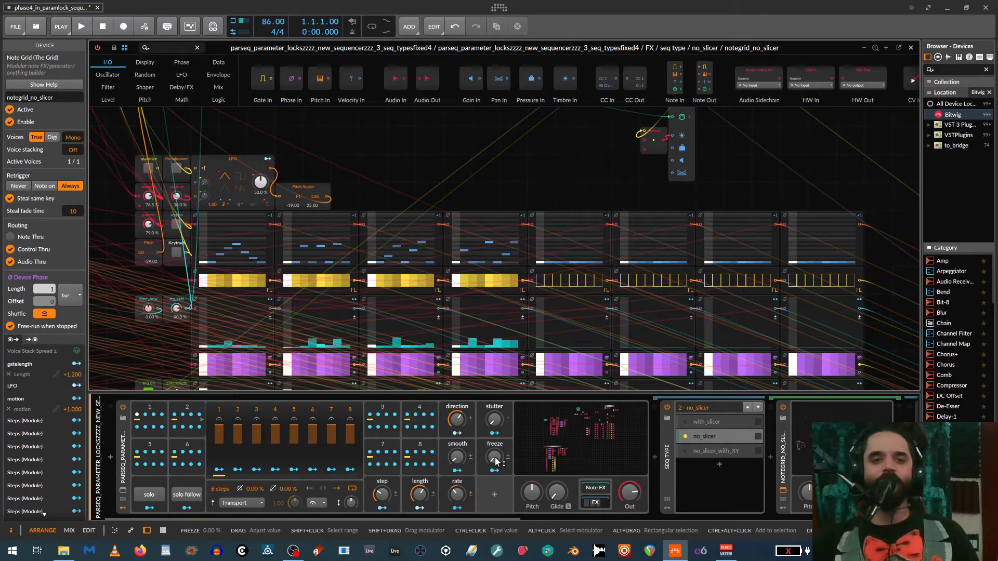
mouse_move(494, 457)
left_mouse_down()
mouse_move(494, 428)
mouse_move(494, 457)
left_mouse_up()
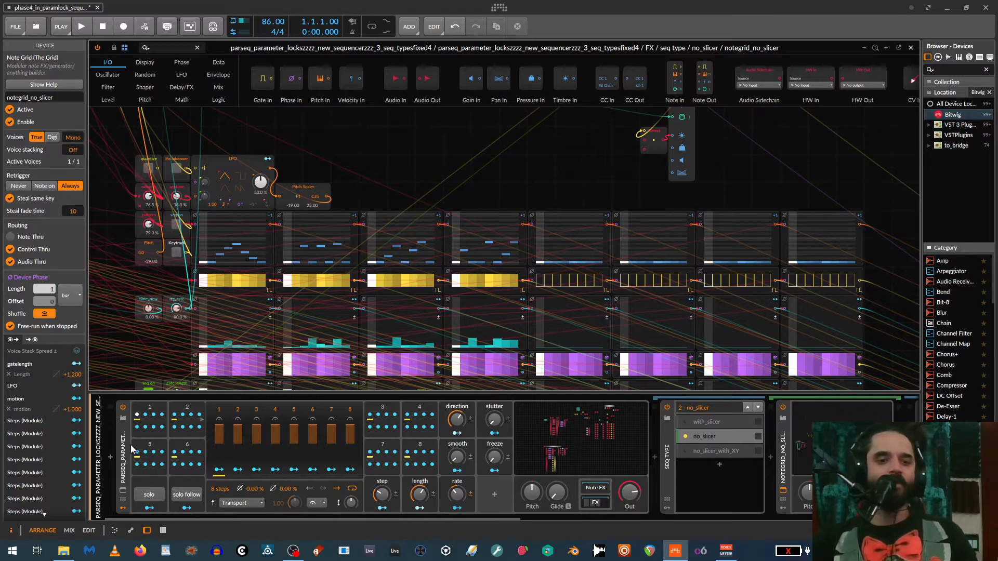
- Collapse the parameter-lock sequencer device and expand it again
double_click(123, 458)
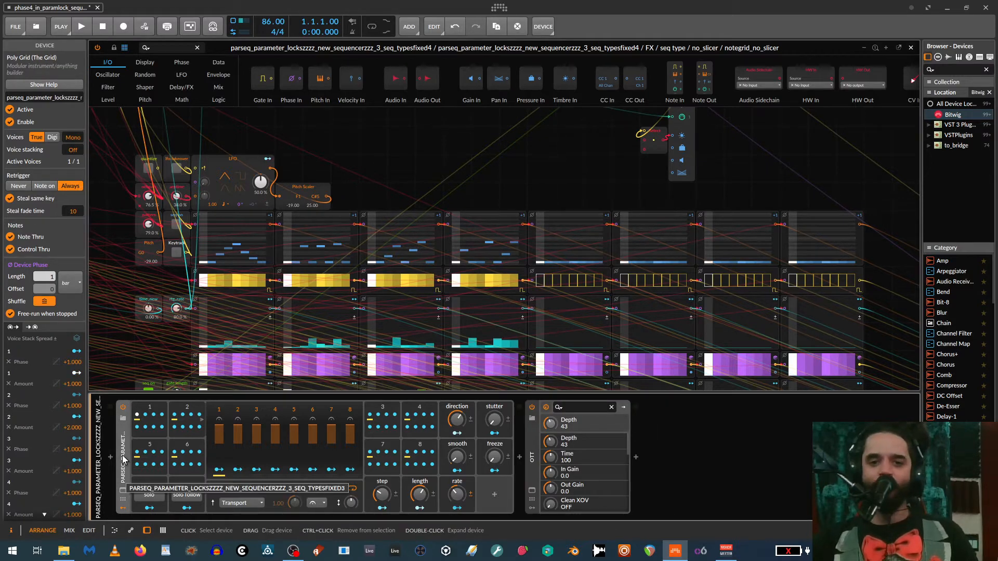
double_click(124, 458)
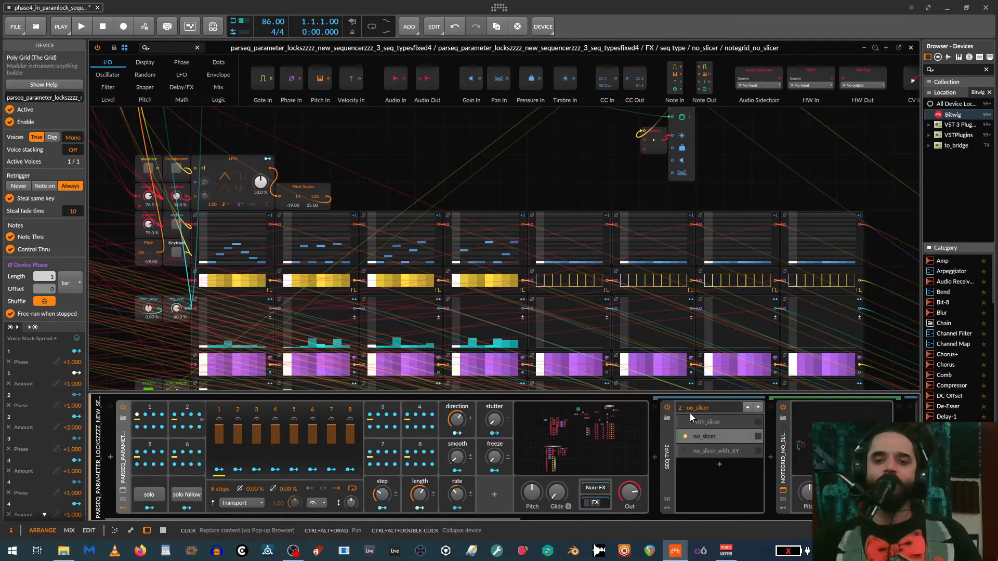
- Switch the seq type container from no_slicer to its with_slicer layer and make that layer active
left_click(496, 518)
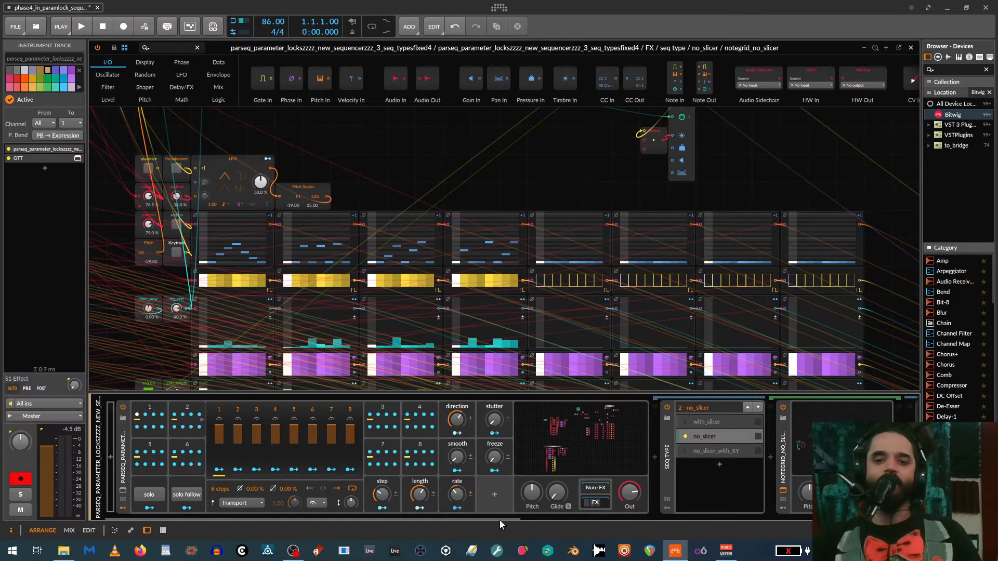
left_click_drag(496, 519, 660, 522)
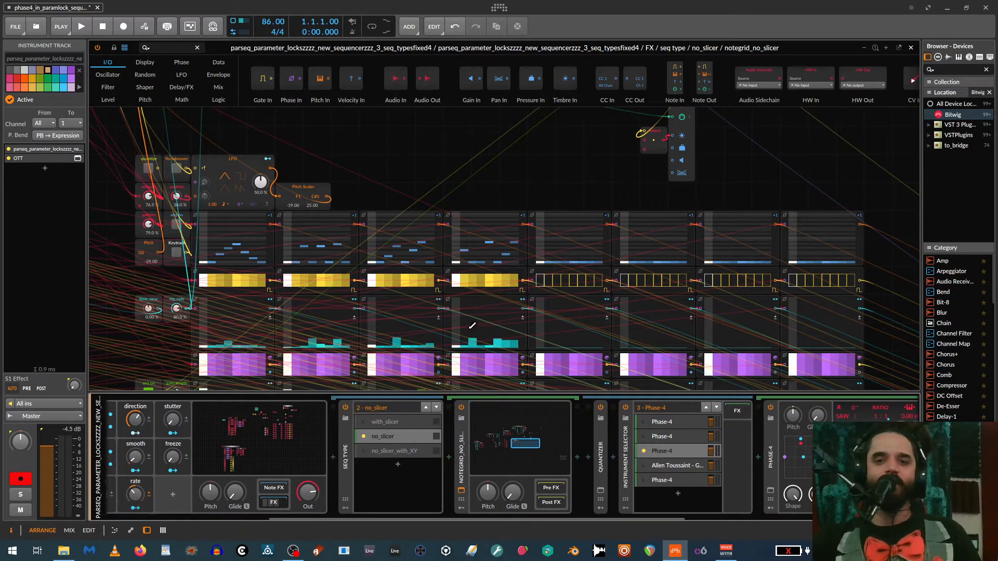
scroll(441, 308, "down", 3)
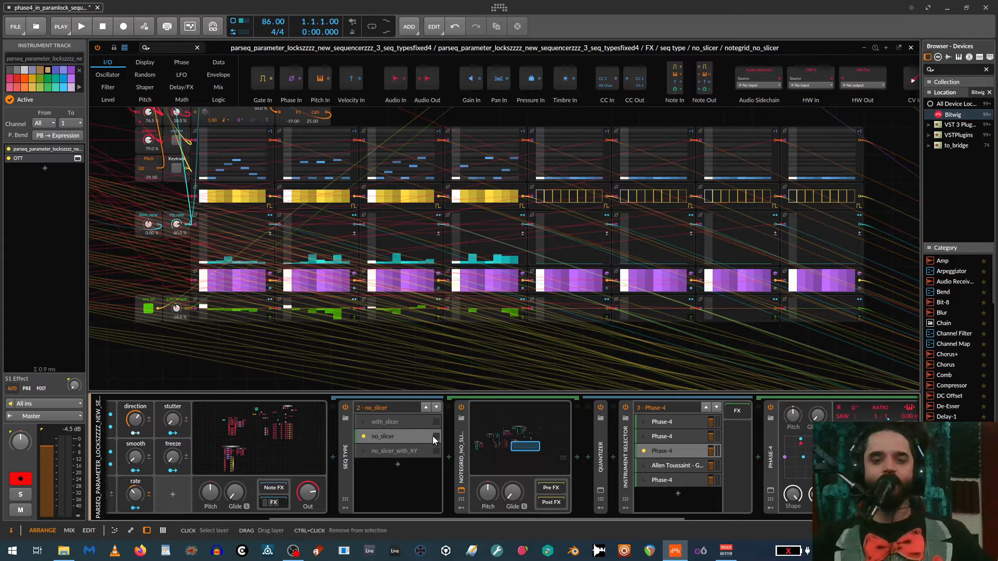
left_click(388, 437)
key("alt+a")
left_click(378, 421)
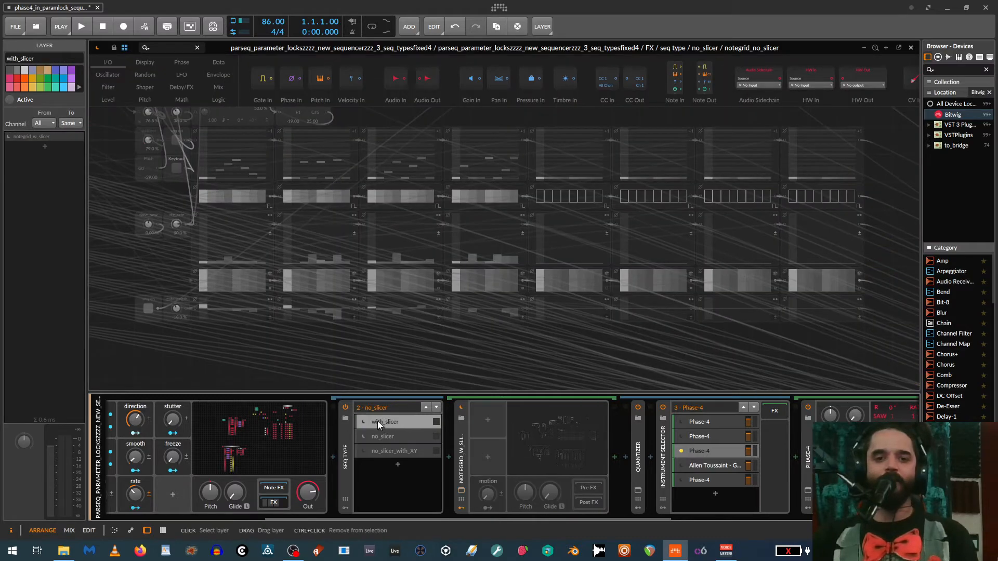
key("alt+a")
left_click(361, 422)
left_click(461, 448)
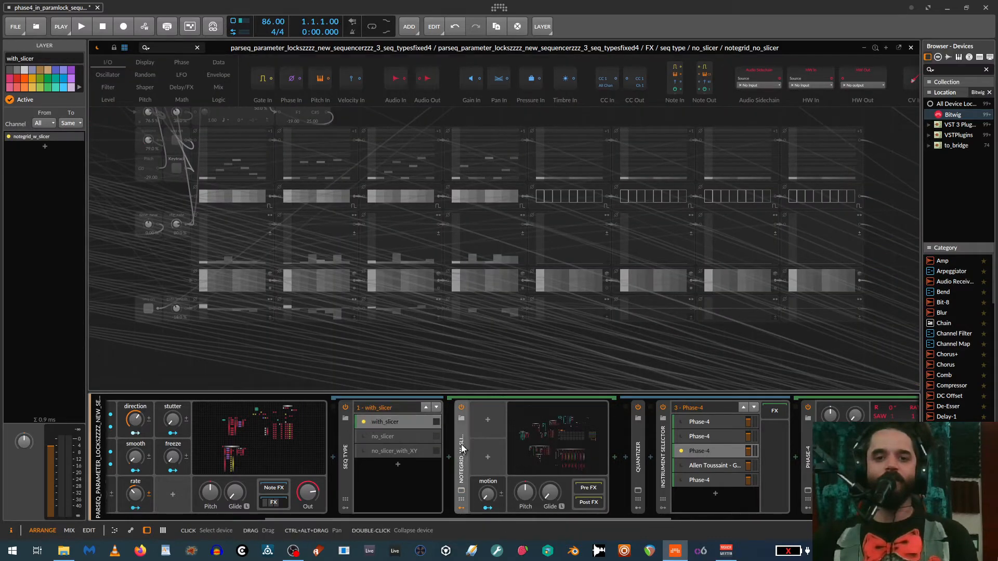
- Switch the instrument selector to the Allen Toussaint sampler layer and open the notegrid_w_slicer grid editor at its step patterns
left_click(681, 465)
left_click(706, 465)
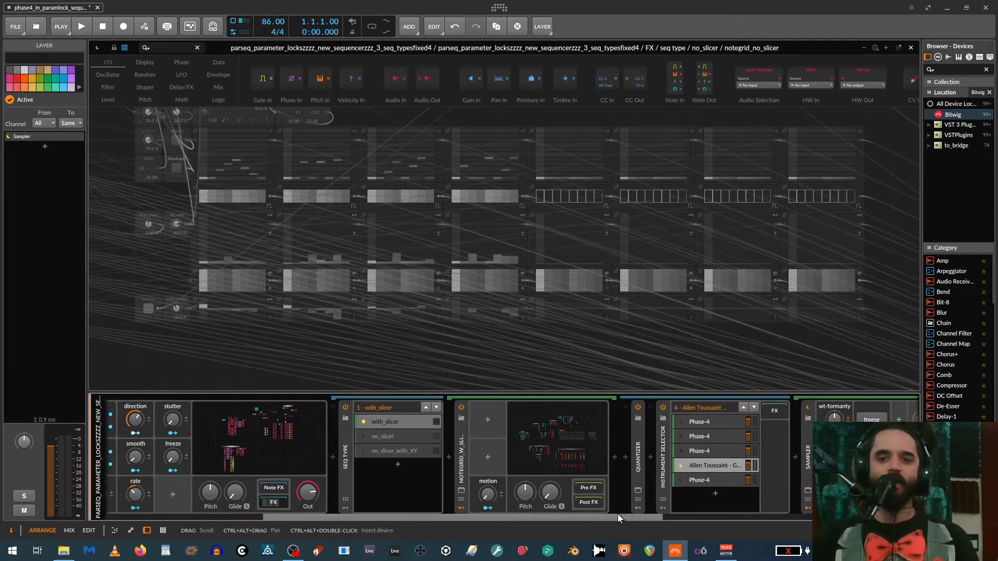
left_click(553, 435)
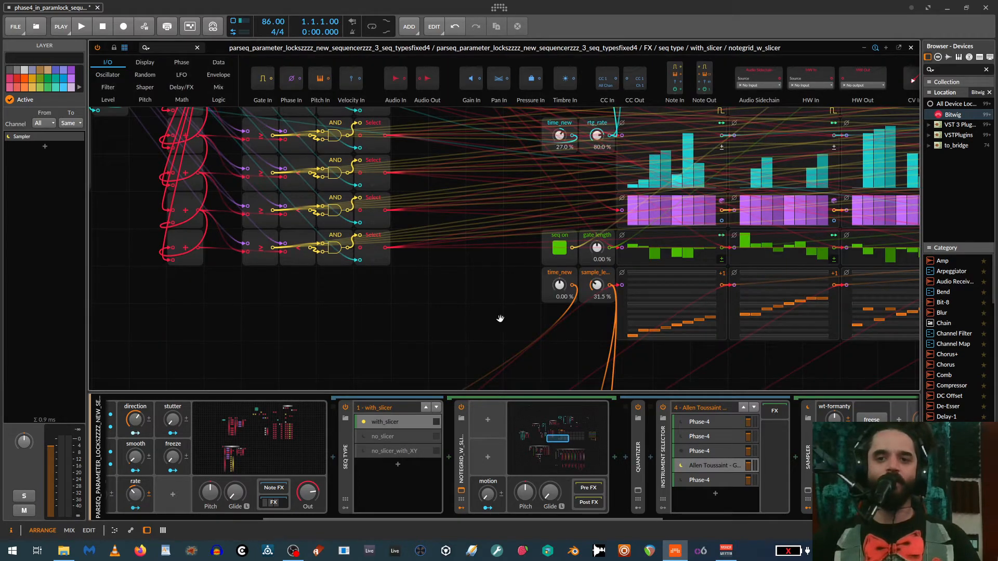
left_click_drag(500, 318, 75, 327)
scroll(433, 345, "down", 1)
left_click_drag(416, 360, 294, 374)
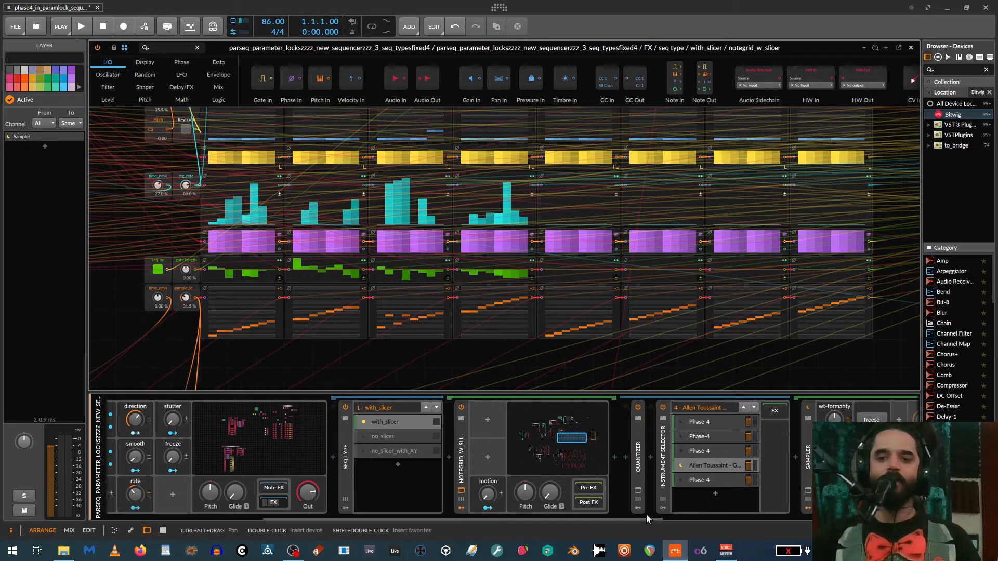
- Examine the Sampler with its modulators in the device chain and the new slicer section and slice patterns in the note grid
left_click_drag(646, 515, 811, 519)
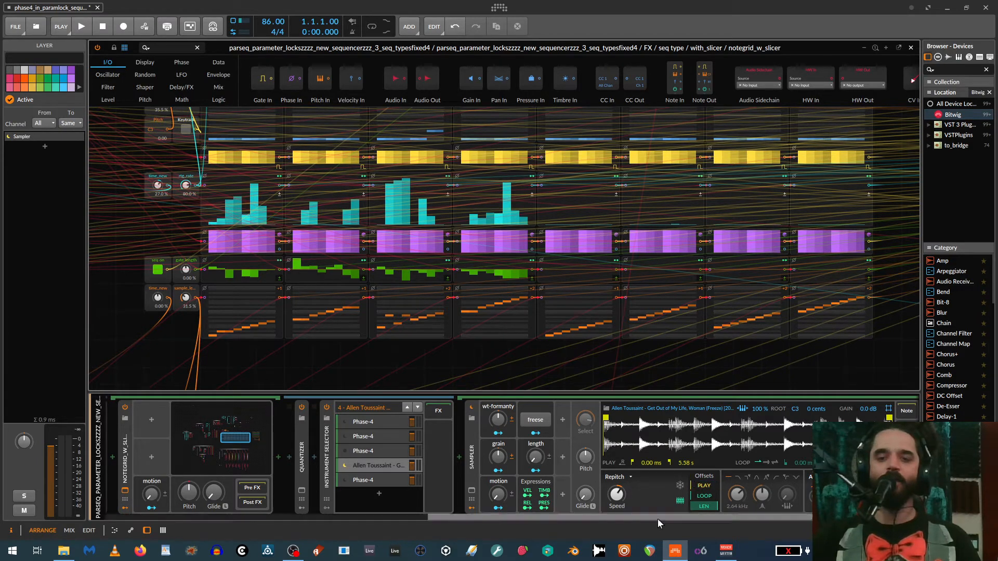
left_click_drag(647, 516, 550, 511)
left_click_drag(601, 364, 632, 336)
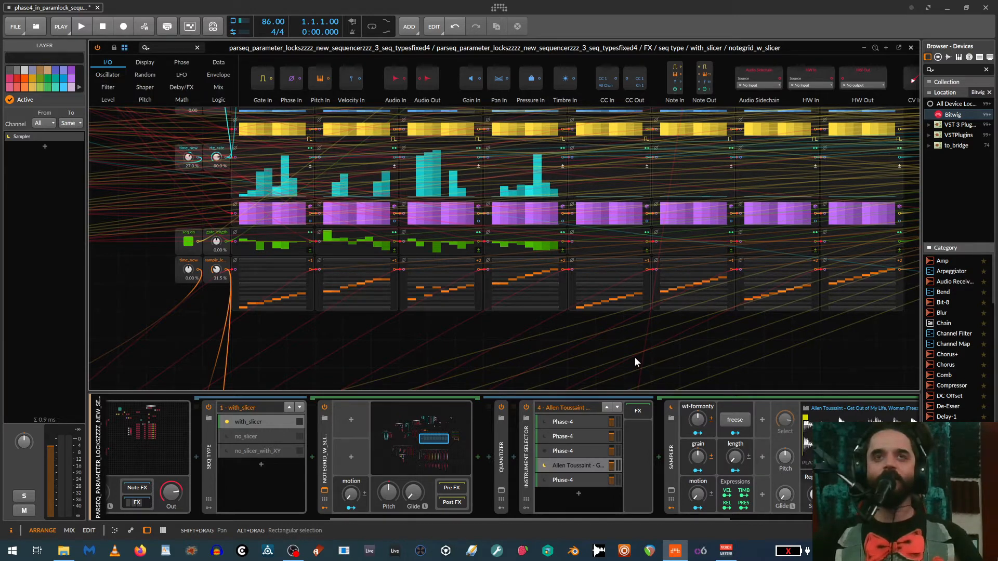
scroll(634, 357, "down", 4)
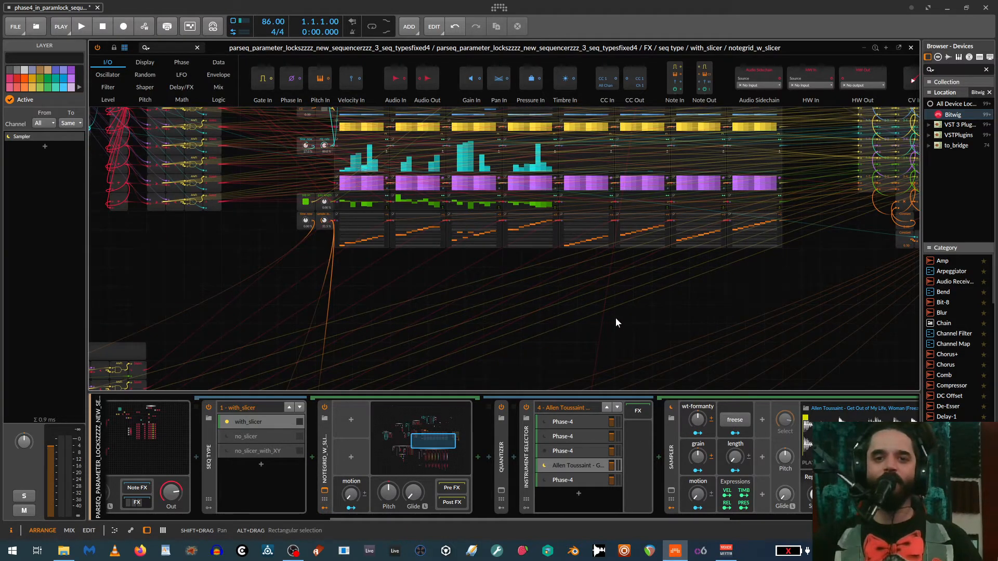
left_click_drag(597, 331, 644, 46)
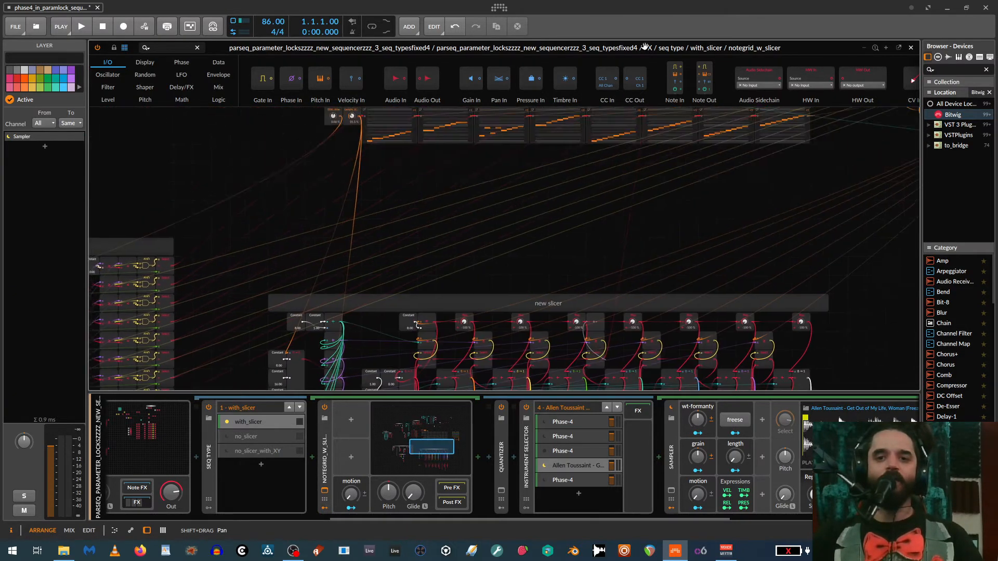
left_click_drag(610, 313, 609, 407)
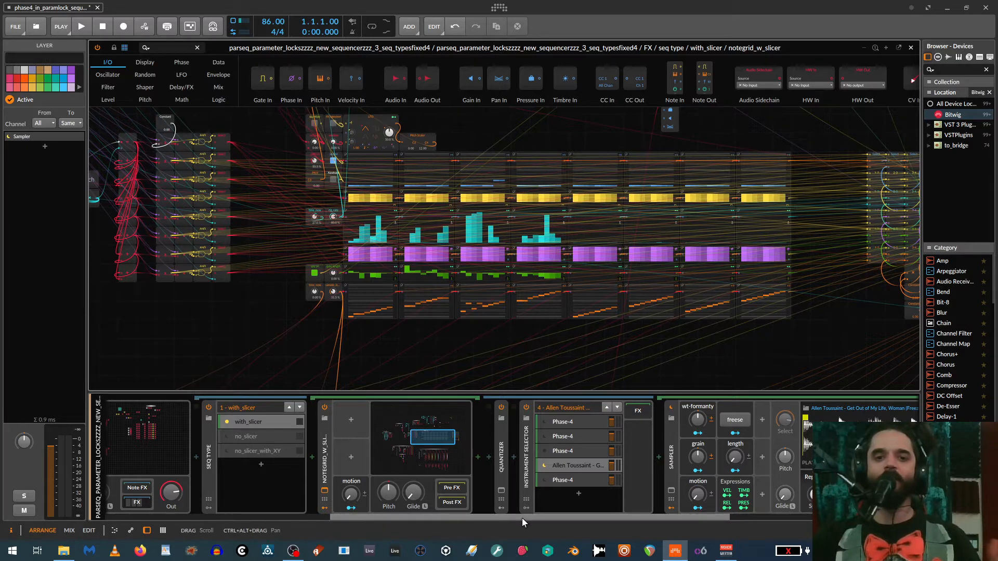
key("ctrl+plus")
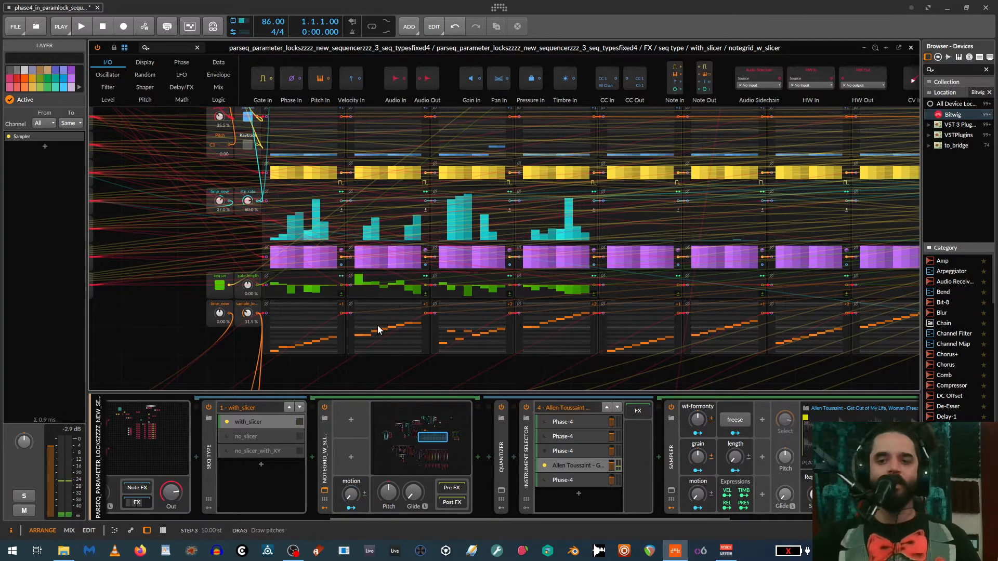
scroll(379, 333, "down", 2)
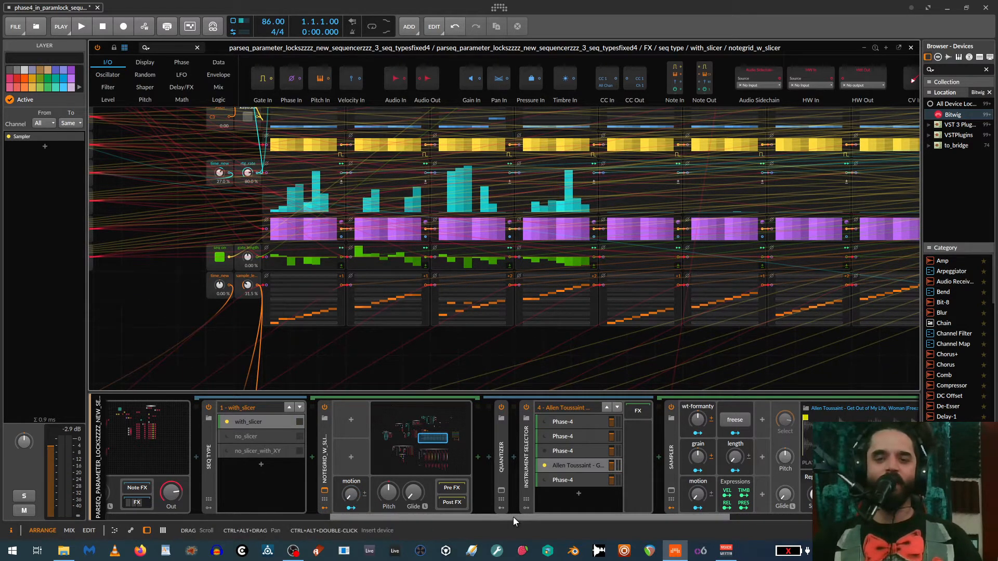
left_click_drag(513, 517, 591, 516)
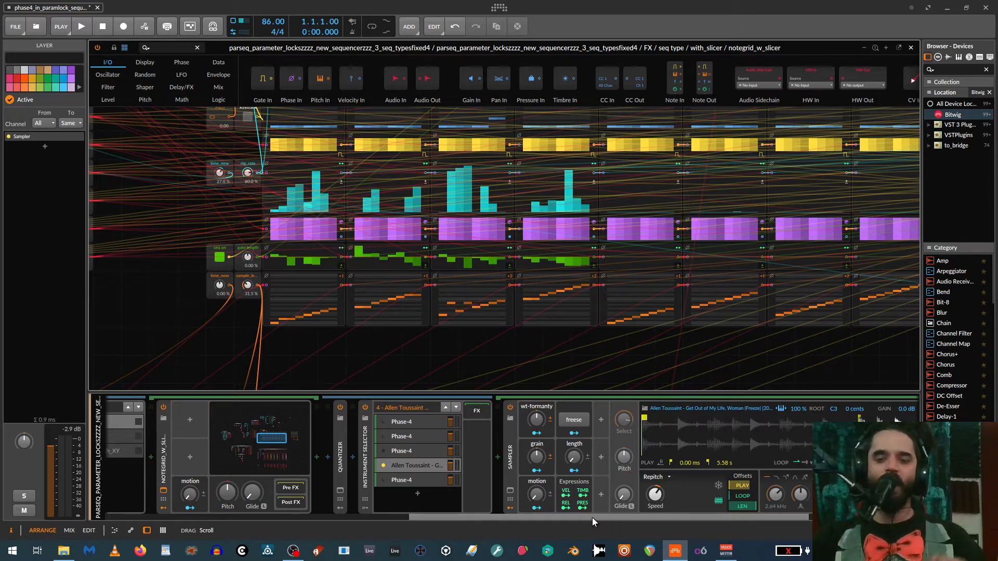
left_click_drag(591, 516, 167, 488)
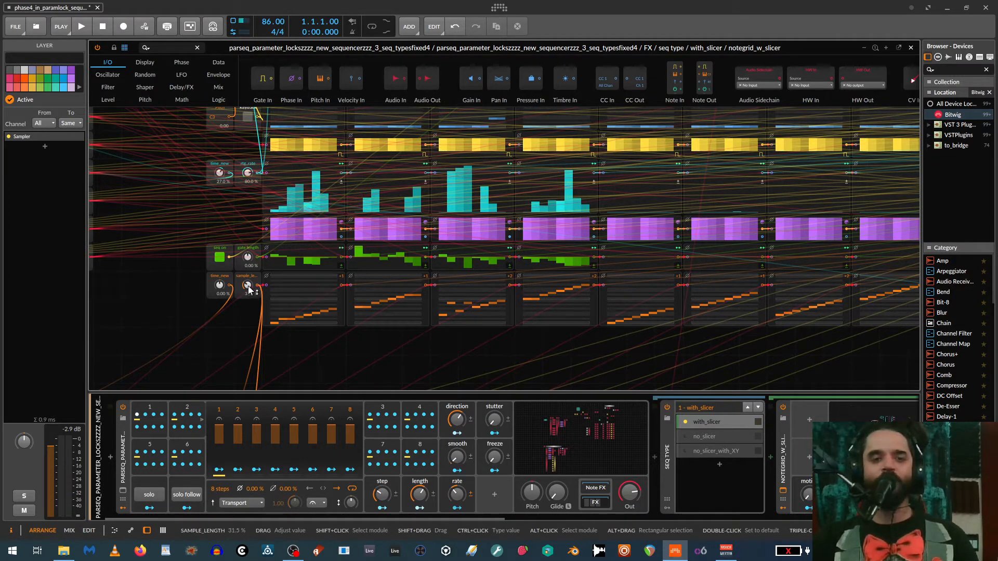
- Vary the time_new knob beside sample_length in the slice pattern row through 31% and -42%, ending at 15%
scroll(248, 285, "up", 2)
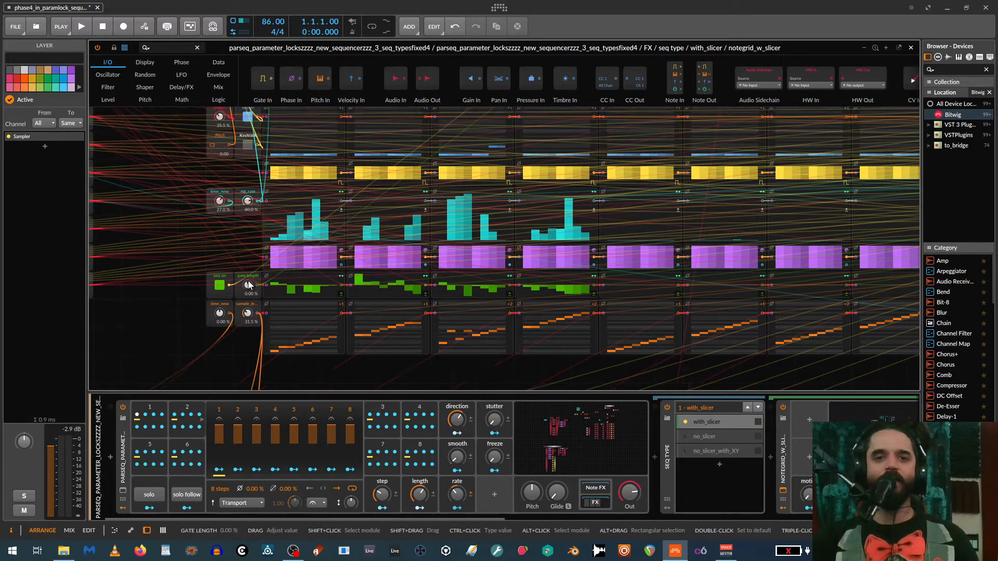
scroll(247, 283, "down", 1)
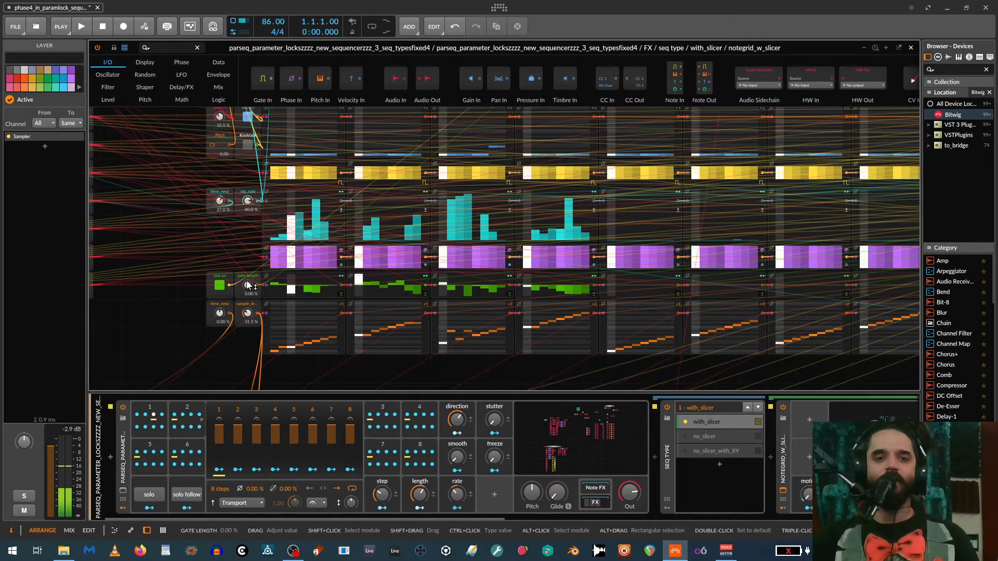
scroll(219, 208, "up", 1)
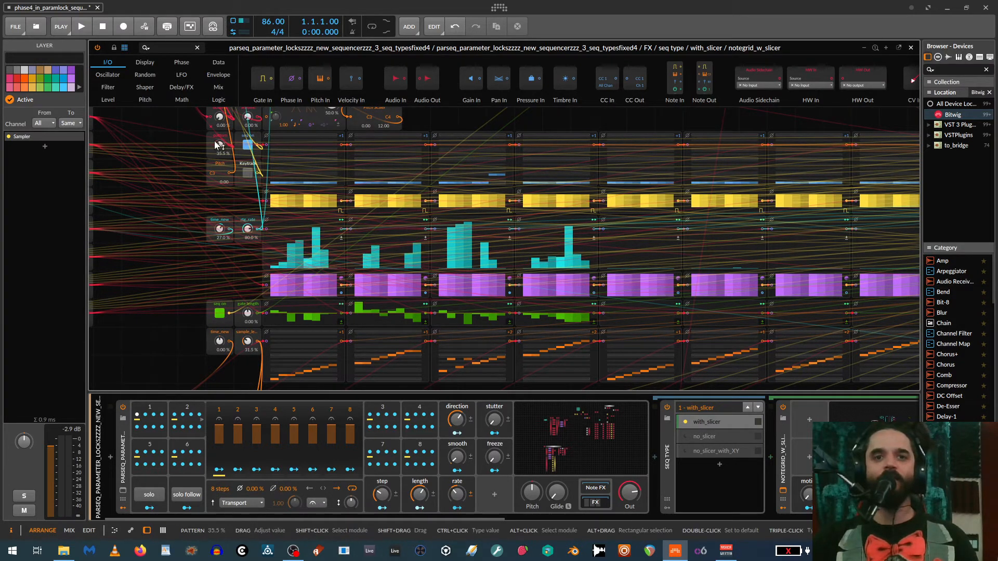
scroll(303, 344, "down", 1)
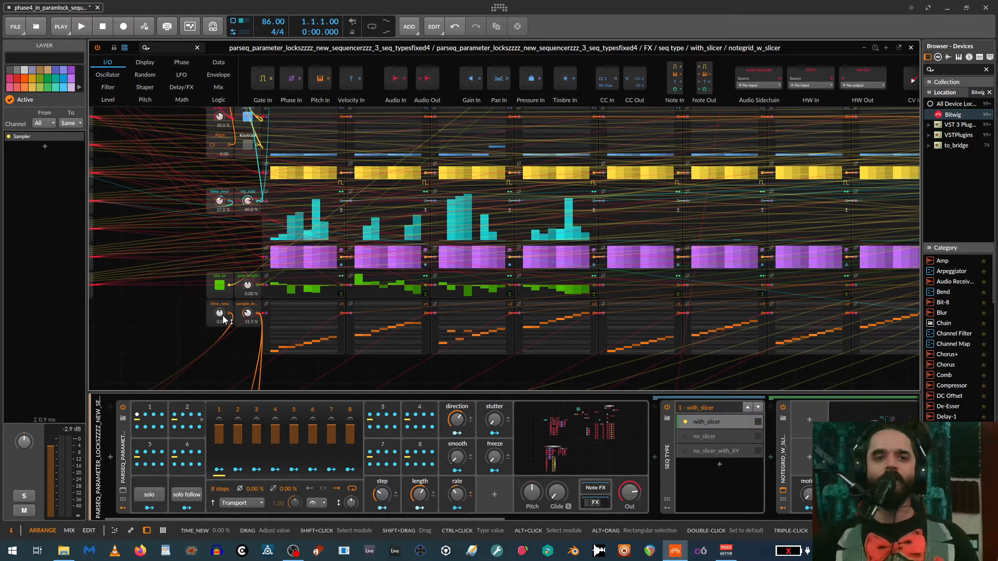
left_click_drag(223, 316, 223, 281)
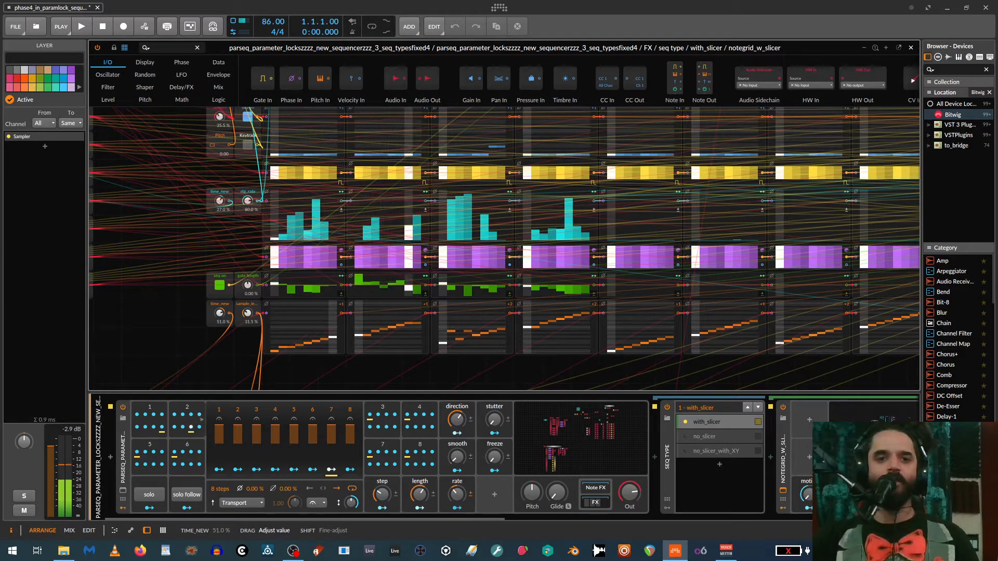
left_click_drag(219, 313, 219, 378)
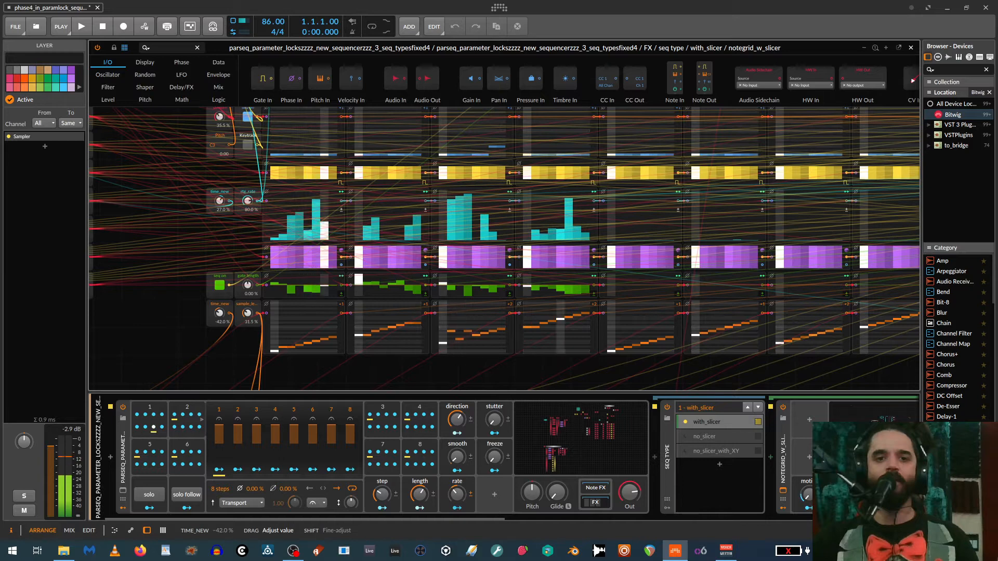
left_click_drag(220, 312, 219, 267)
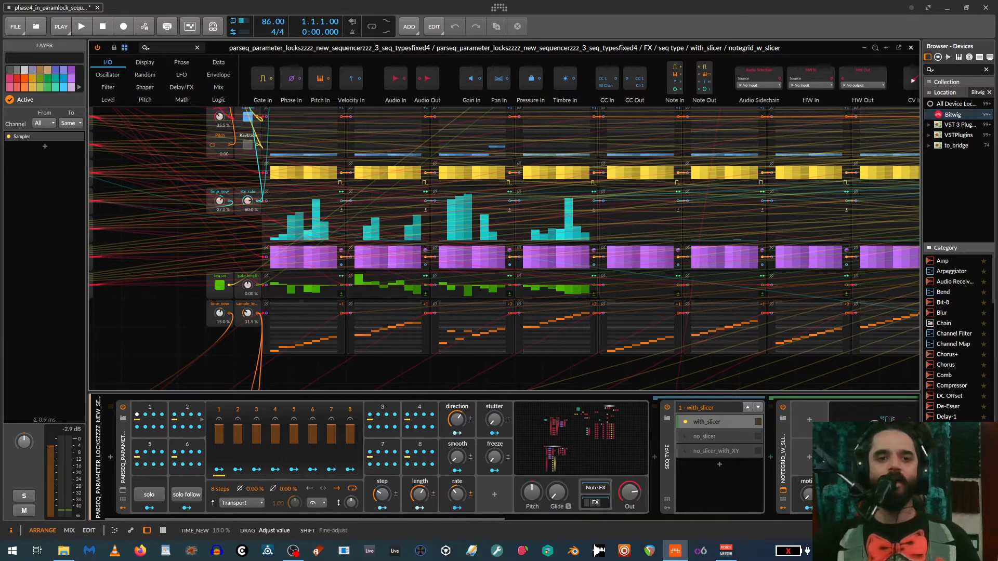
- Set the slice row's time_new to 0.00 % and vary sample_length through 15.0 % and 94.0 %, ending at 30.5 %
left_click_drag(219, 313, 219, 324)
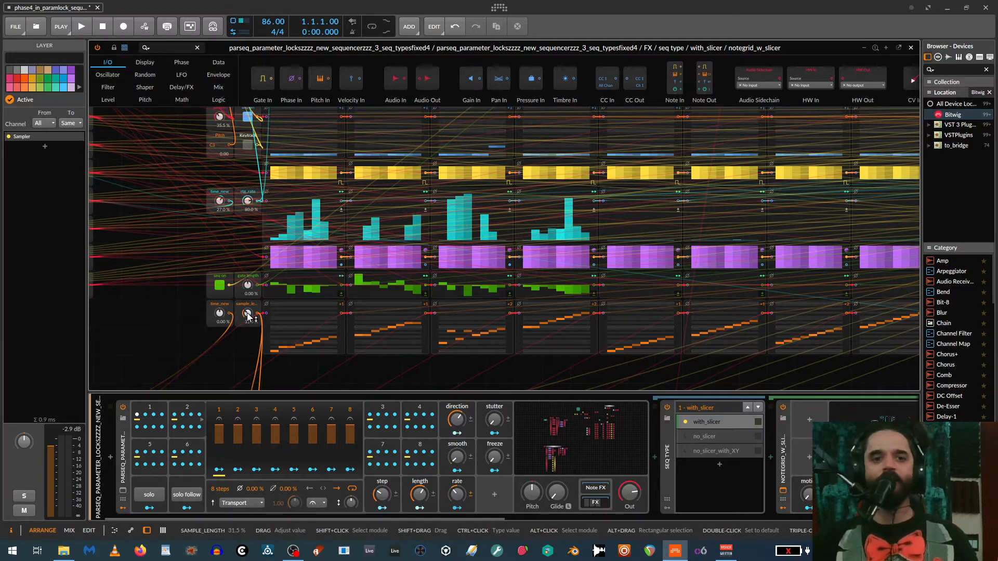
left_click_drag(248, 313, 247, 314)
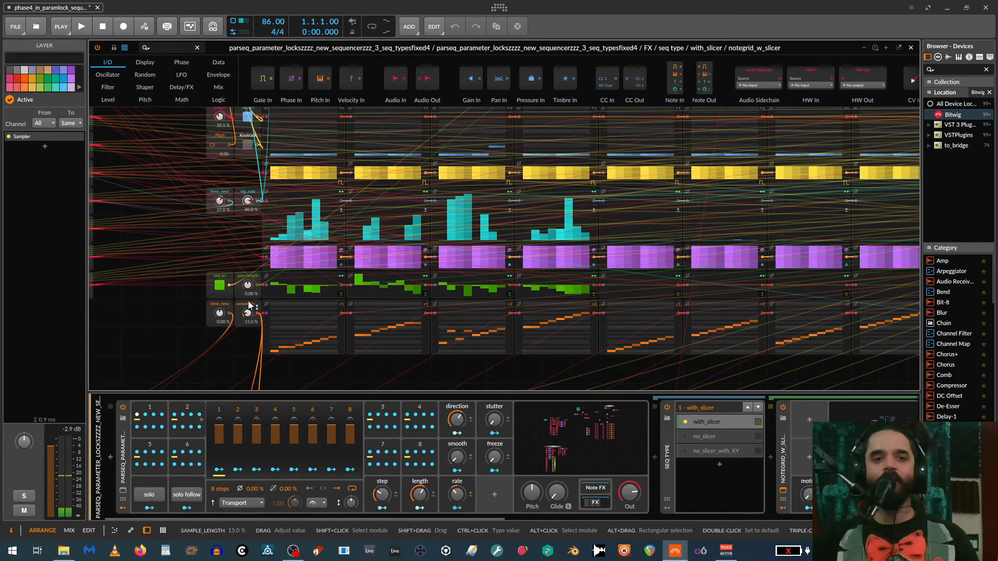
left_click_drag(247, 313, 247, 314)
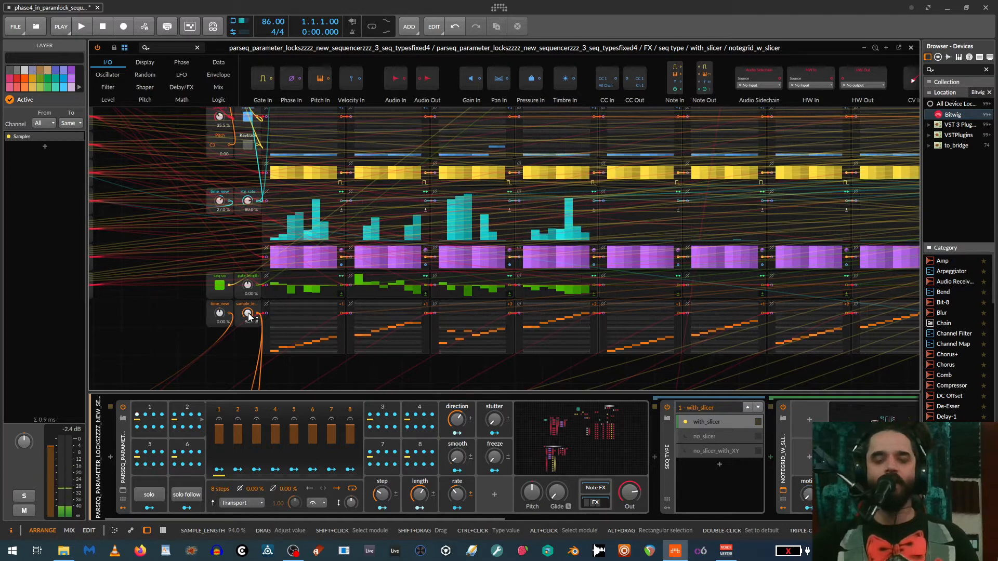
left_click_drag(247, 314, 247, 309)
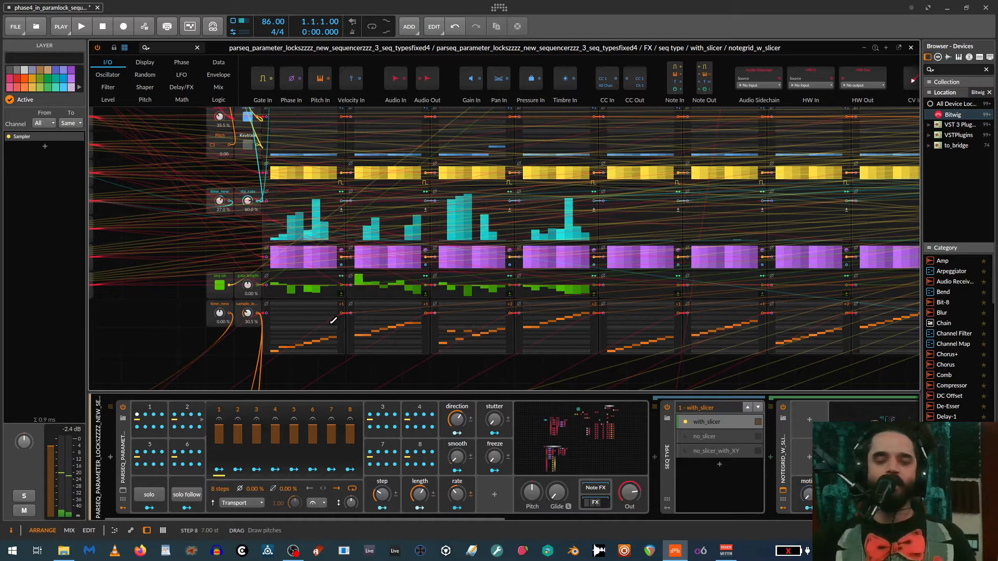
- Move the sequencer position to step 5 of sequencer 2 and redraw that step's pitch in the second slice pattern, trying 9.00 st
scroll(423, 324, "up", 3)
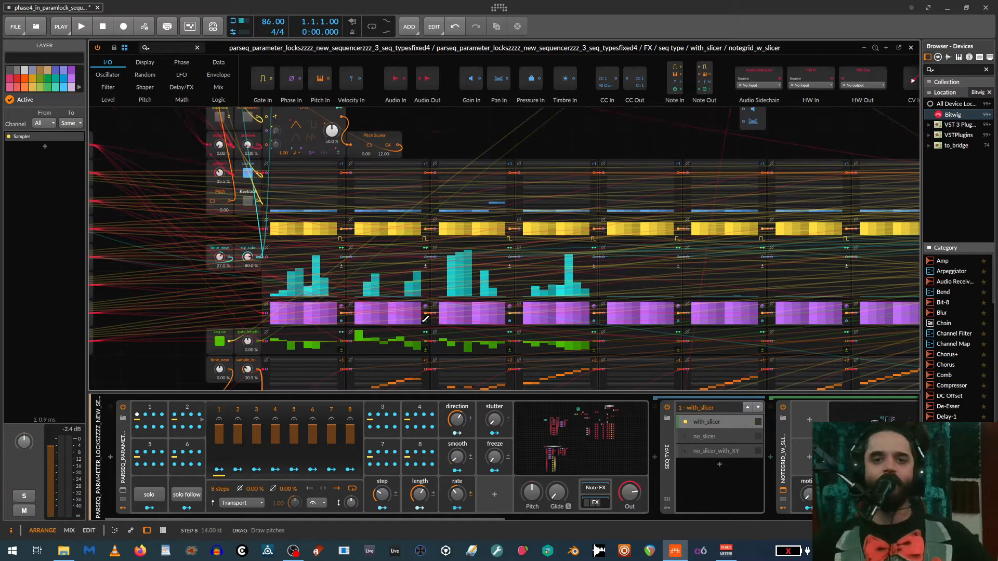
scroll(423, 323, "down", 2)
scroll(422, 334, "down", 2)
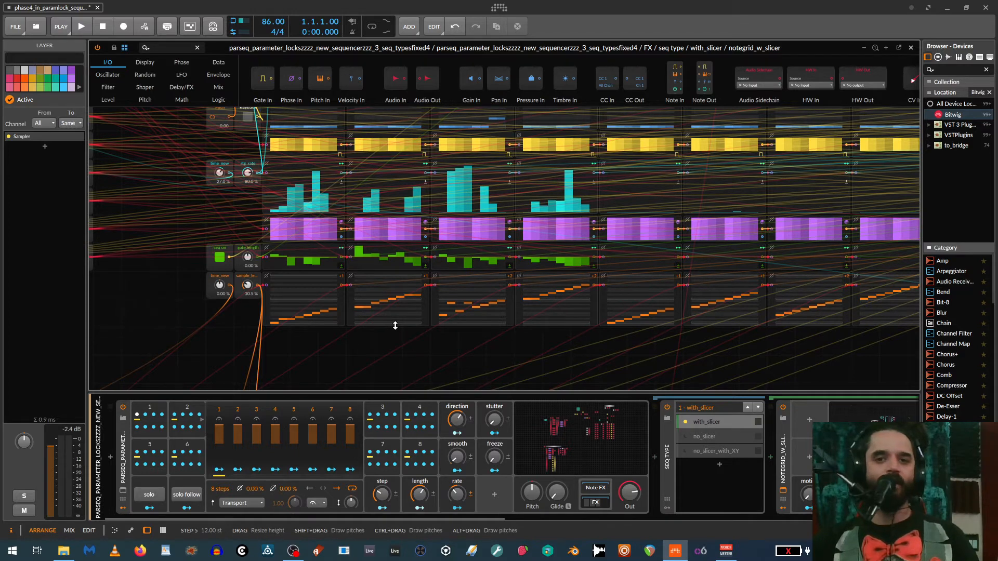
left_click_drag(423, 357, 456, 359)
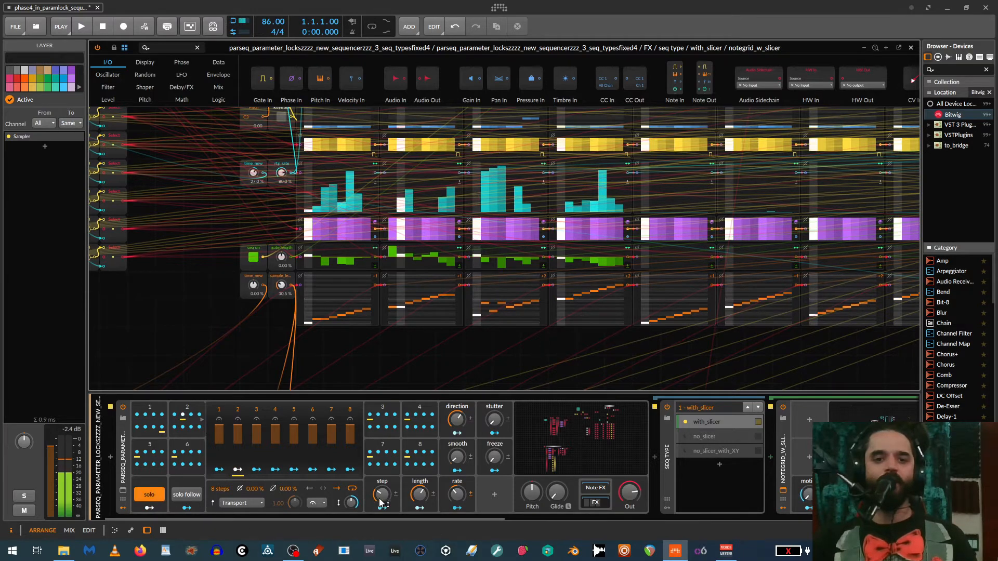
mouse_move(382, 495)
left_mouse_down()
mouse_move(382, 473)
mouse_move(382, 502)
left_mouse_up()
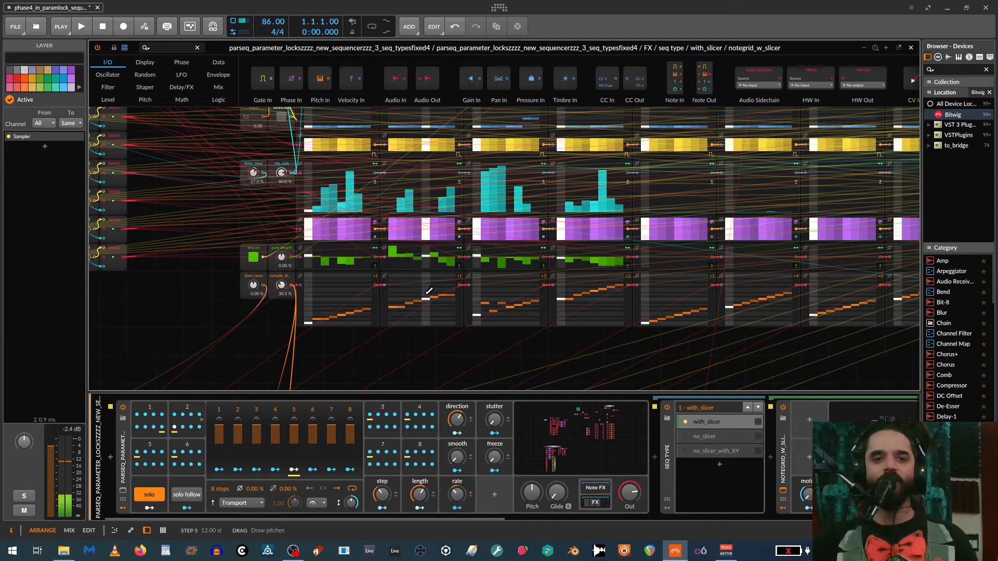
left_click_drag(429, 291, 429, 286)
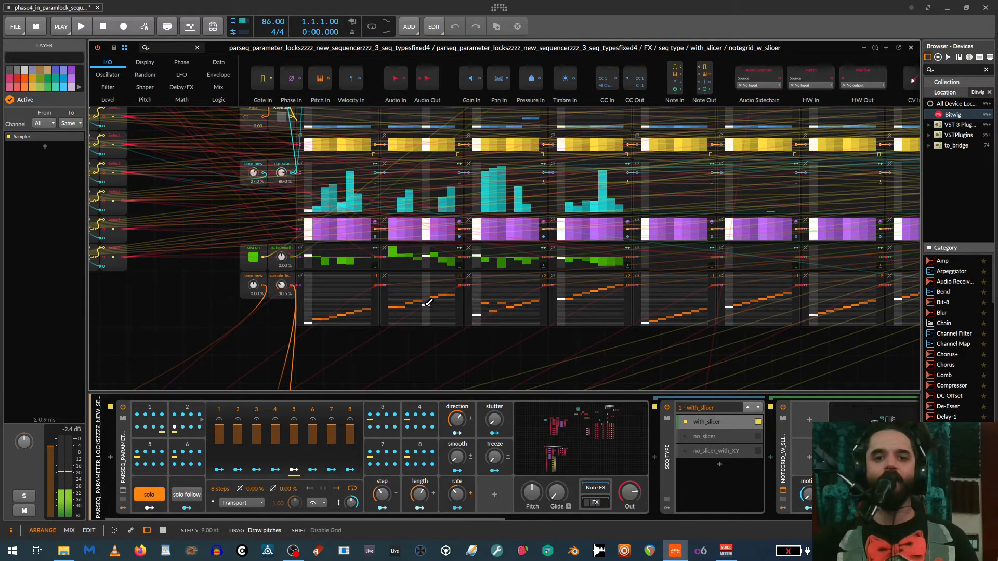
left_click_drag(427, 295, 427, 302)
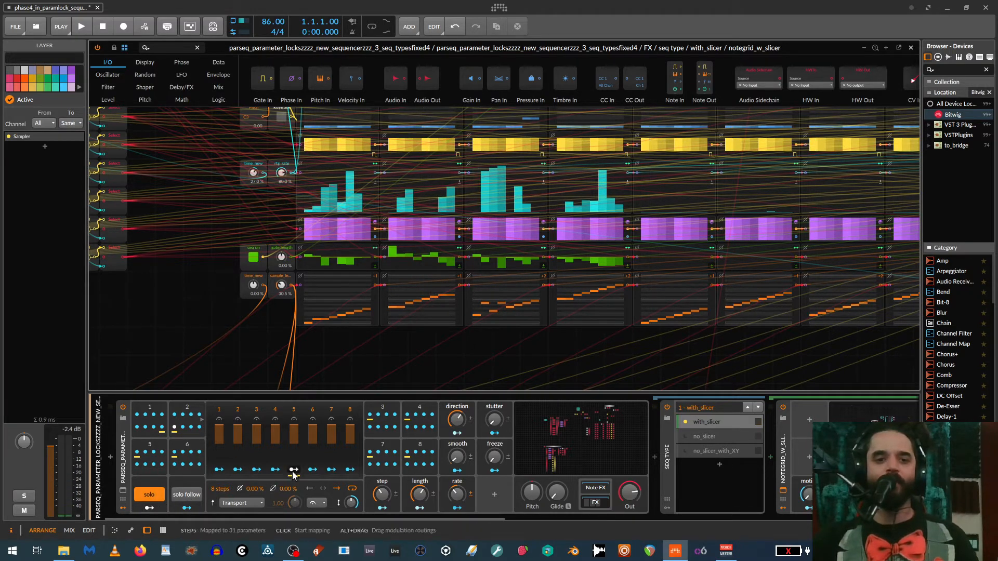
- Select the ParSeq-8 modulator of sequencer 2 and vary the step knob, ending at 40.0 % on step 5
left_click(182, 408)
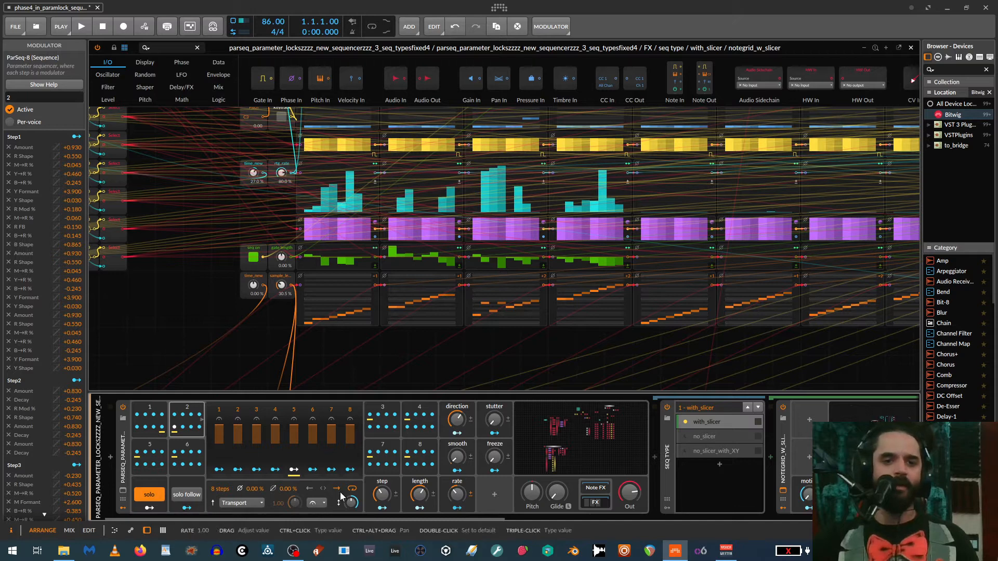
left_click_drag(382, 494, 382, 500)
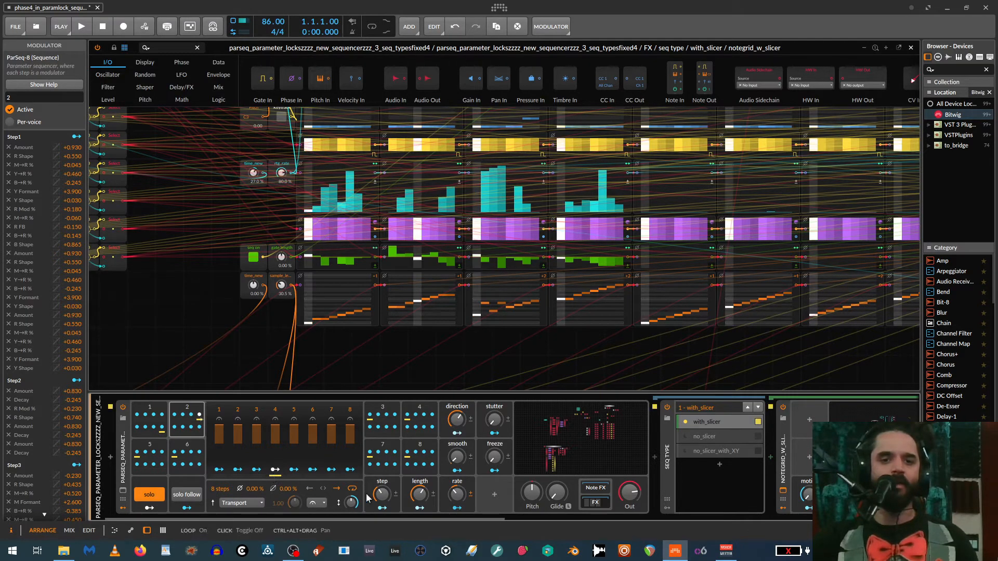
left_click_drag(383, 495, 383, 488)
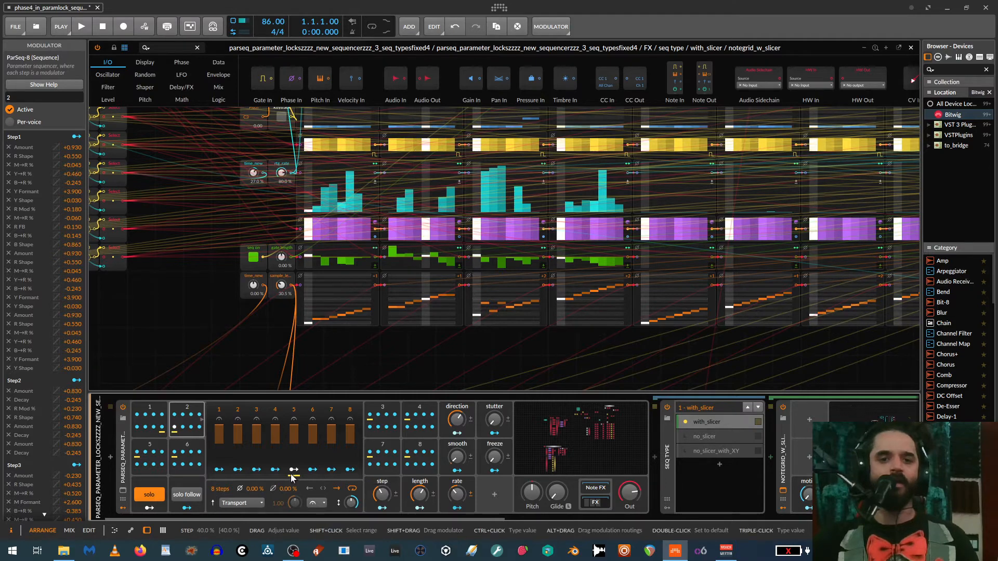
- Map Step5 of sequencer 2 to the Sampler's play mode, Speed and grain, with grain at -0.13, and leave mapping mode
left_click(293, 470)
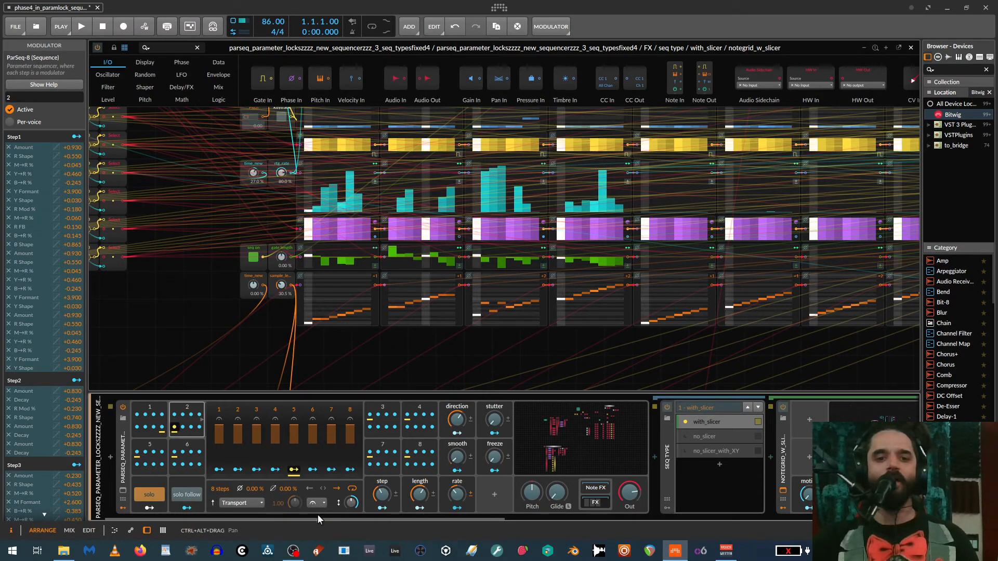
left_click_drag(320, 518, 728, 509)
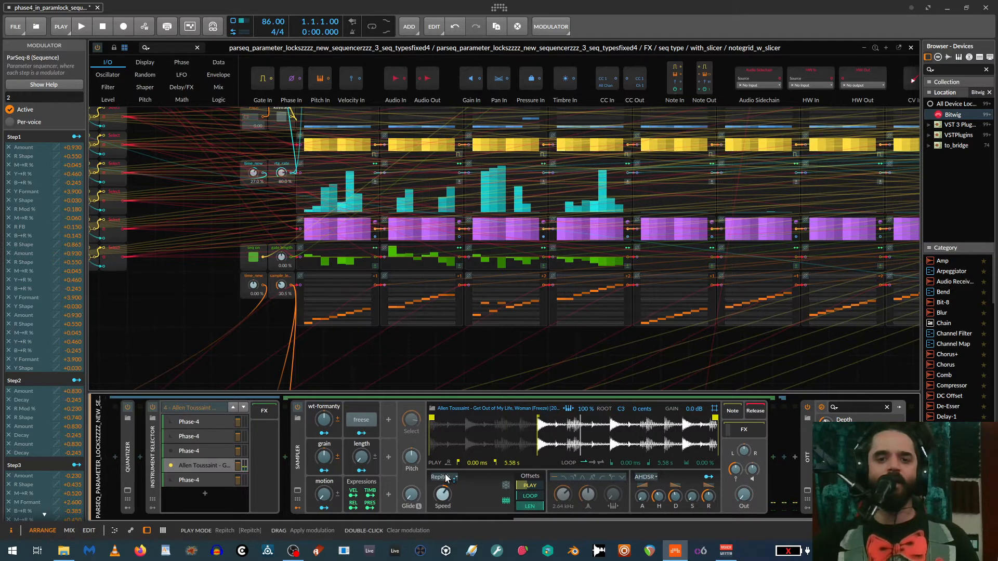
left_click_drag(446, 478, 446, 454)
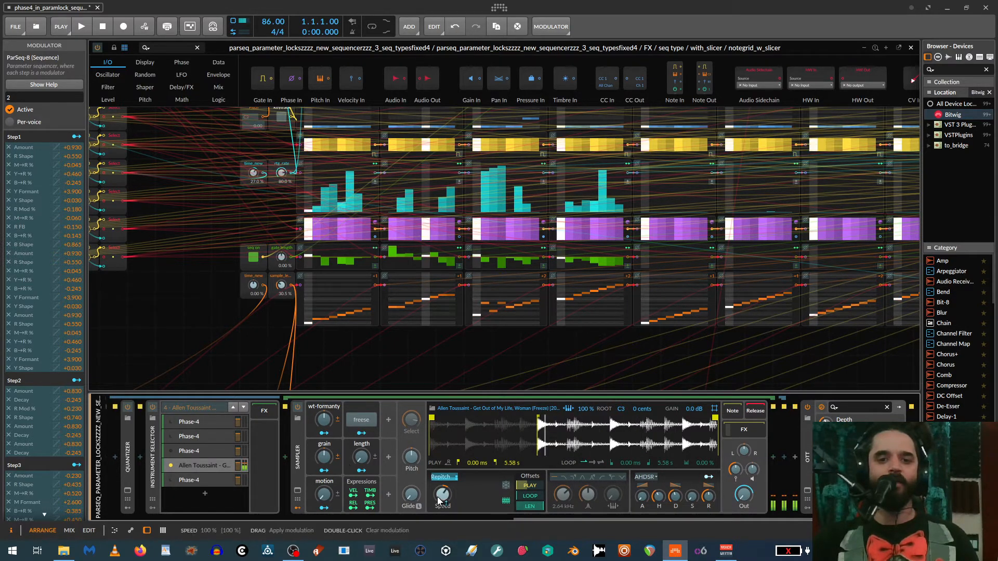
left_click_drag(438, 500, 438, 514)
left_click_drag(324, 457, 324, 464)
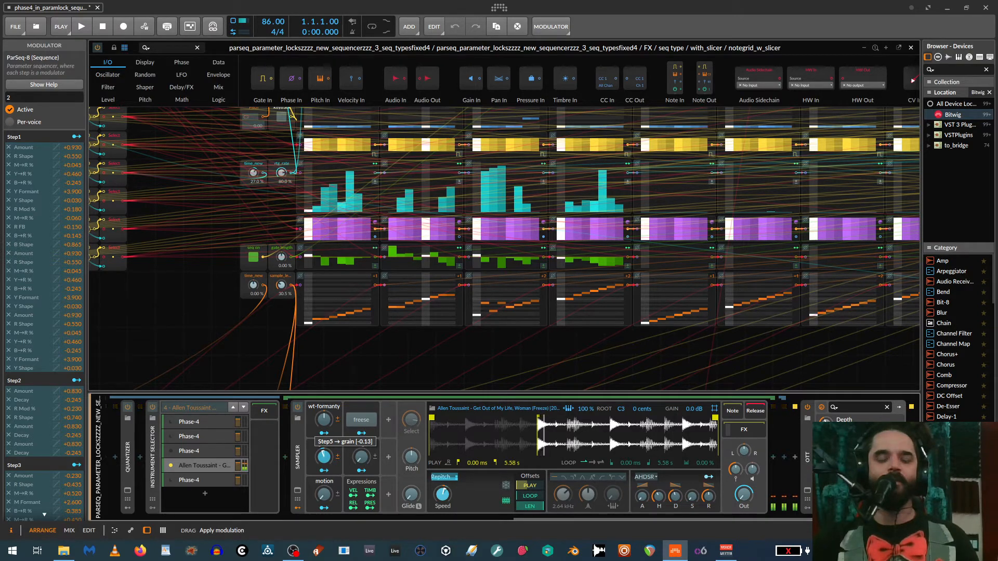
left_click_drag(534, 516, 143, 510)
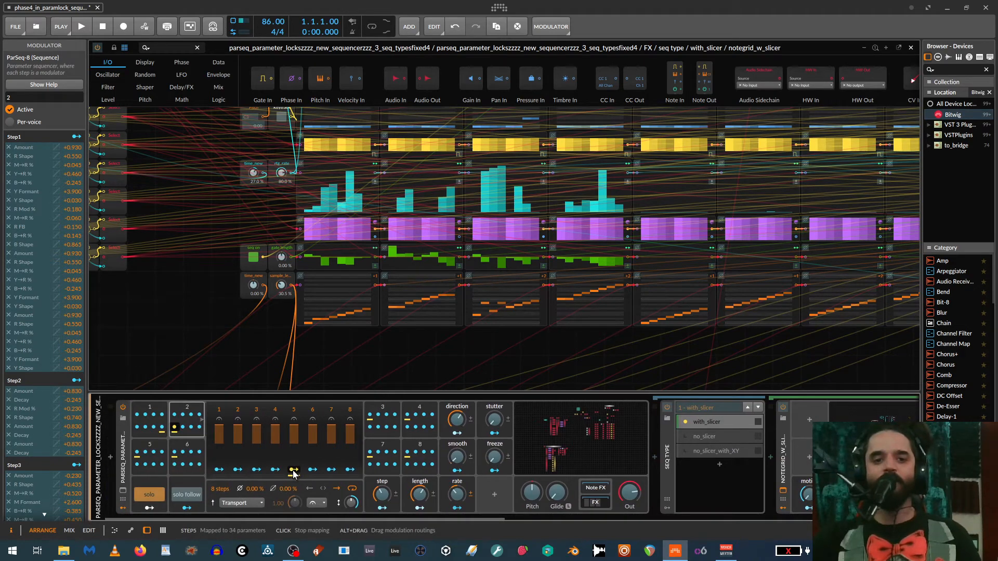
left_click(293, 470)
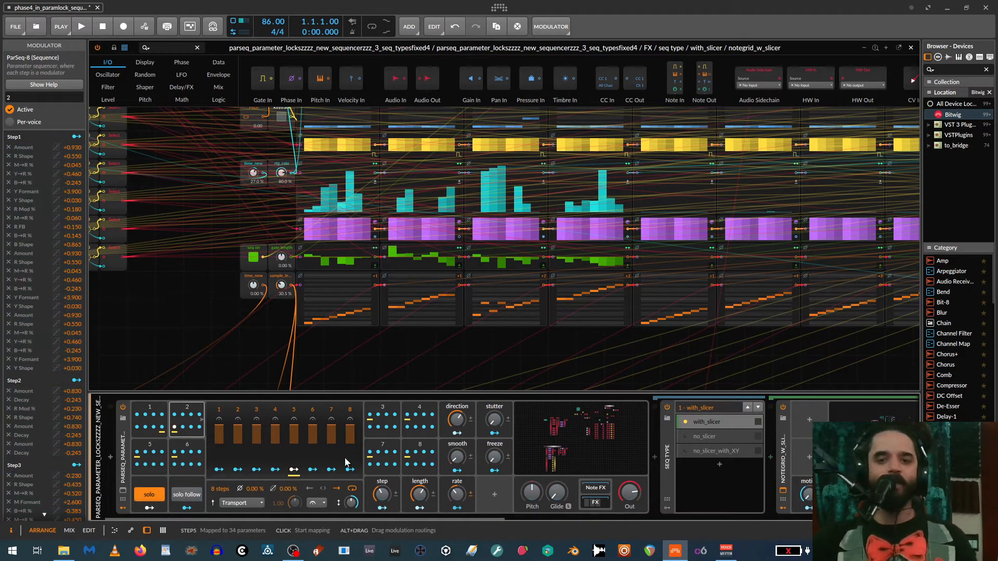
- Switch the seq type container to its no_slicer layer and the instrument selector to its third layer, Phase-4
left_click(707, 425)
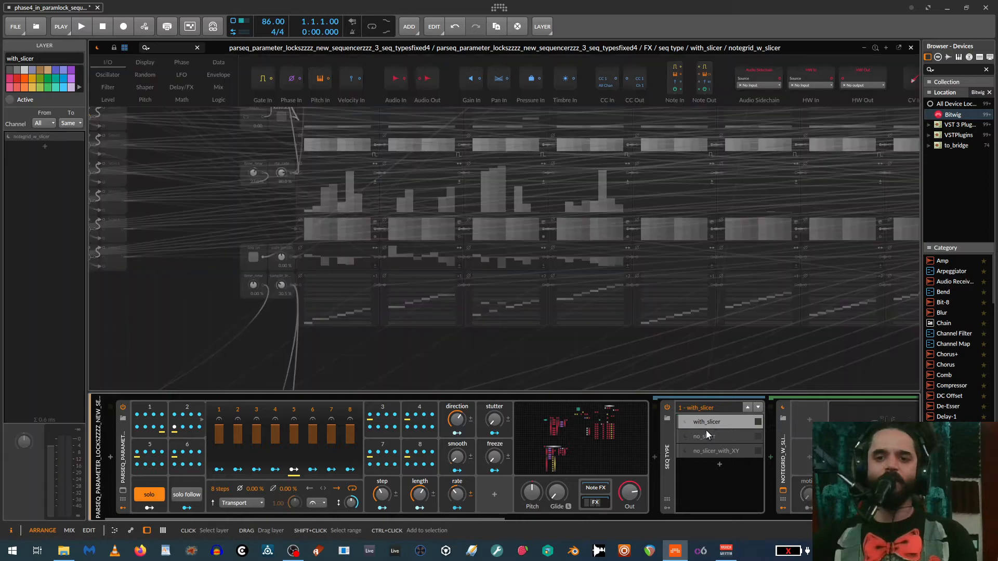
left_click(706, 434)
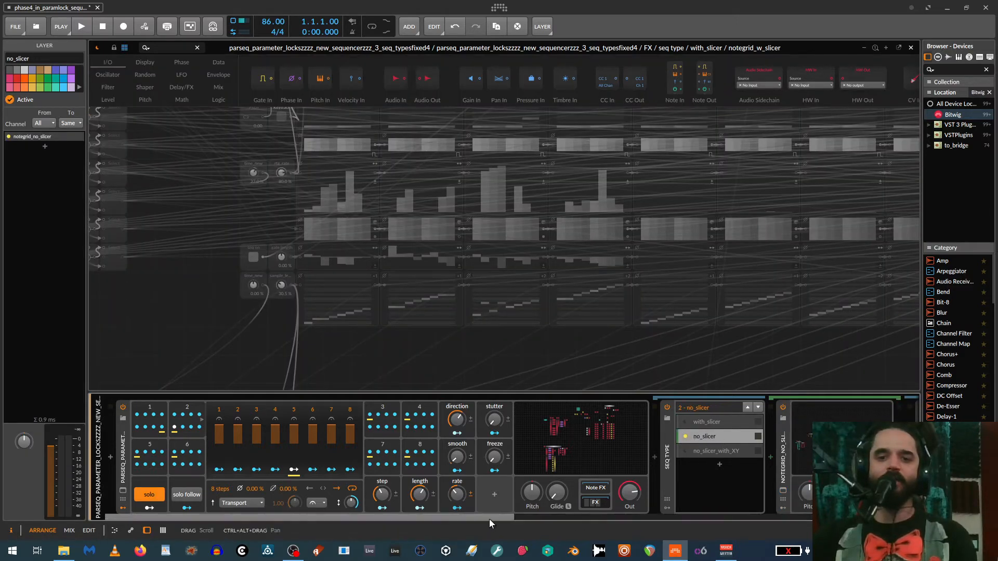
left_click_drag(489, 518, 722, 526)
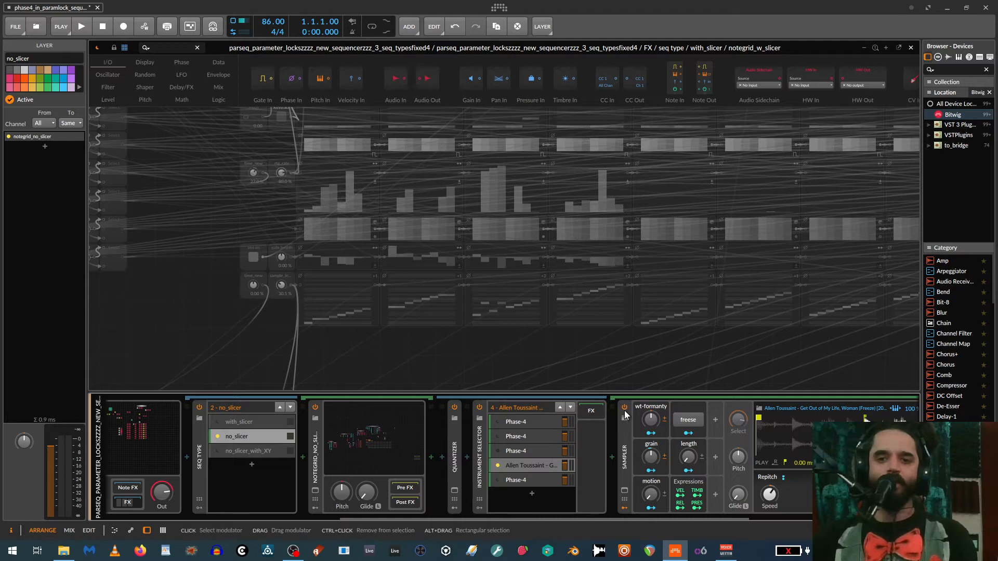
left_click(498, 451)
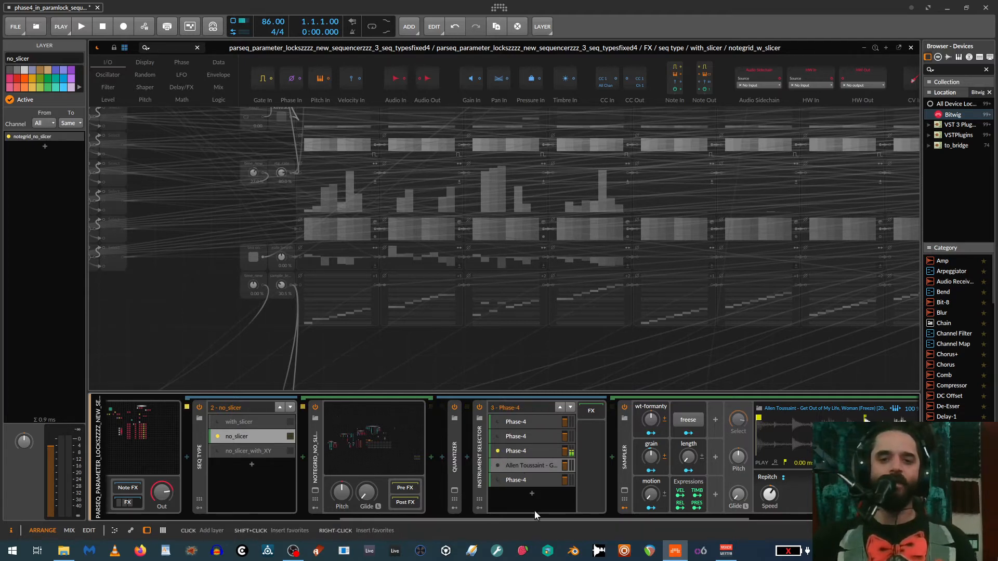
- Add a new Phase-4 device from the browser as the sixth layer of the instrument selector
left_click_drag(537, 516, 591, 514)
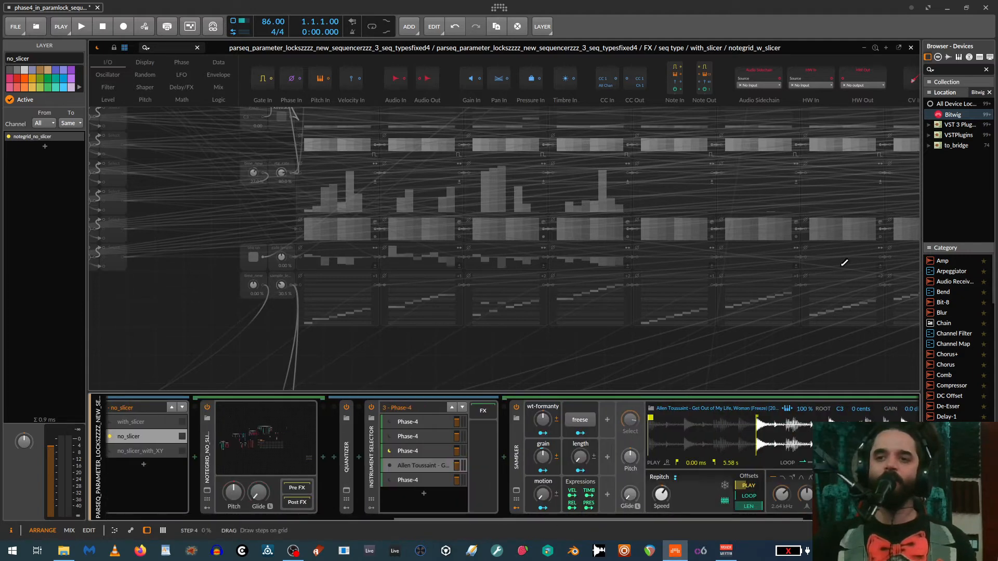
scroll(956, 338, "down", 15)
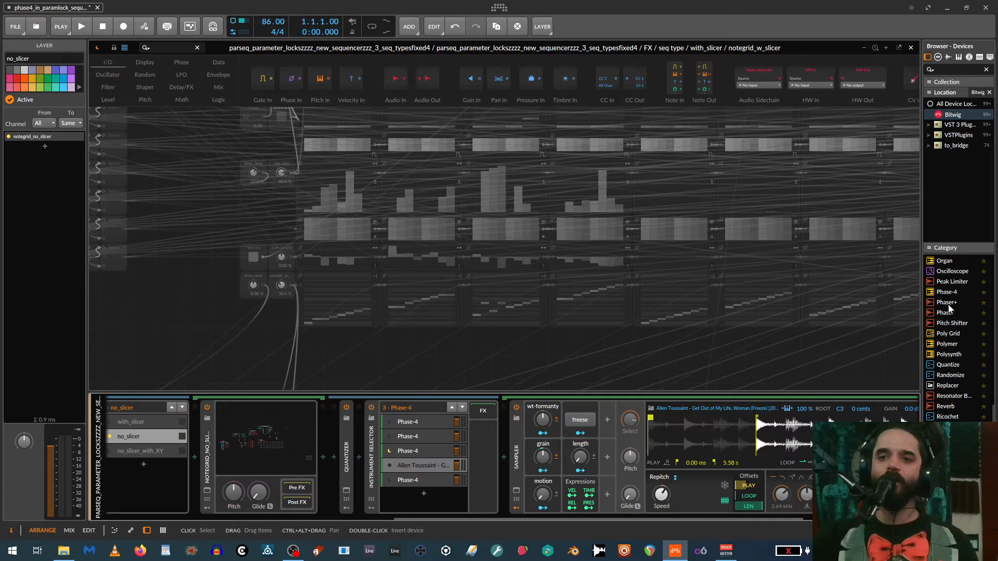
left_click_drag(950, 293, 414, 493)
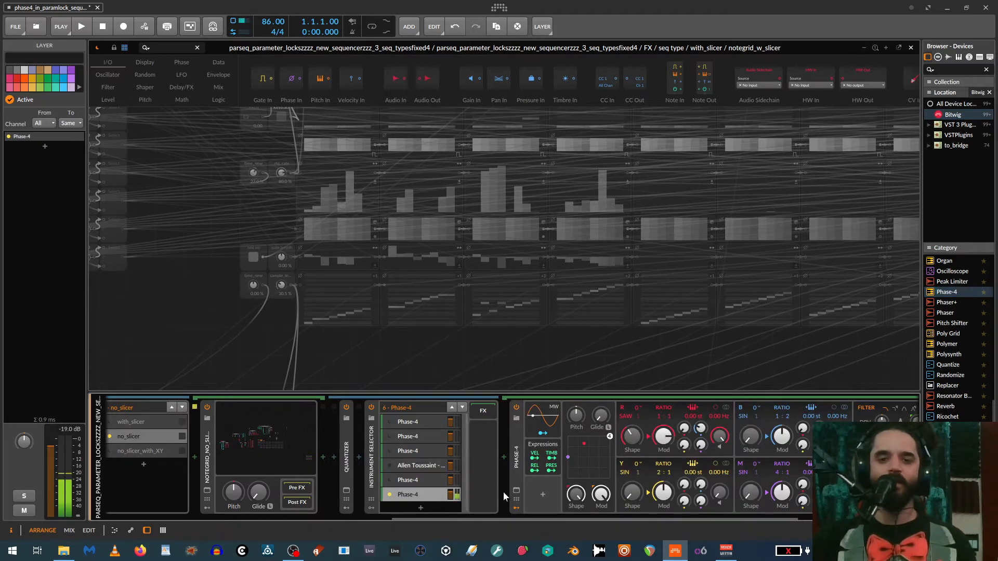
left_click_drag(504, 517, 448, 516)
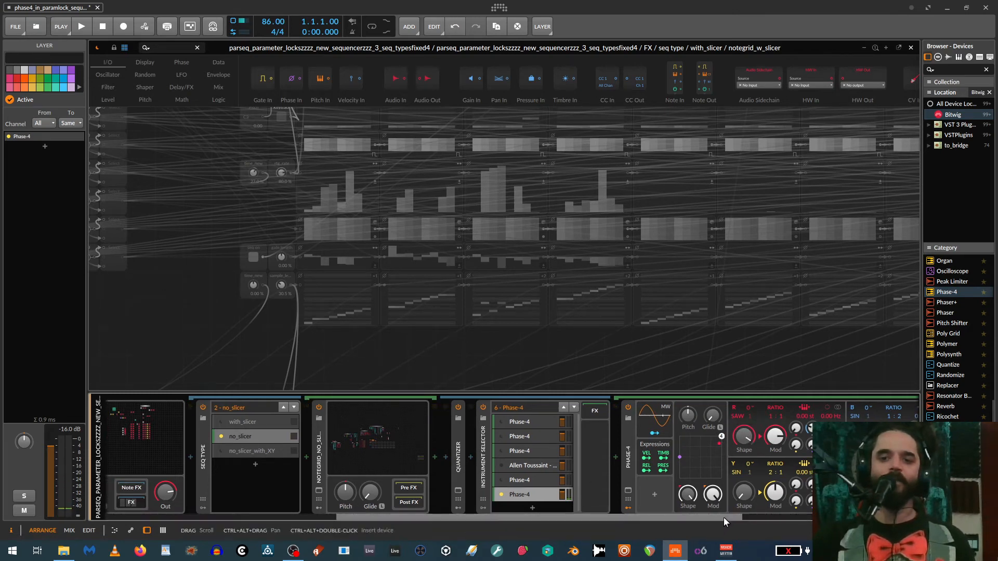
- Open the notegrid_no_slicer grid editor and examine its pitch, gate, ratchet rate and gate length step patterns
left_click_drag(723, 517, 550, 530)
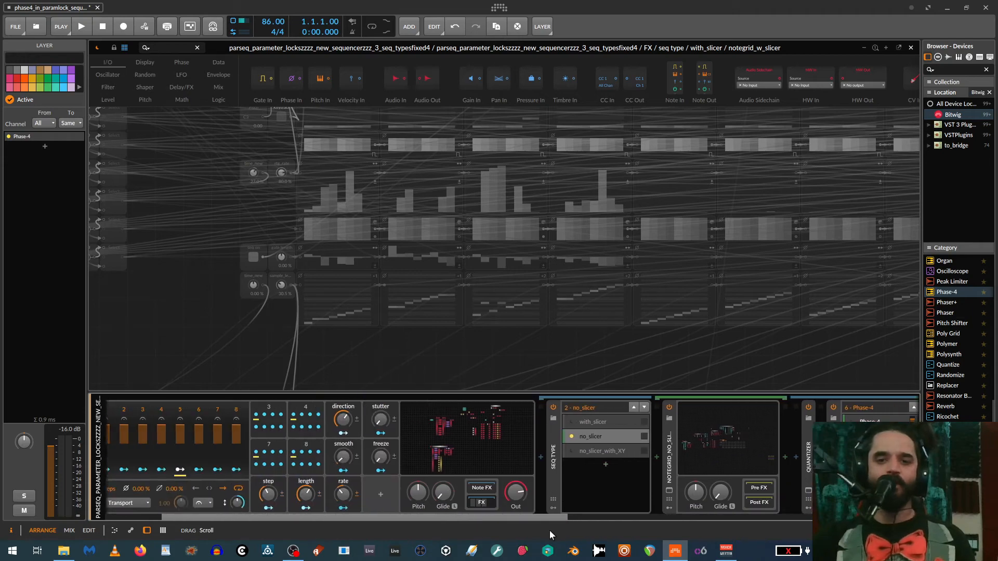
left_click(727, 436)
scroll(491, 339, "down", 5)
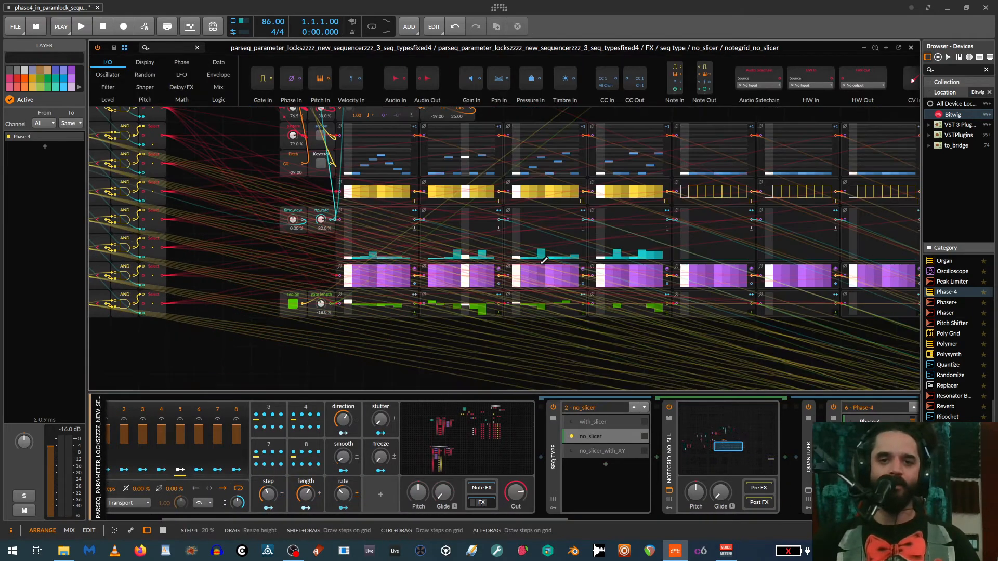
scroll(291, 251, "up", 5)
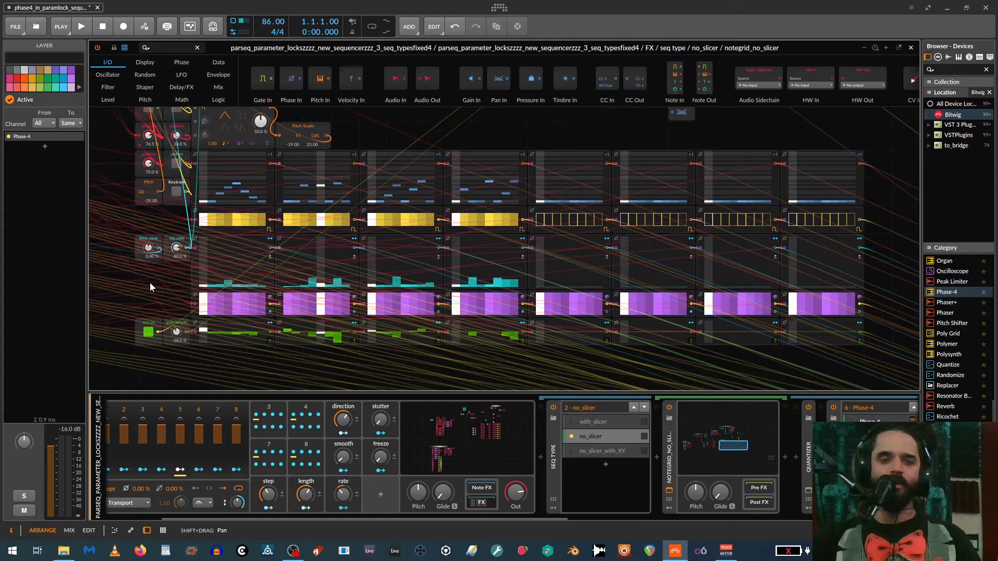
scroll(137, 288, "down", 3)
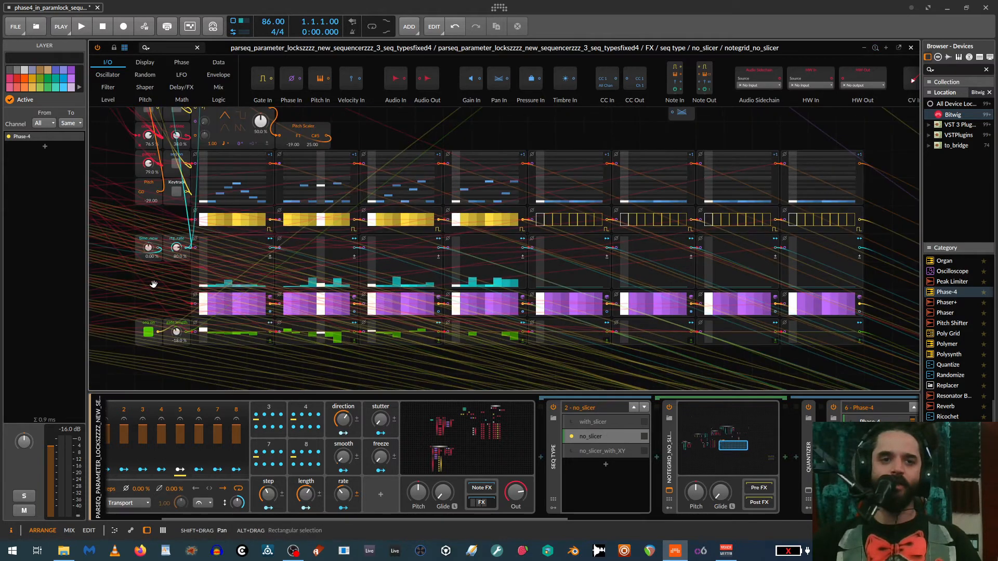
scroll(154, 284, "up", 3)
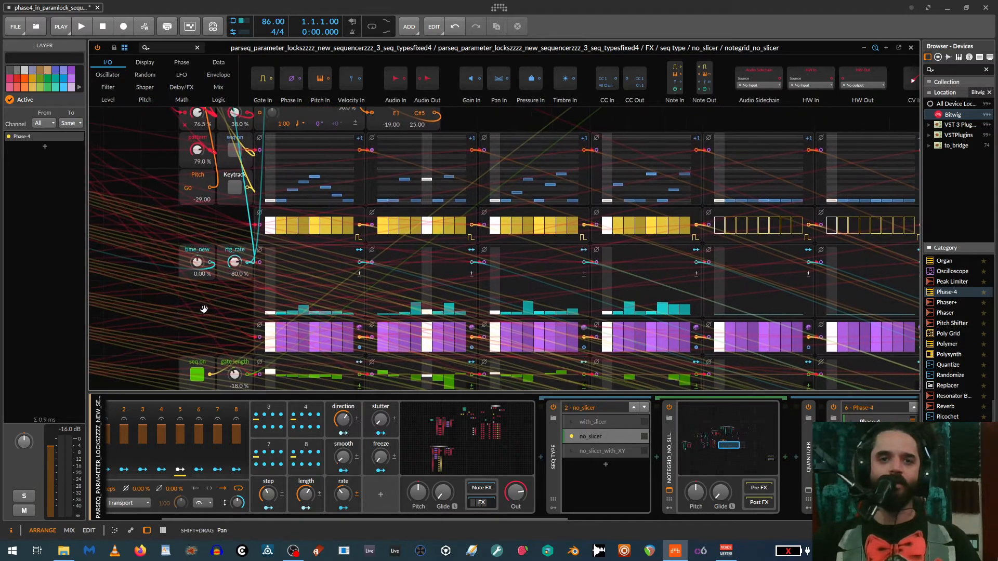
left_click_drag(204, 309, 164, 304)
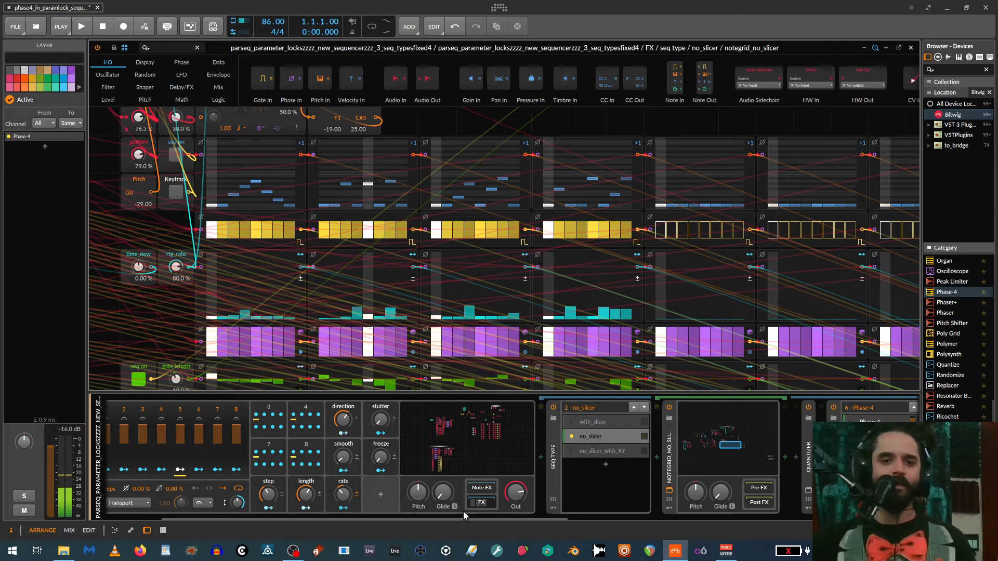
- Adjust the amplitude envelope (AEG) of the new Phase-4 in the instrument selector
scroll(465, 516, "left", 2)
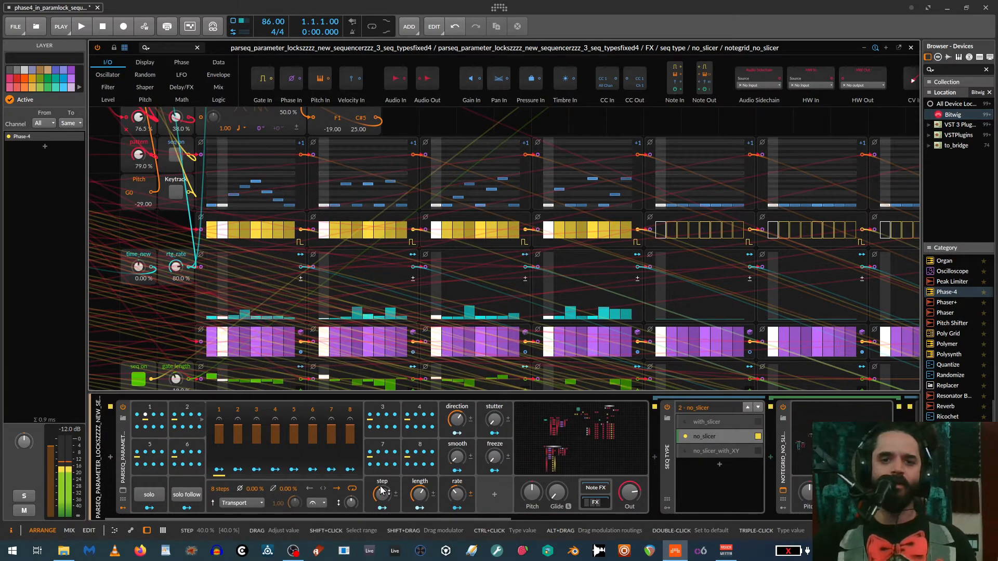
left_click_drag(352, 514, 756, 525)
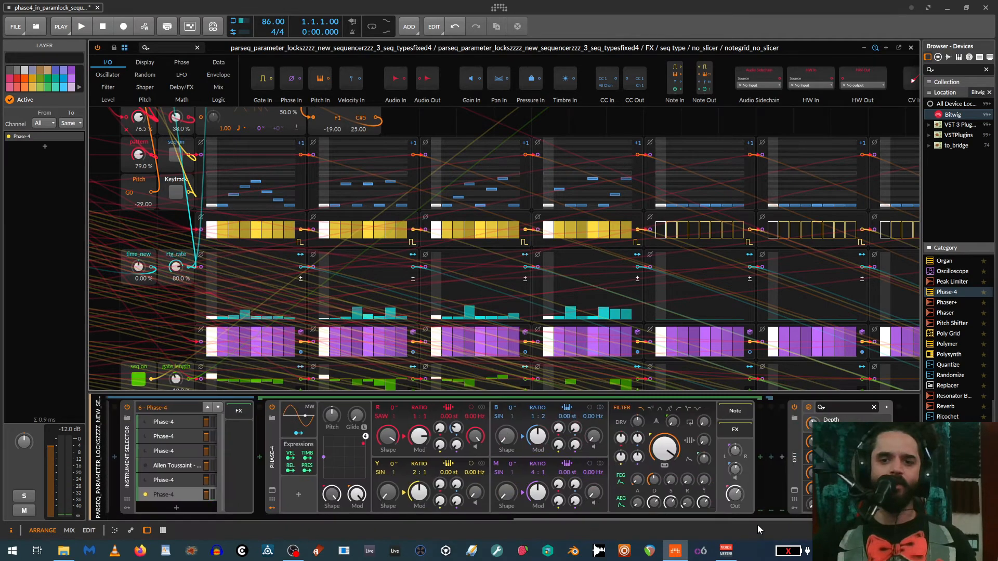
left_click_drag(653, 507, 653, 498)
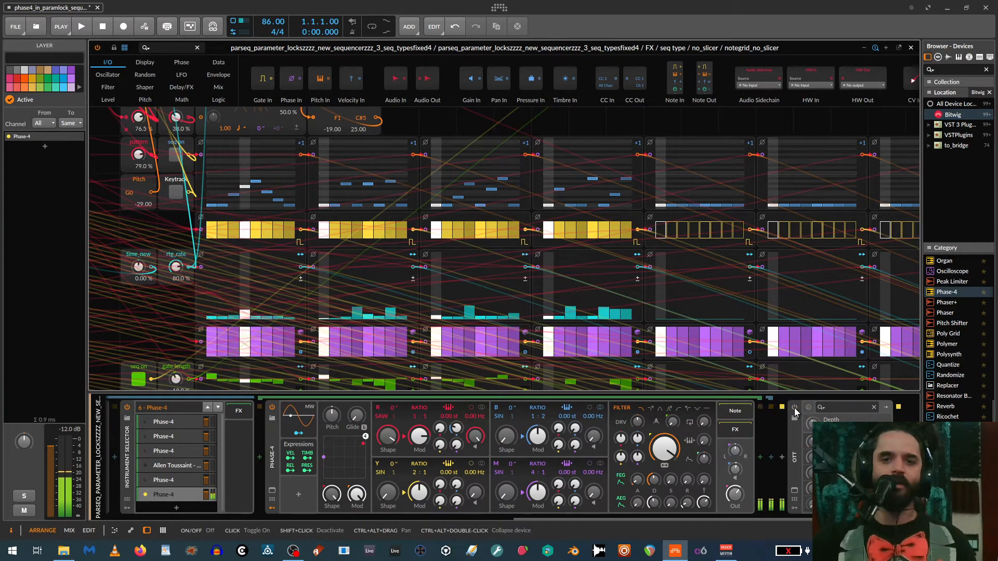
- Redraw the gate length and ratchet rate steps of the first two patterns as nearly flat lanes
left_click_drag(677, 518, 581, 515)
scroll(312, 292, "down", 3)
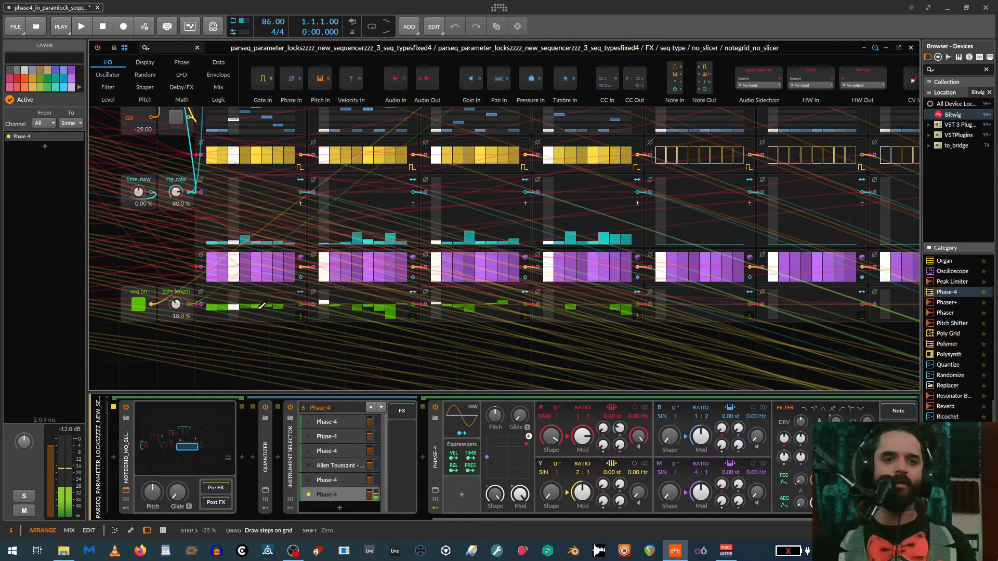
left_click_drag(275, 306, 397, 303)
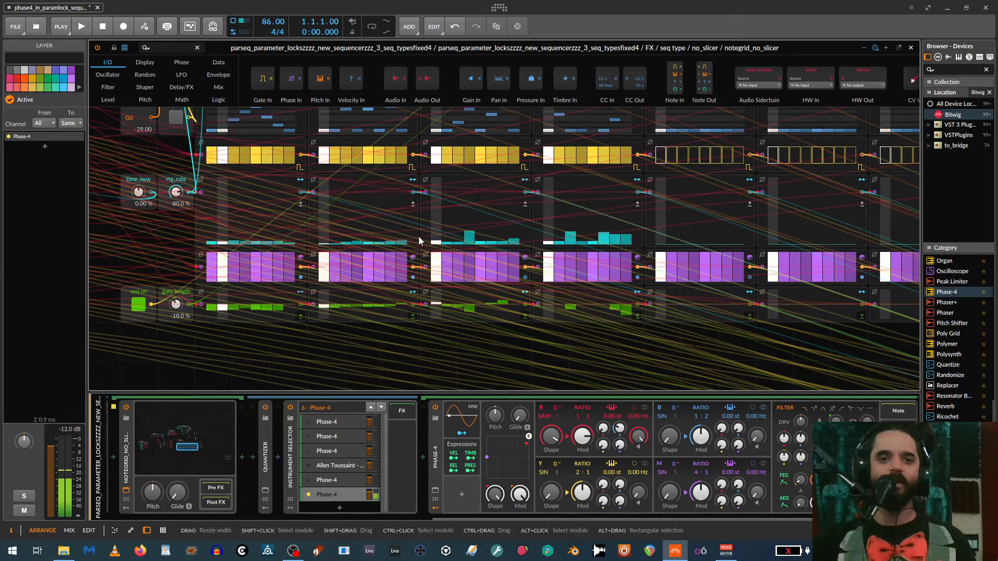
scroll(252, 224, "up", 3)
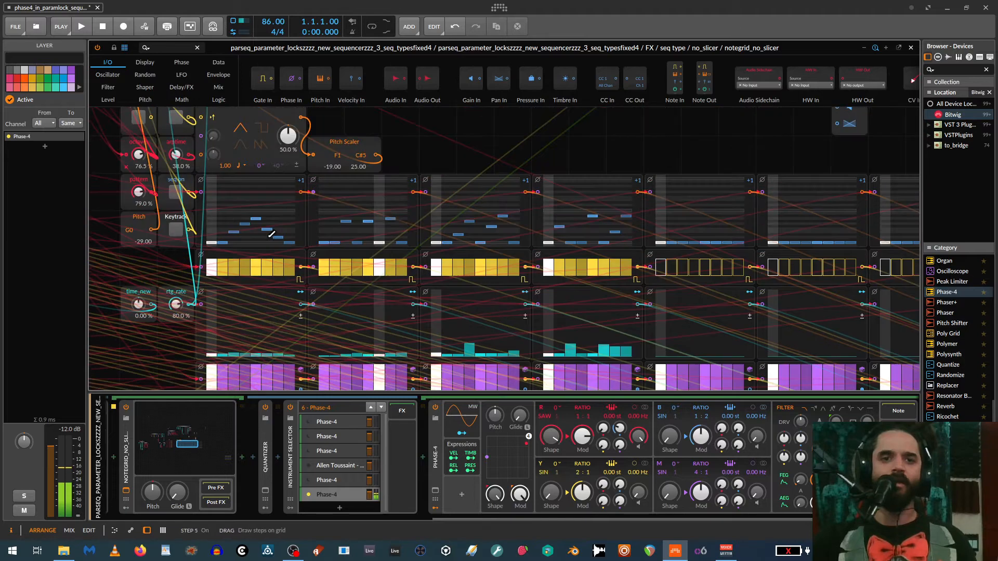
- Reset the octaves to 0 % and clear the ratchet rate steps in the first four patterns
double_click(138, 155)
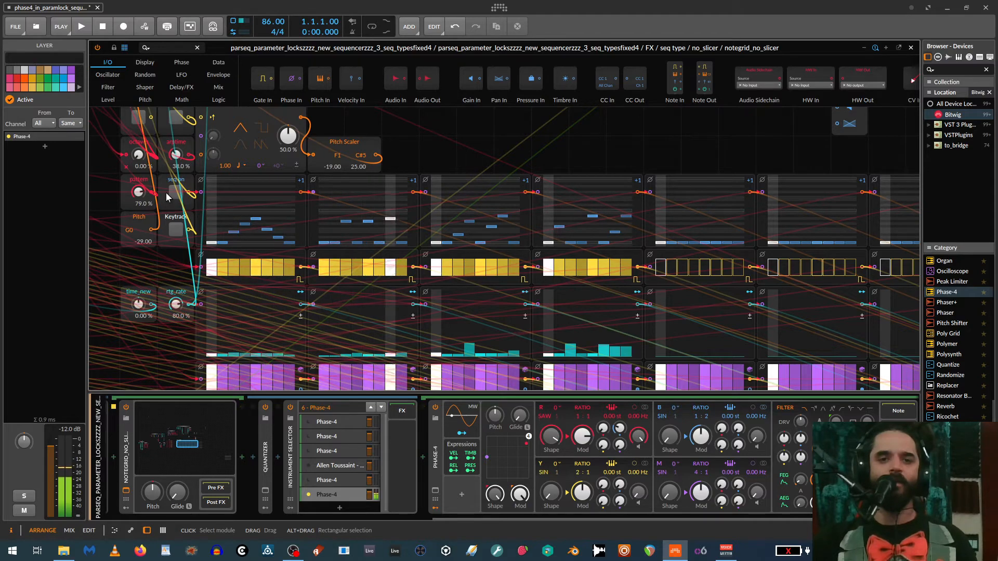
scroll(367, 287, "down", 3)
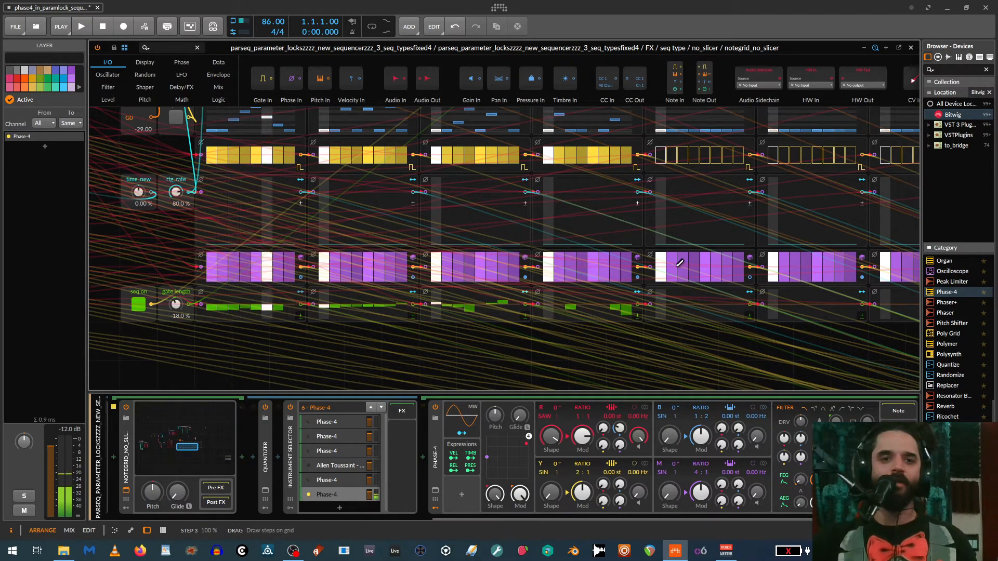
- Turn off the seq on toggle of the gate length lane
scroll(214, 260, "up", 3)
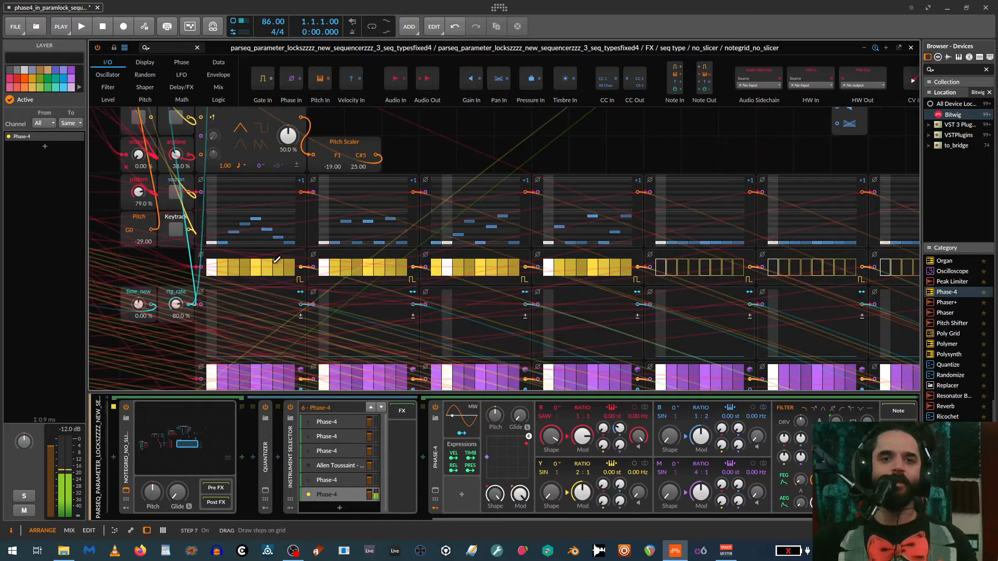
scroll(156, 301, "down", 3)
left_click(143, 304)
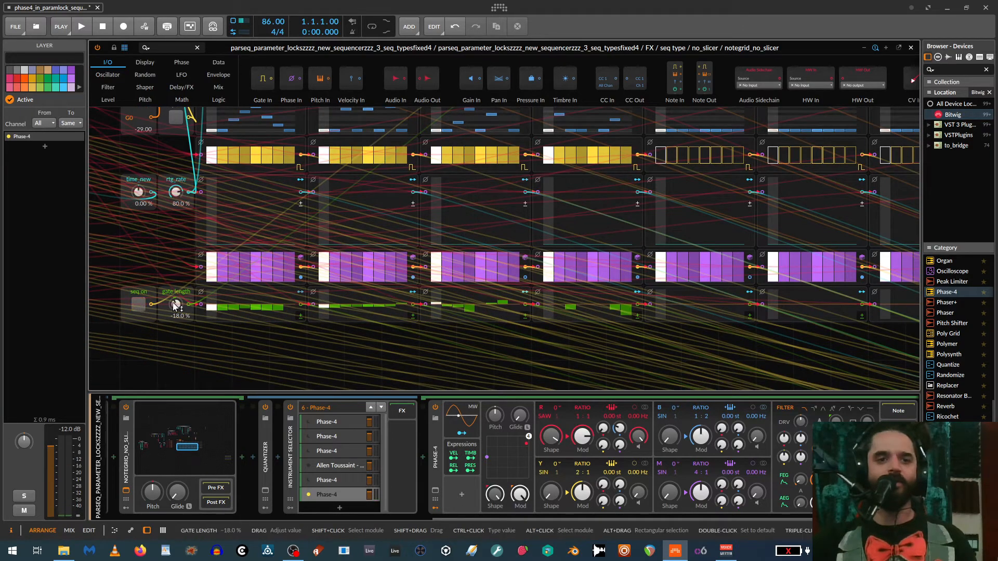
- Try the seq on and Keytrack toggles of the pitch lane, switching each on and back off
scroll(202, 273, "up", 4)
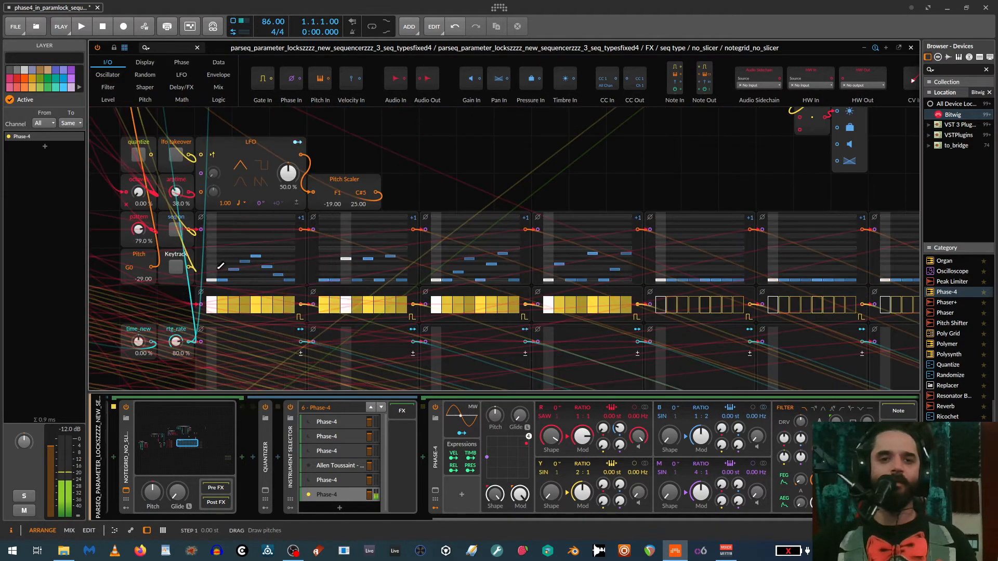
scroll(208, 270, "up", 1)
scroll(218, 266, "down", 2)
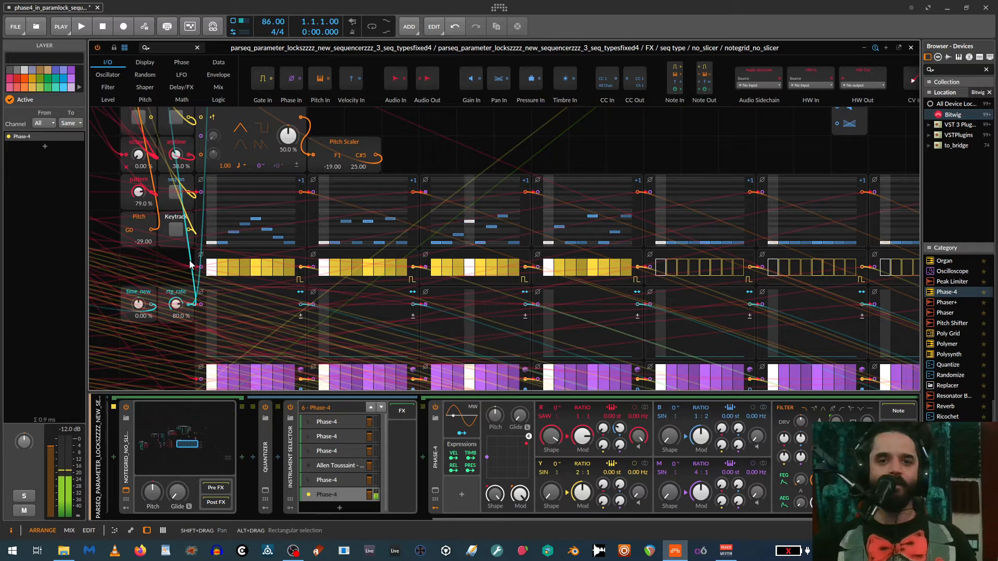
left_click_drag(159, 259, 269, 252)
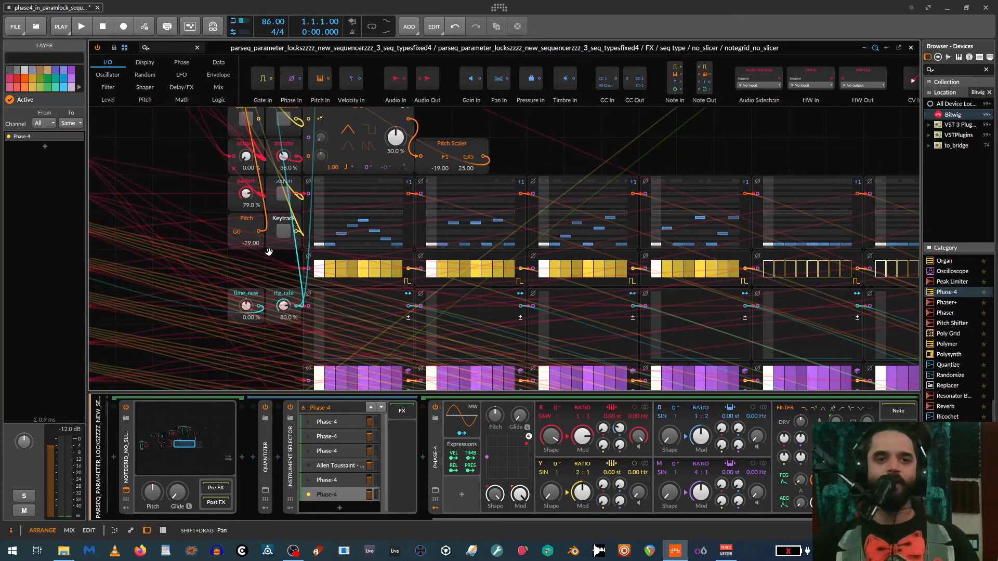
key("ctrl+plus")
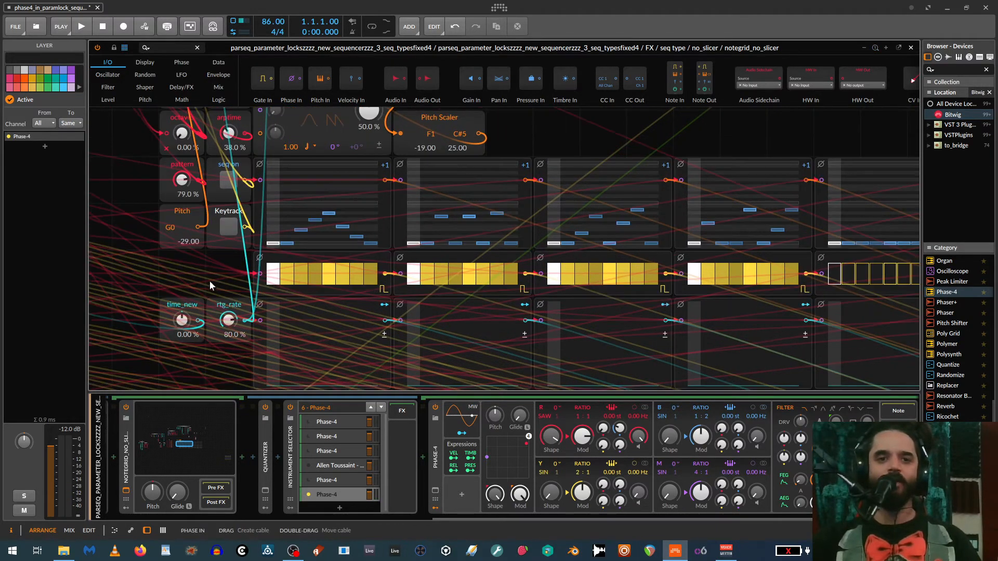
left_click_drag(198, 285, 203, 321)
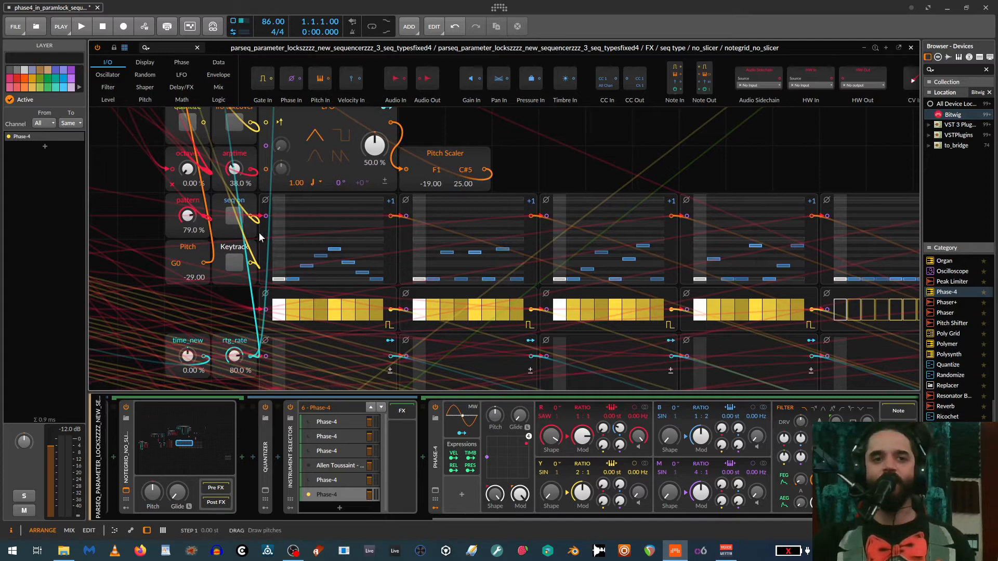
left_click(232, 214)
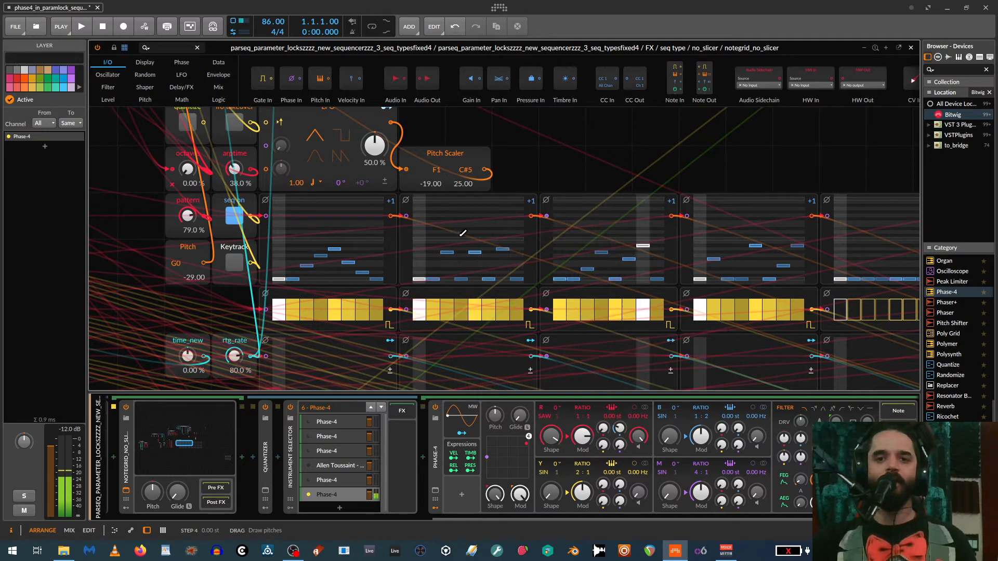
left_click(235, 264)
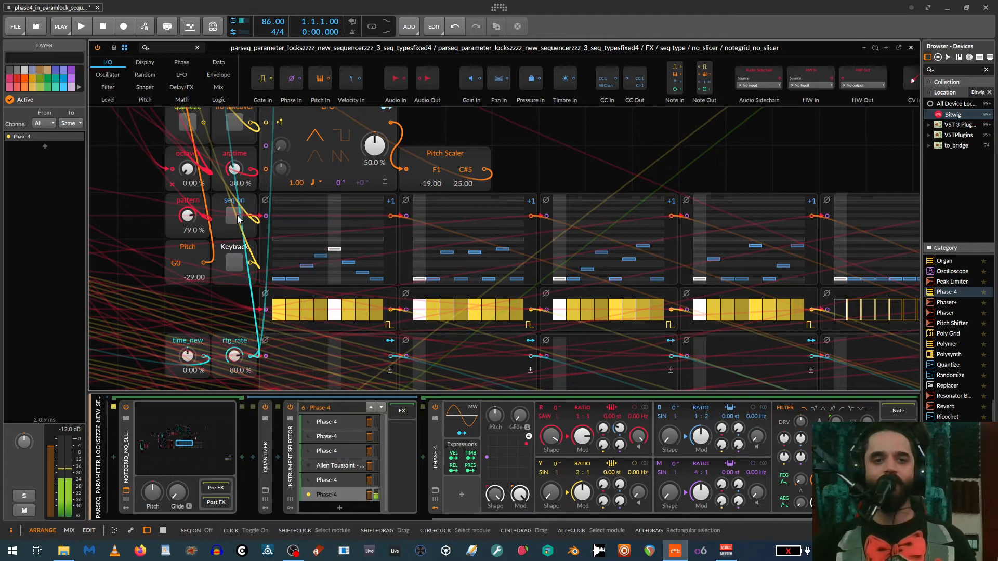
- Set the Pitch to G1 (-17.00), the octaves to 98 % and the pattern to 66.5 %
left_click_drag(180, 264, 180, 262)
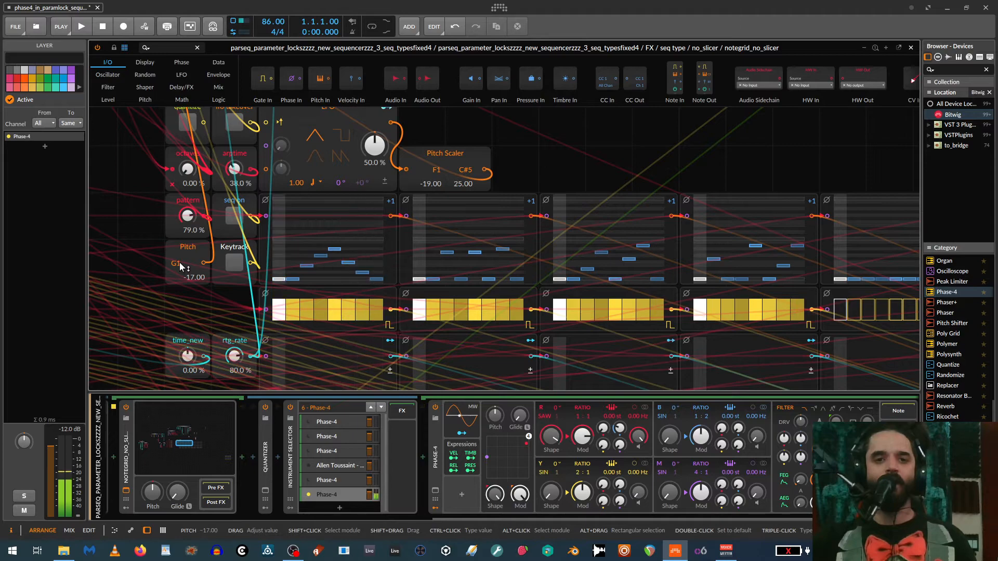
scroll(182, 262, "up", 3)
scroll(182, 261, "down", 2)
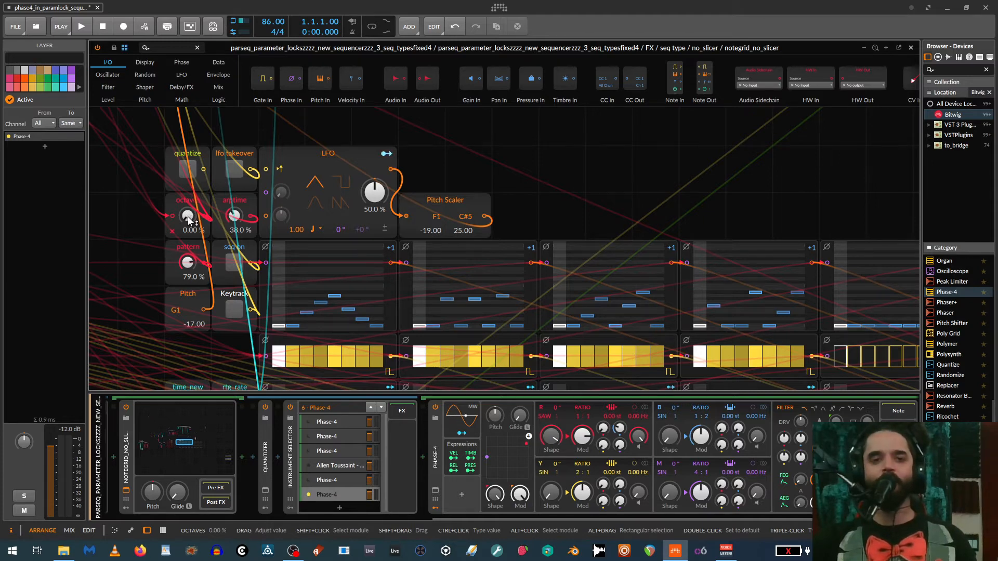
mouse_move(188, 220)
left_mouse_down()
mouse_move(188, 166)
mouse_move(190, 214)
left_mouse_up()
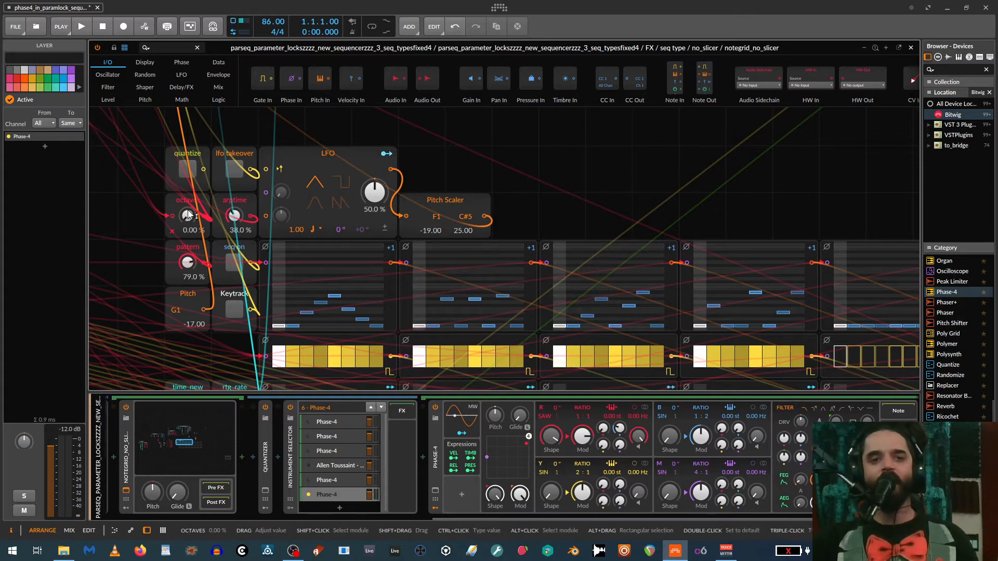
left_click_drag(190, 267, 190, 296)
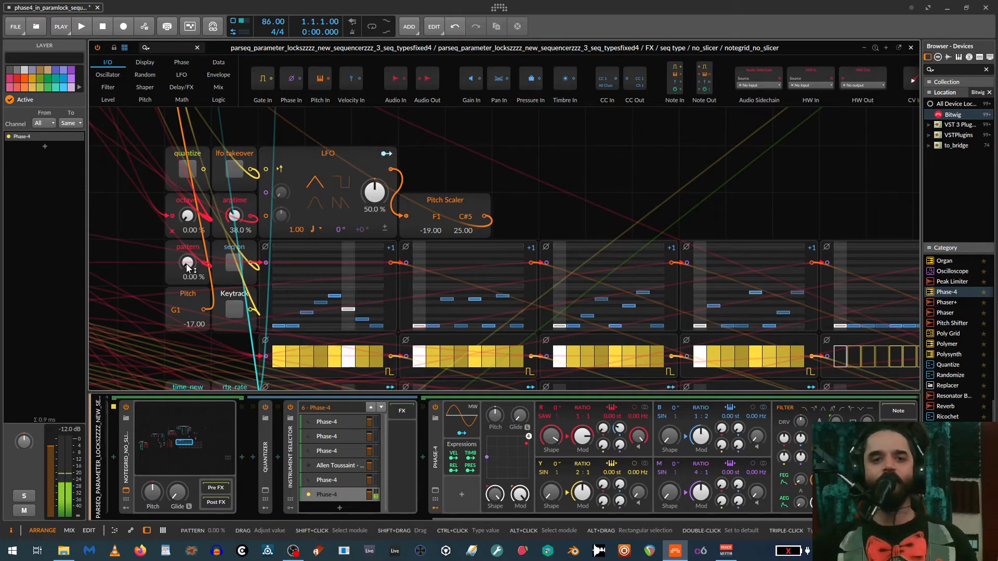
left_click_drag(188, 214, 187, 208)
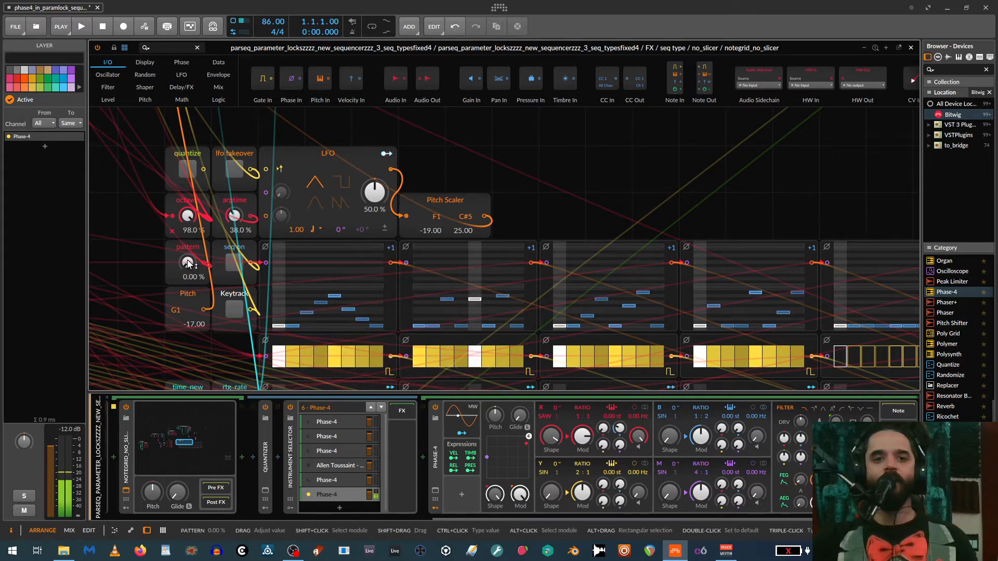
left_click_drag(188, 265, 189, 258)
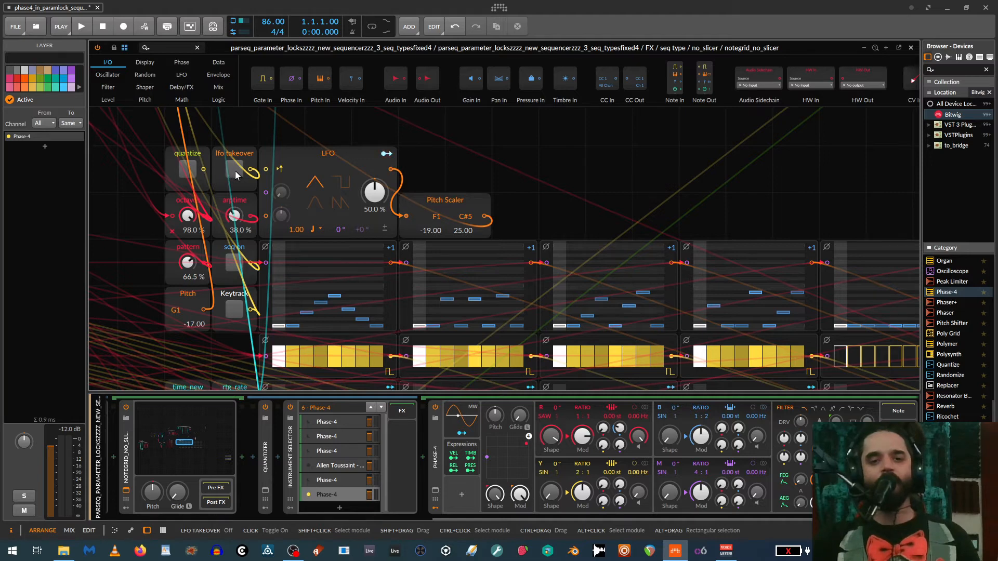
- Select the LFO module and switch lfo takeover on and back off
left_click(314, 155)
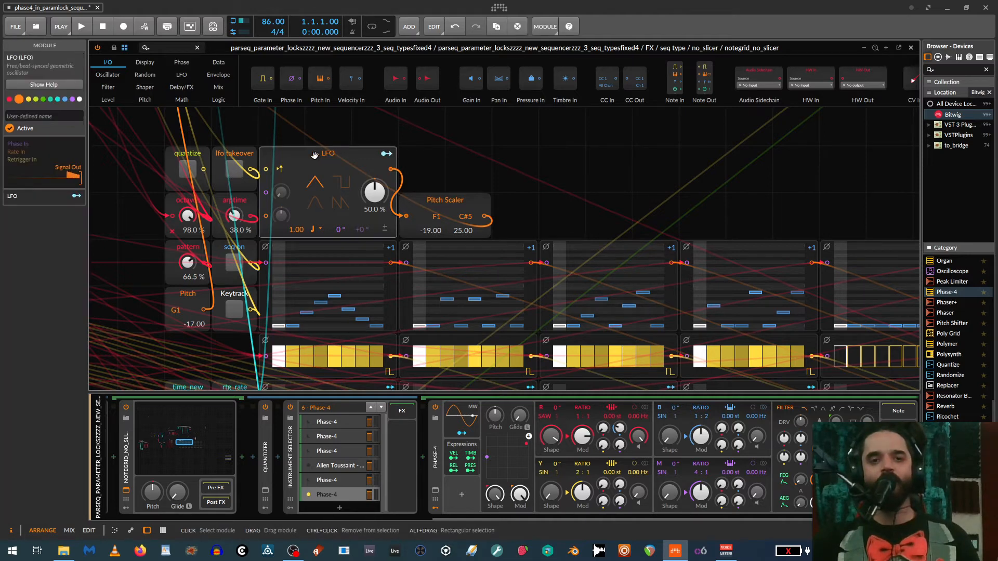
left_click(233, 170)
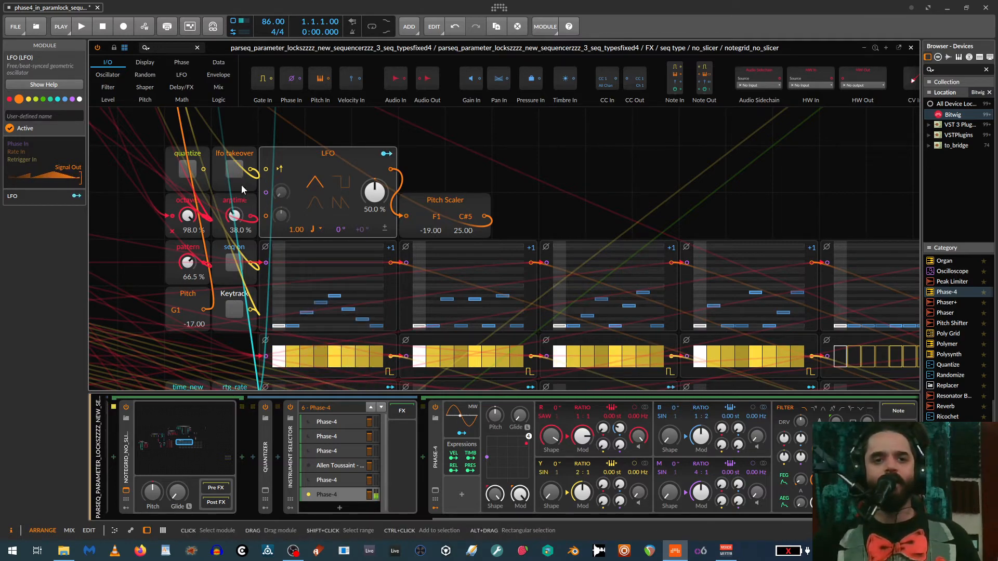
- Try drawing ratchet rate steps in the first pattern and clear them back to zero
scroll(232, 247, "down", 3)
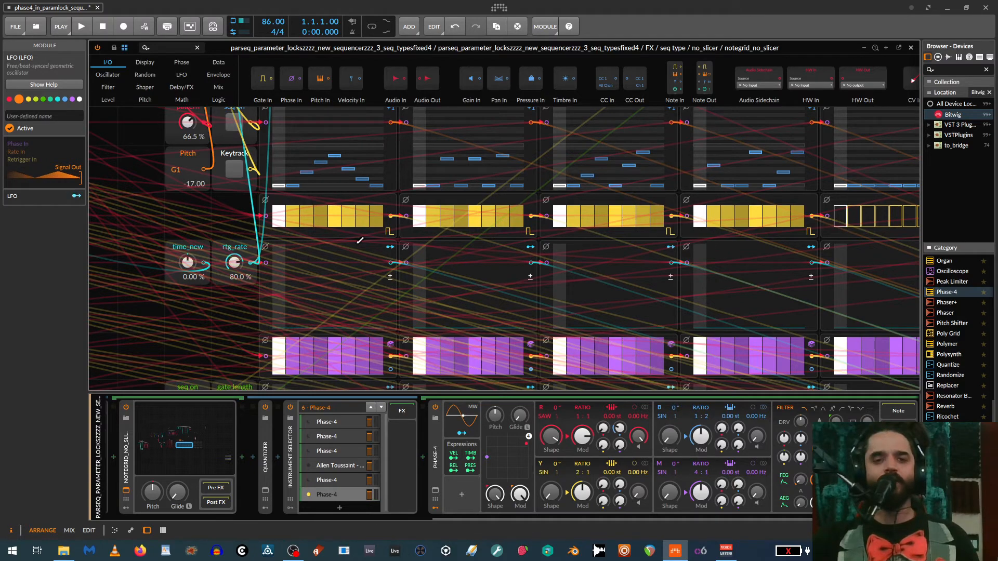
scroll(299, 277, "down", 1)
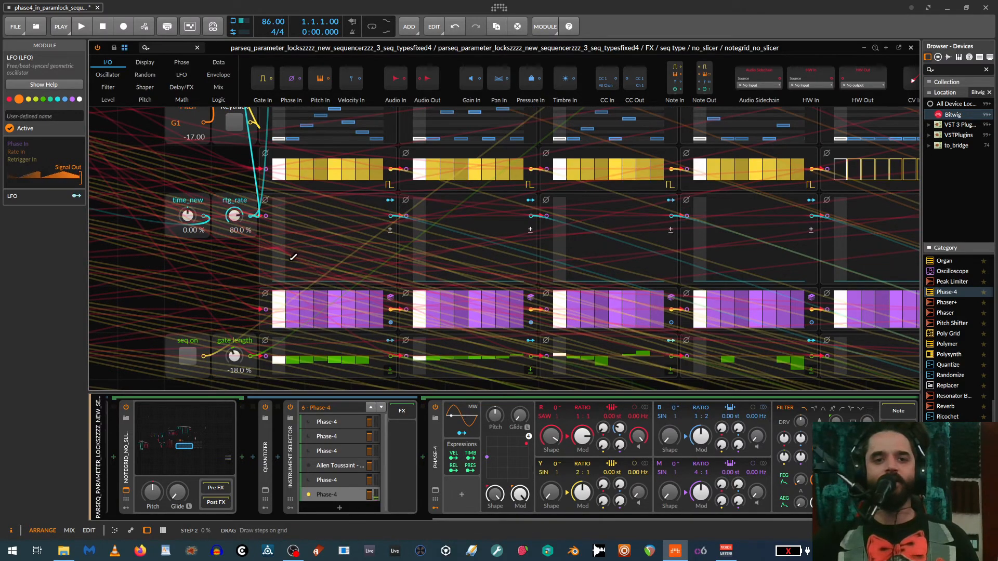
mouse_move(301, 265)
left_mouse_down()
mouse_move(349, 245)
mouse_move(363, 220)
mouse_move(366, 277)
mouse_move(311, 285)
left_mouse_up()
scroll(321, 282, "down", 2)
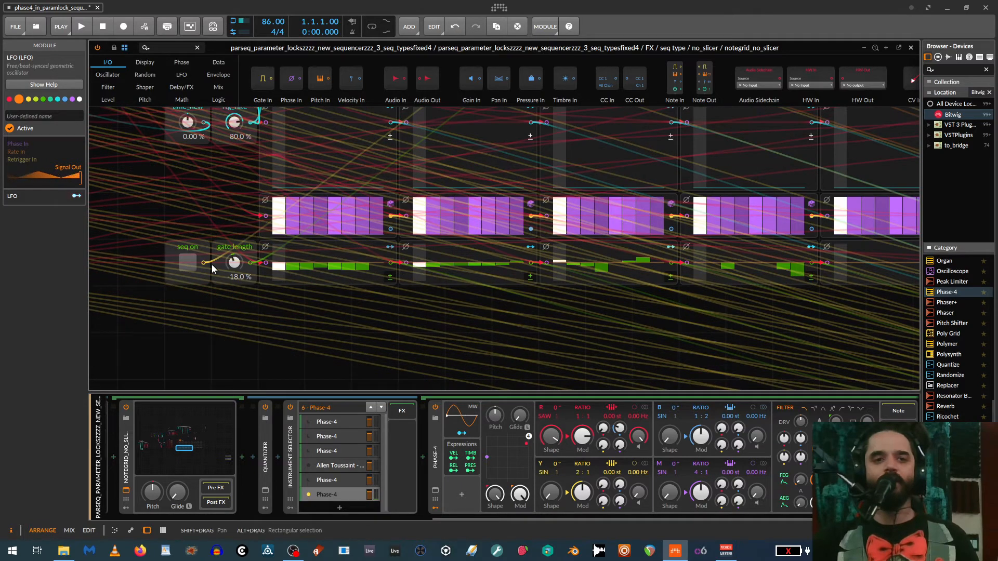
- Lower the purple steps of the first three patterns and raise them back to full height
scroll(317, 230, "up", 2)
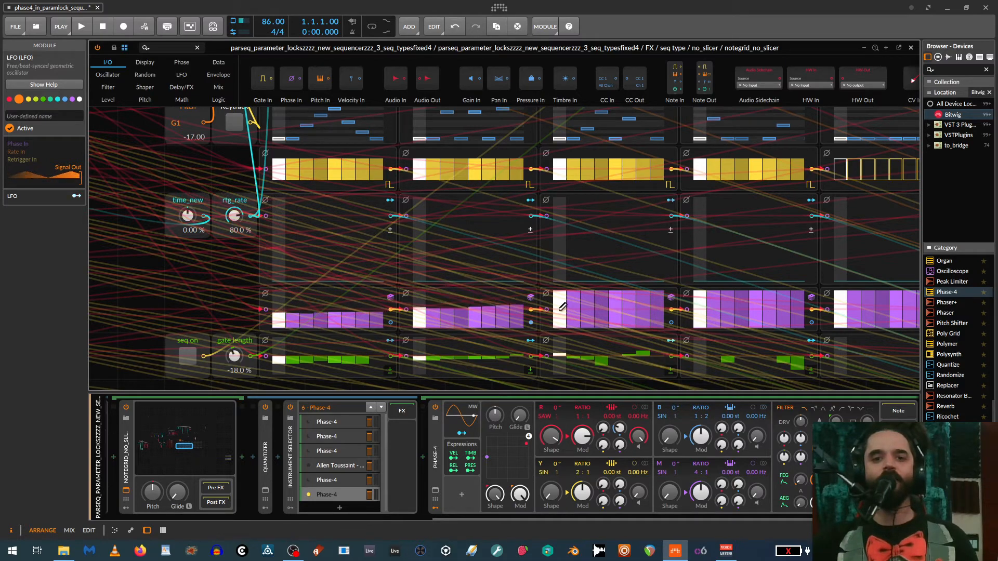
left_click_drag(562, 307, 642, 299)
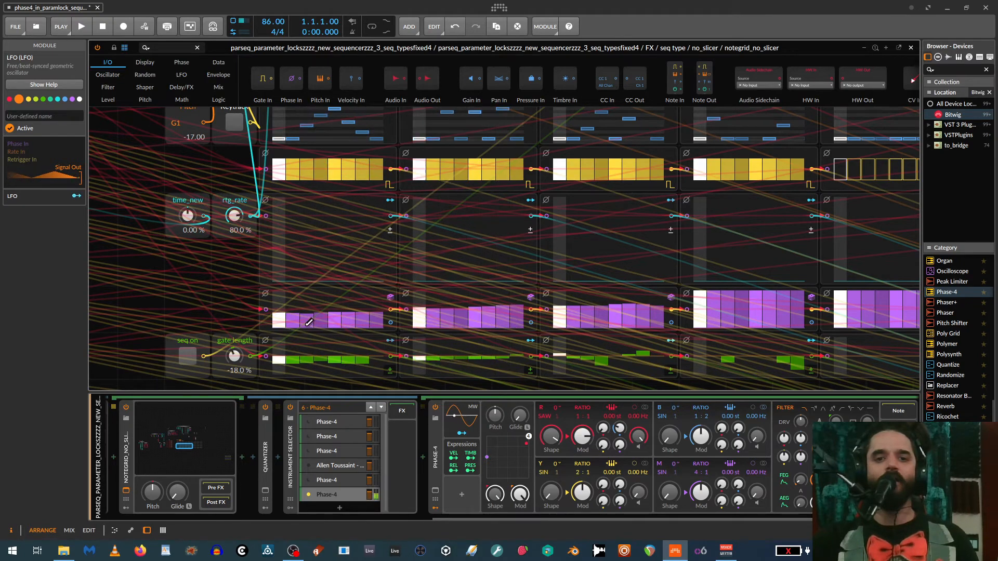
left_click_drag(285, 294, 456, 295)
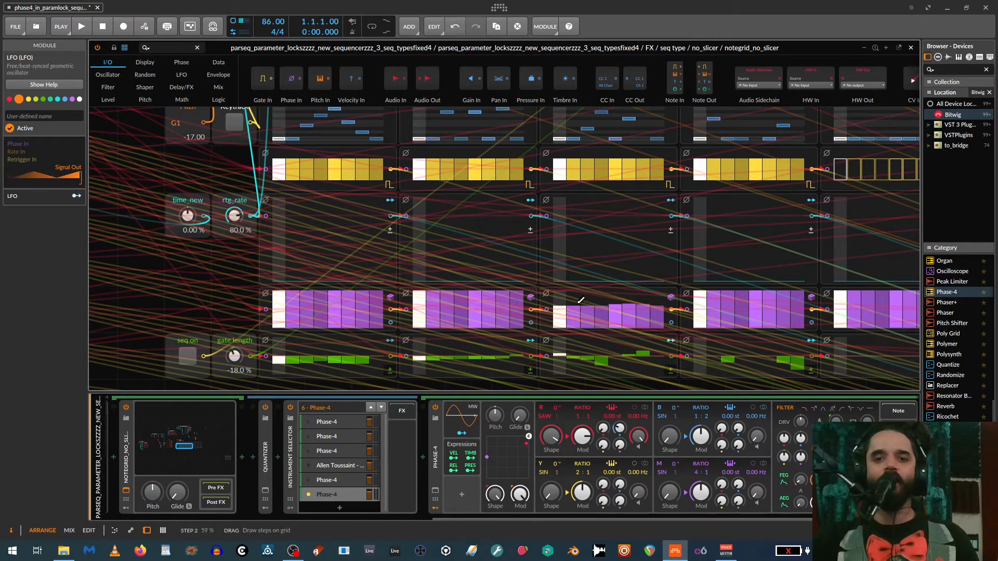
- Switch the gate length lane's seq on toggle on and back off, and set the gate length to -26 %
scroll(208, 322, "down", 2)
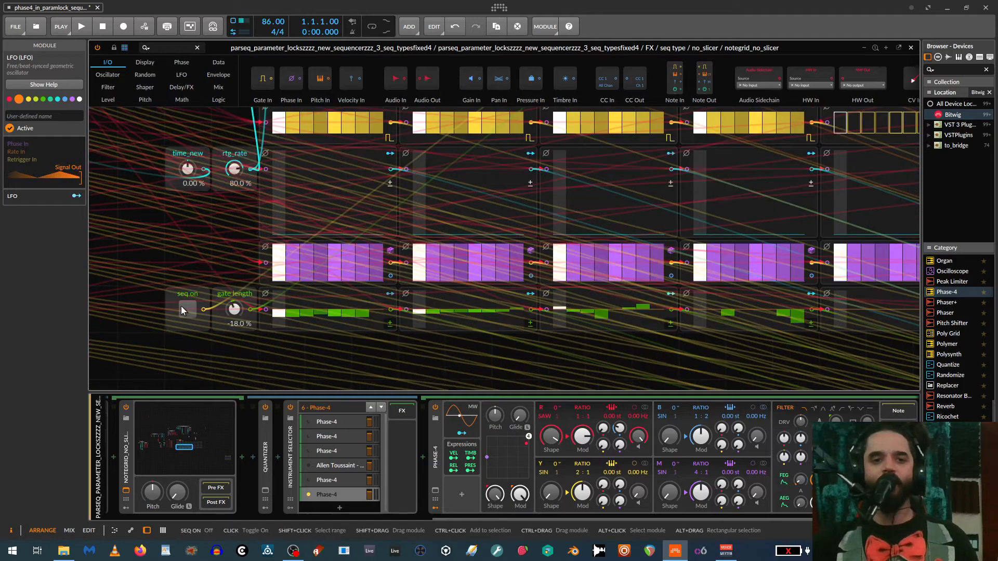
left_click(185, 309)
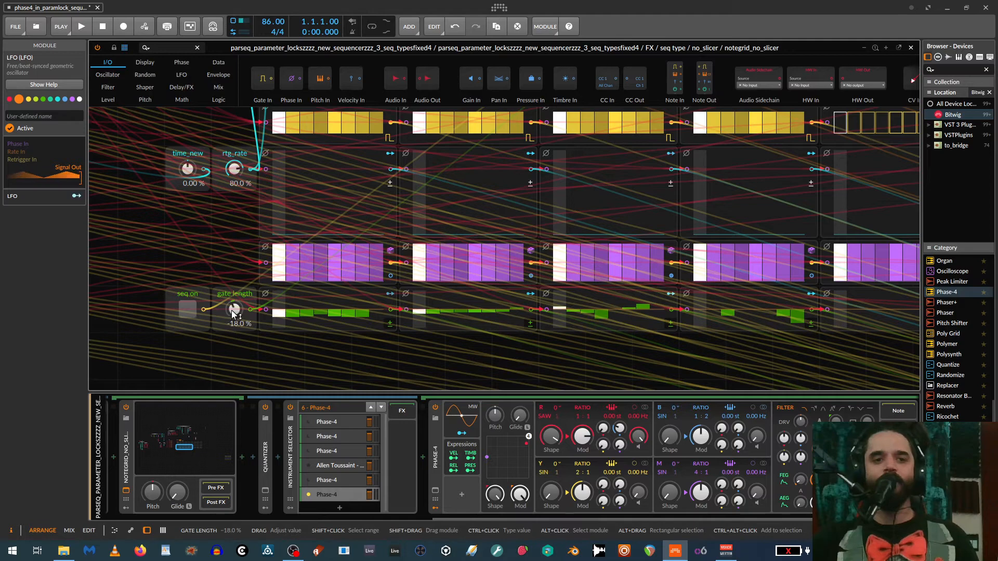
left_click_drag(232, 310, 231, 319)
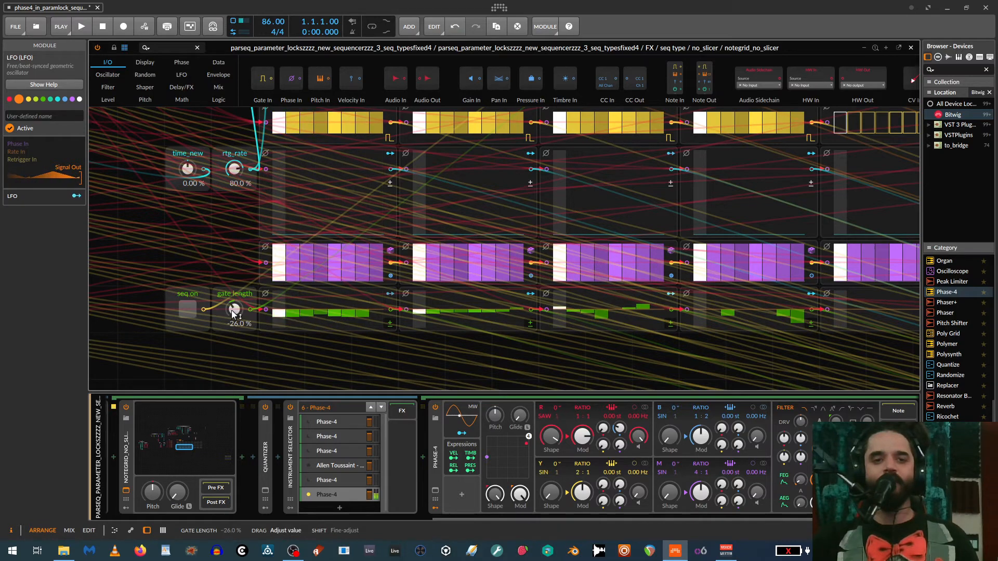
scroll(211, 282, "up", 3)
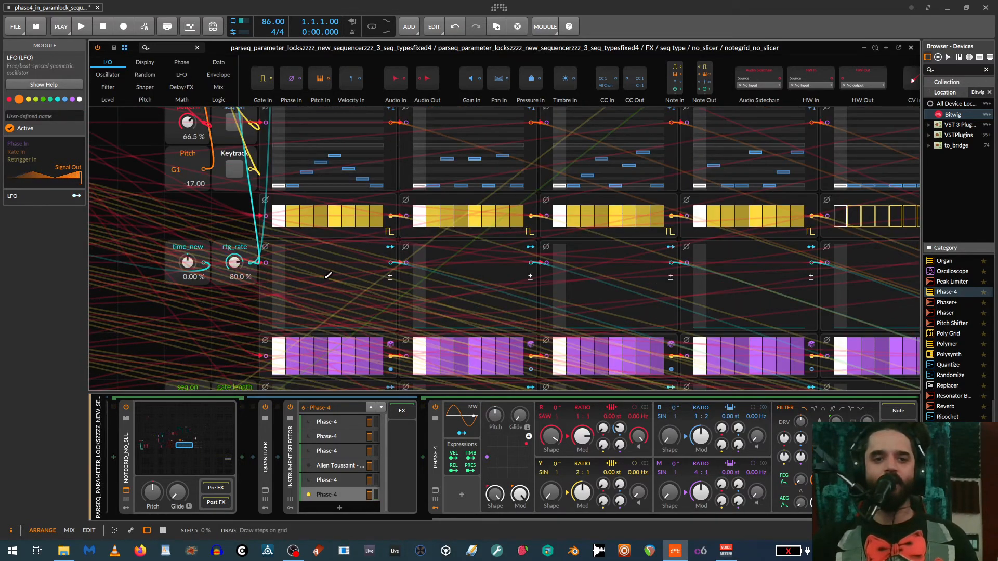
- Draw ratchet rate steps in the first three patterns, peaking in the second pattern
mouse_move(328, 276)
left_mouse_down()
mouse_move(286, 287)
mouse_move(341, 262)
mouse_move(364, 325)
mouse_move(336, 294)
left_mouse_up()
left_click_drag(443, 299, 477, 287)
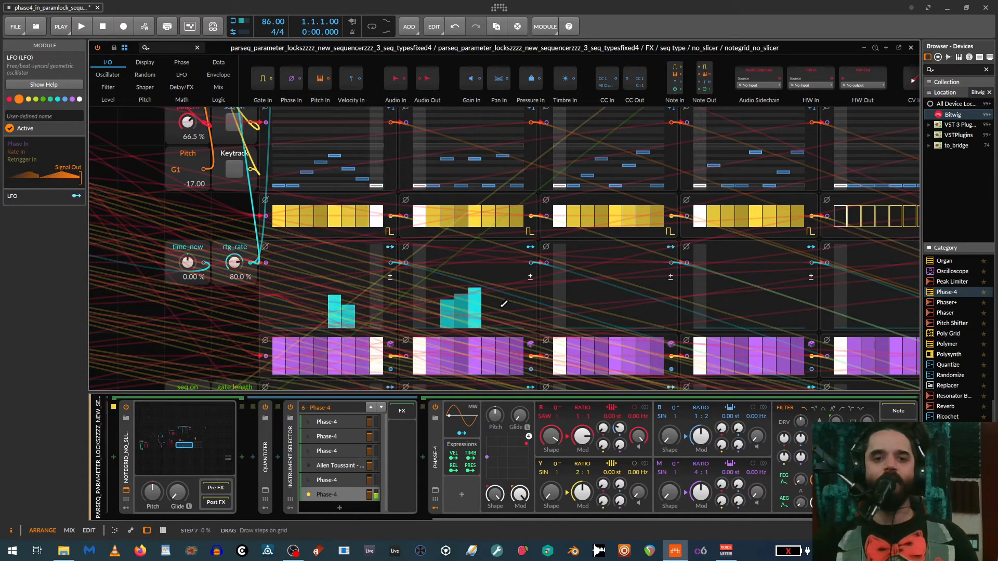
left_click_drag(585, 307, 652, 309)
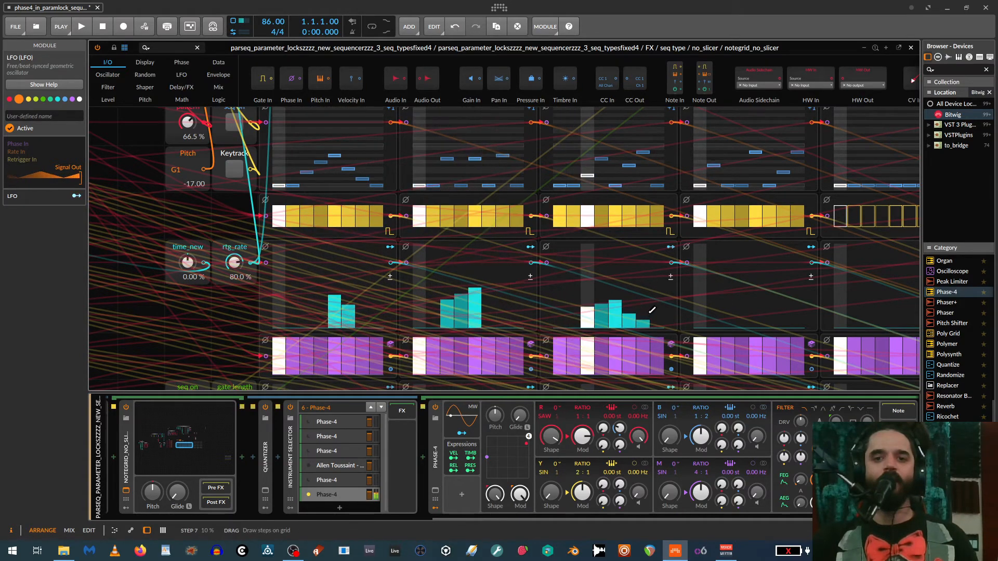
- Switch on the gate length lane's seq on toggle and lower gate length steps in the third pattern
scroll(463, 300, "down", 5)
scroll(312, 301, "up", 3)
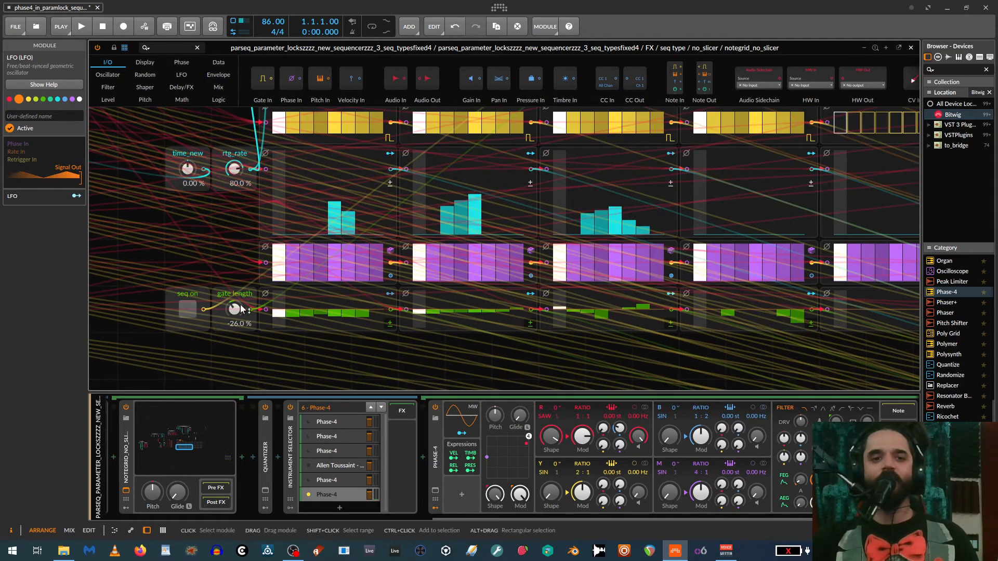
left_click(188, 309)
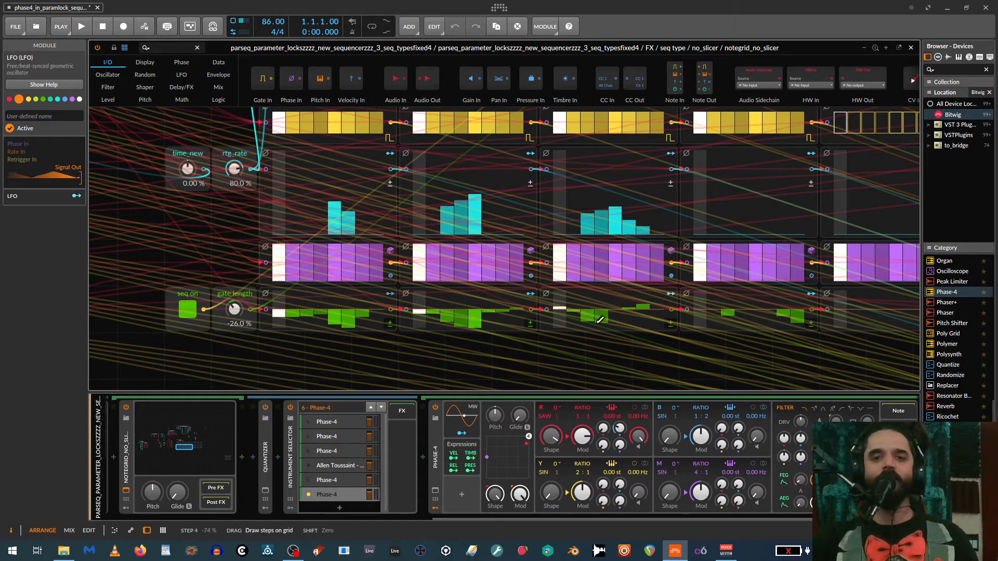
left_click_drag(624, 320, 646, 313)
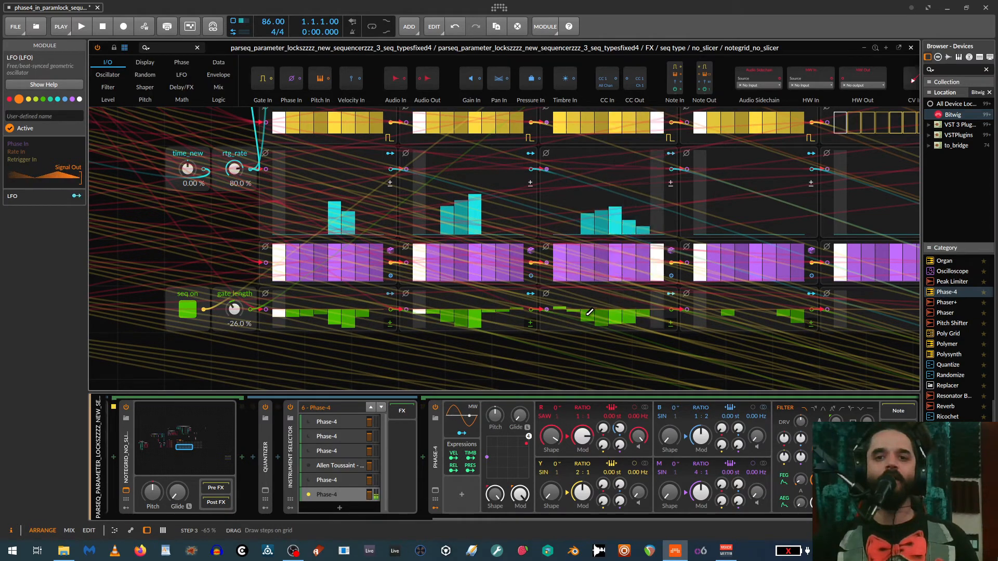
- Switch on solo in the parameter-lock sequencer device and set its step knob to 44 %
scroll(332, 347, "up", 3)
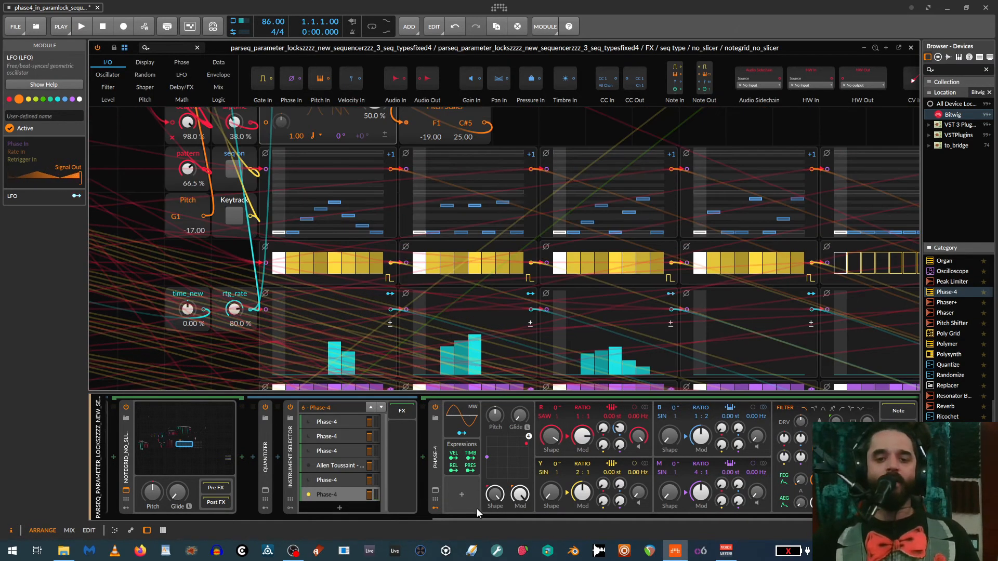
left_click_drag(475, 518, 229, 522)
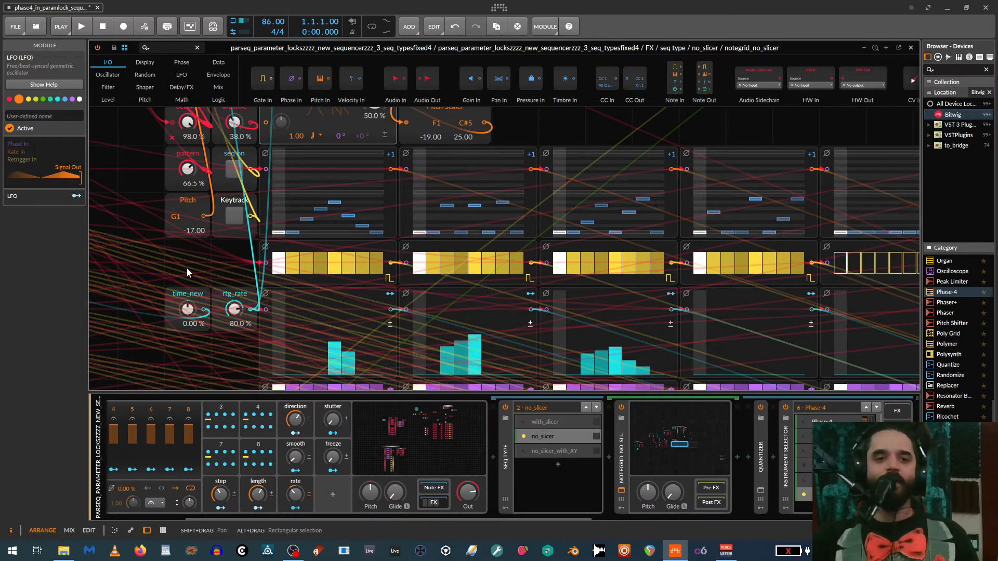
scroll(188, 269, "down", 3)
scroll(202, 276, "up", 2)
left_click_drag(364, 516, 192, 510)
scroll(281, 250, "up", 3)
scroll(280, 250, "down", 2)
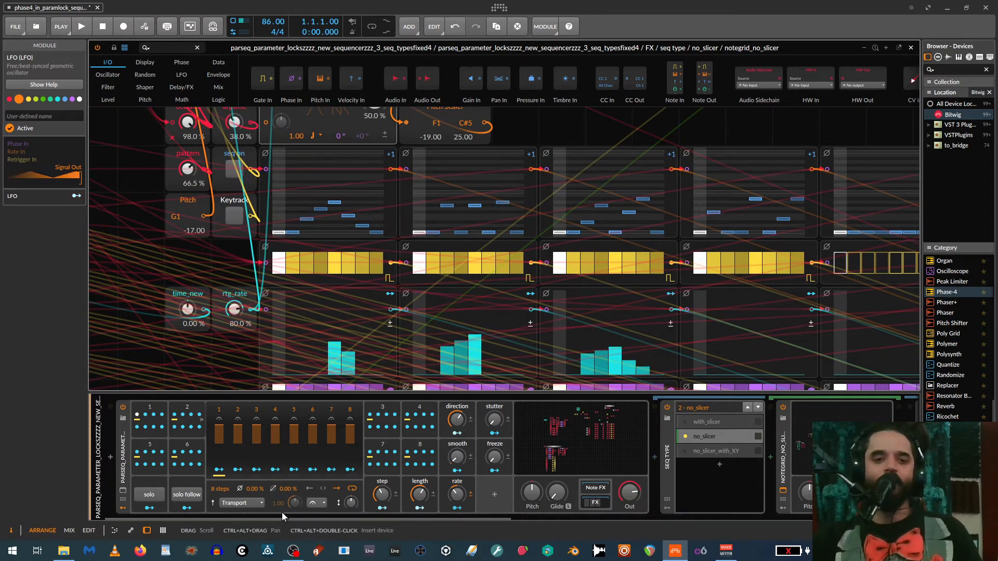
left_click(158, 494)
mouse_move(377, 495)
left_mouse_down()
mouse_move(376, 541)
mouse_move(376, 503)
left_mouse_up()
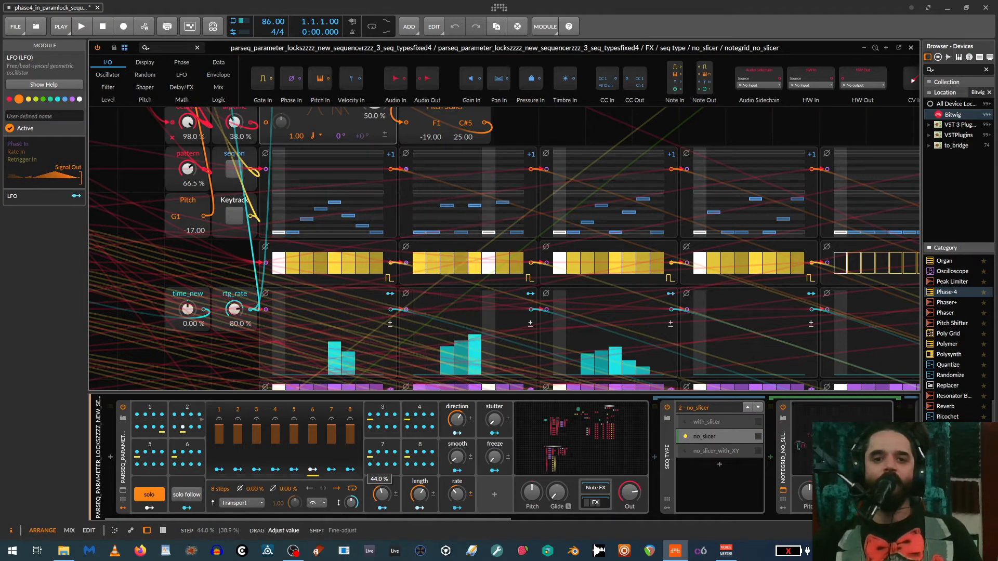
- Adjust gate length, ratchet rate and pitch on the second pattern's step 6, and switch on the pitch lane's seq on toggle
scroll(479, 305, "down", 5)
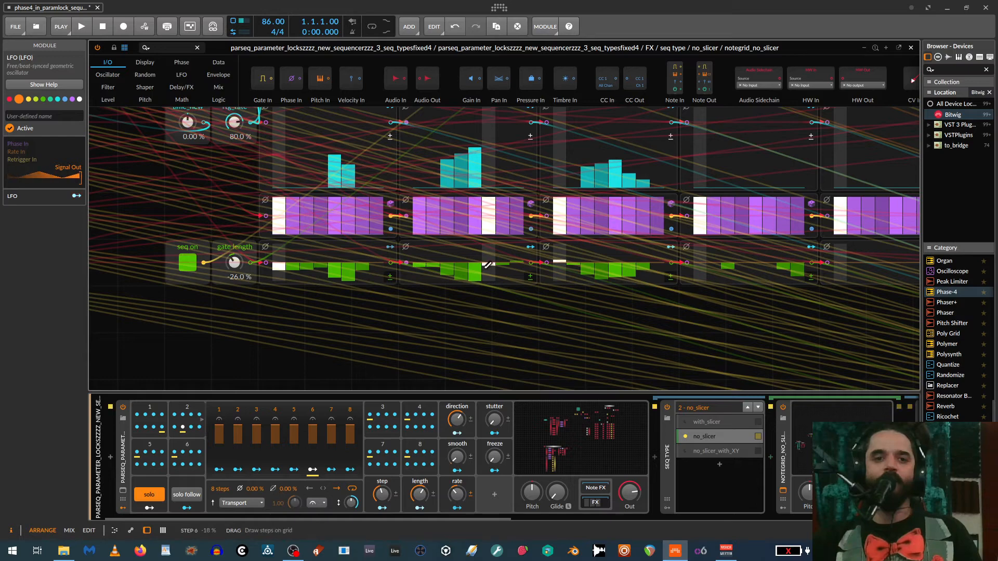
scroll(512, 259, "up", 1)
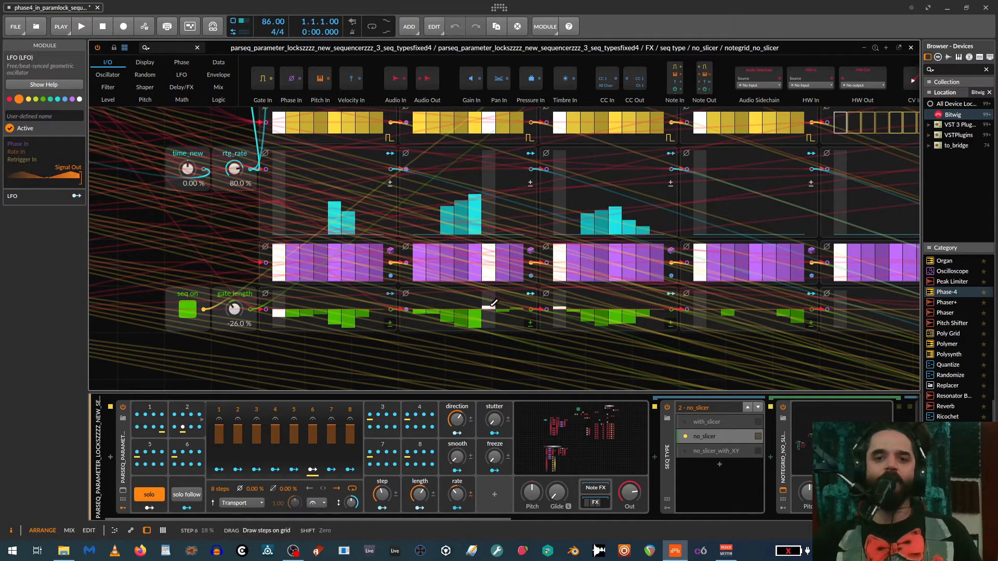
scroll(503, 226, "up", 2)
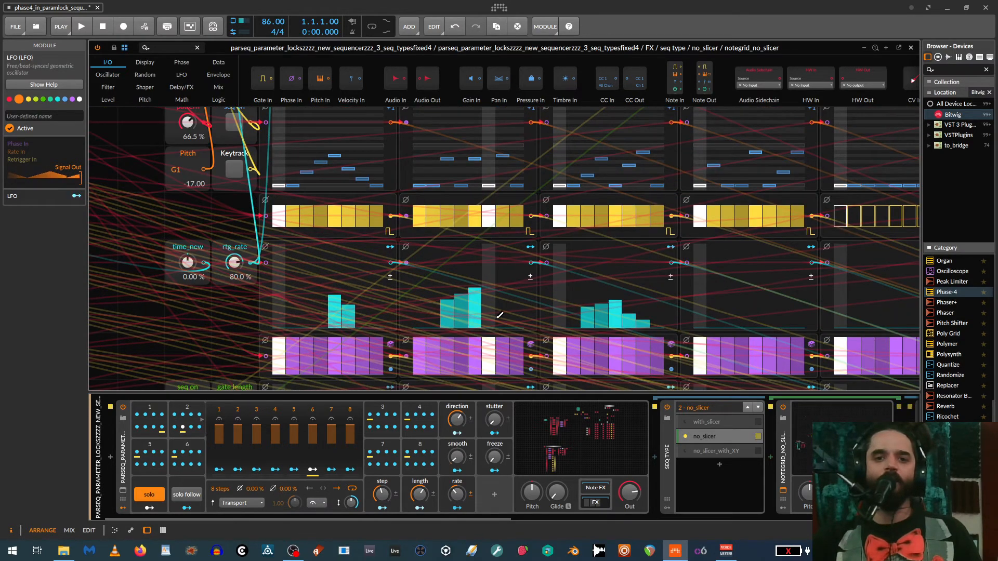
scroll(495, 321, "down", 2)
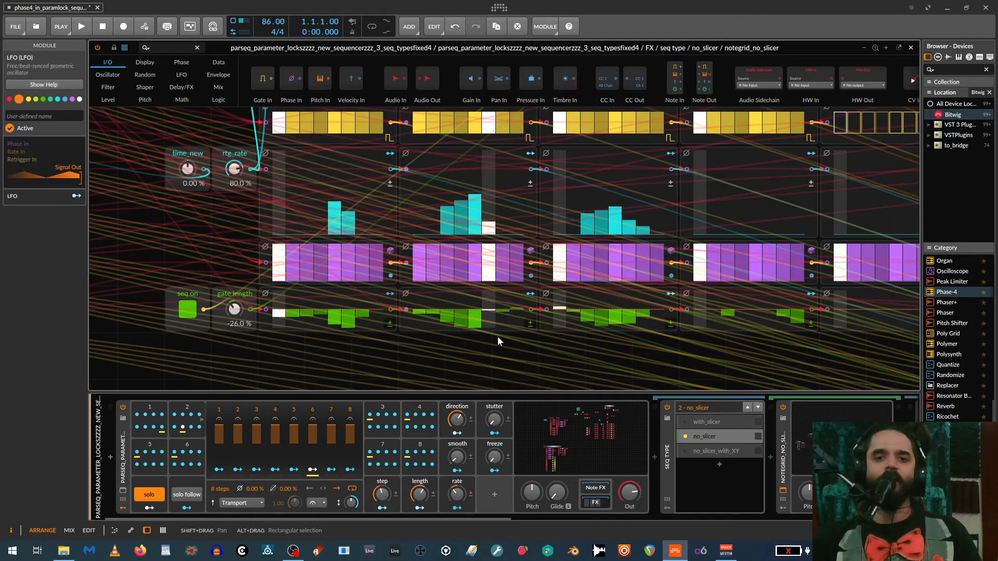
left_click_drag(491, 232, 493, 222)
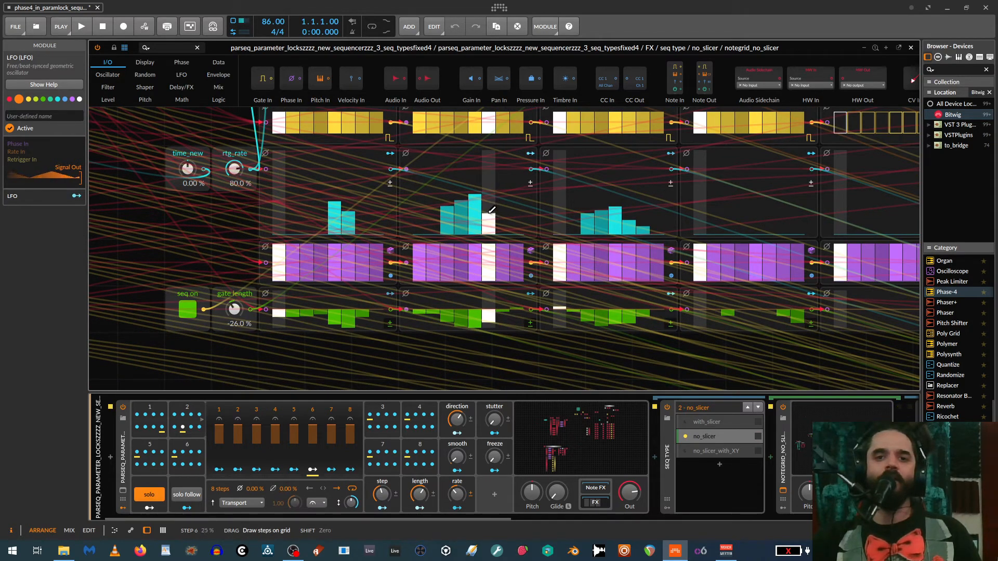
left_click_drag(492, 209, 491, 209)
scroll(499, 218, "up", 3)
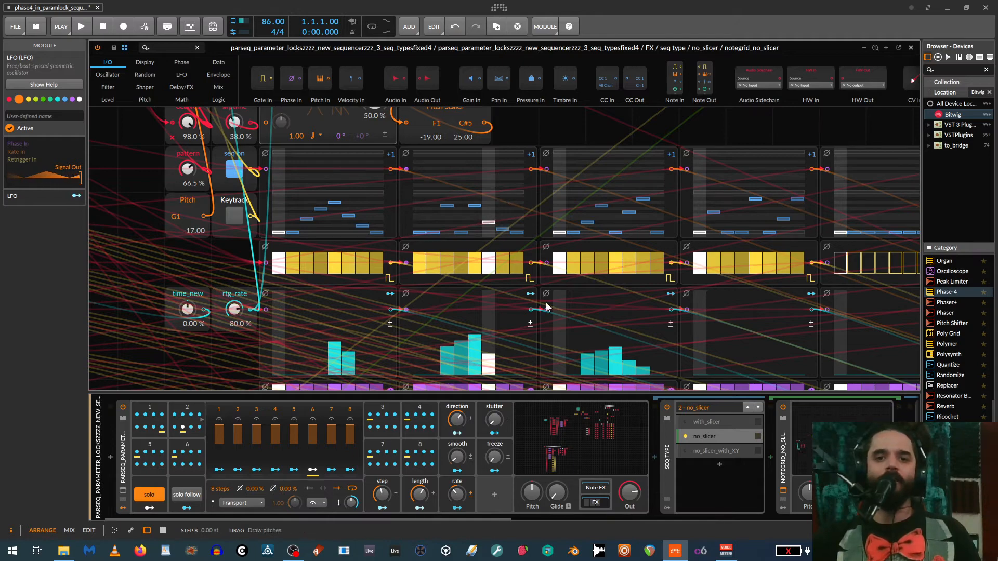
scroll(480, 285, "down", 3)
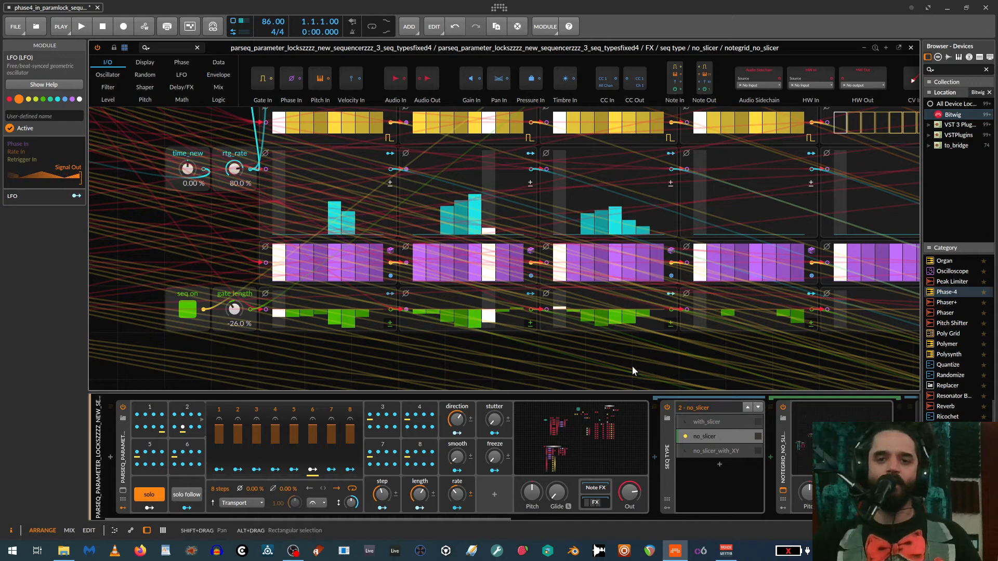
- Map step 6 of parameter sequence 2 to Phase-4's R Shape, Y Shape and one of the R oscillator's modulation amounts
left_click_drag(724, 363, 347, 212)
left_click_drag(435, 290, 691, 365)
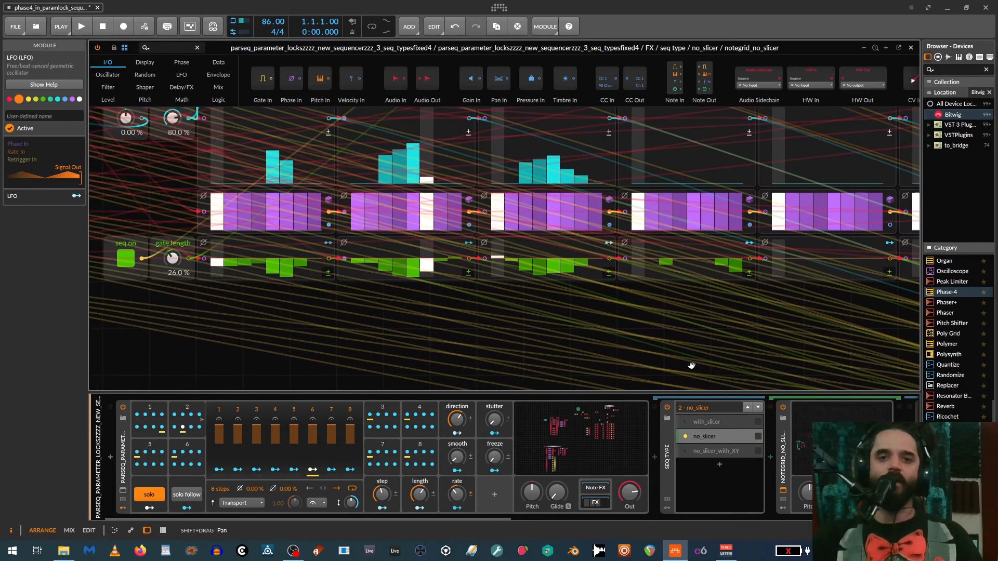
left_click(187, 410)
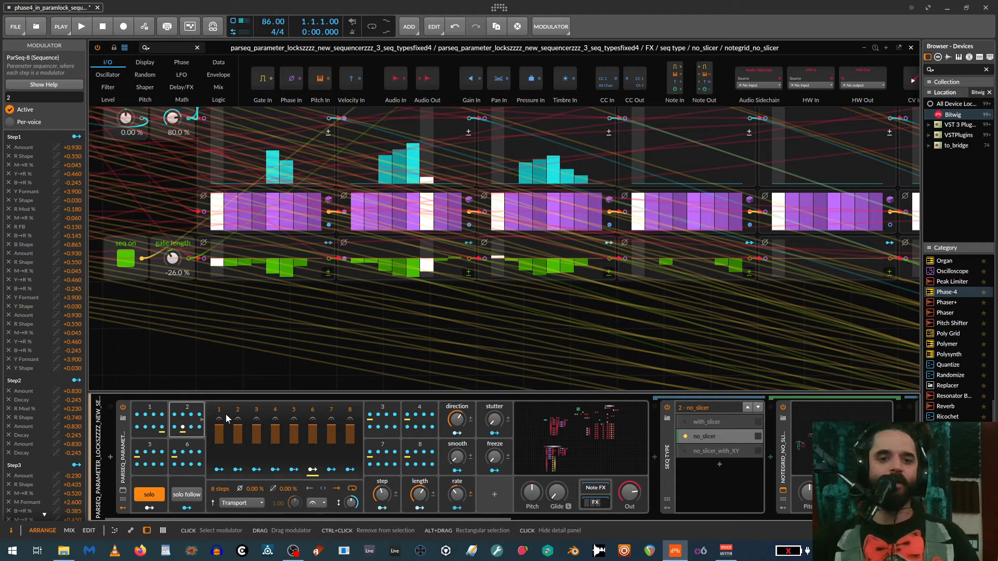
left_click(185, 411)
left_click(185, 410)
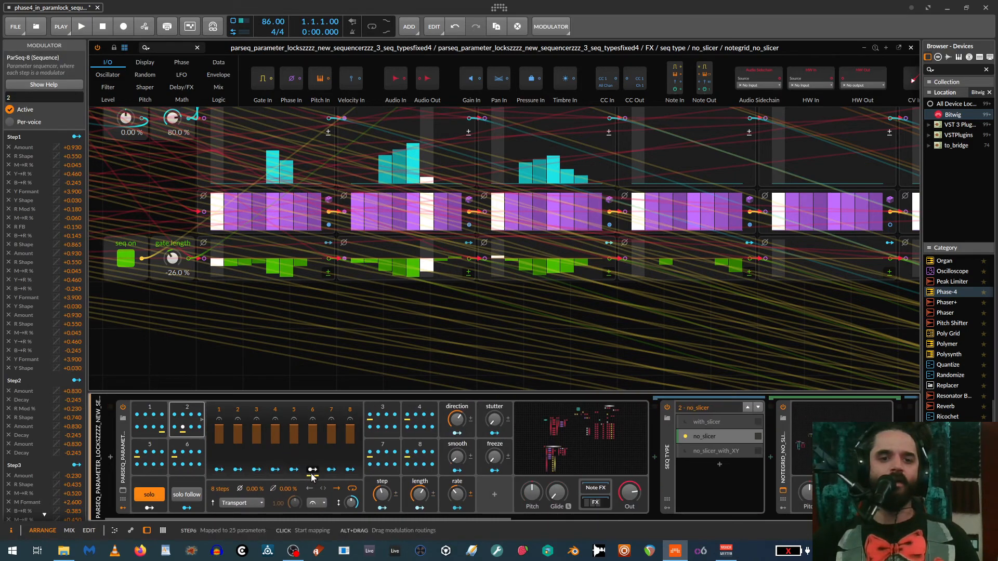
left_click_drag(322, 517, 665, 507)
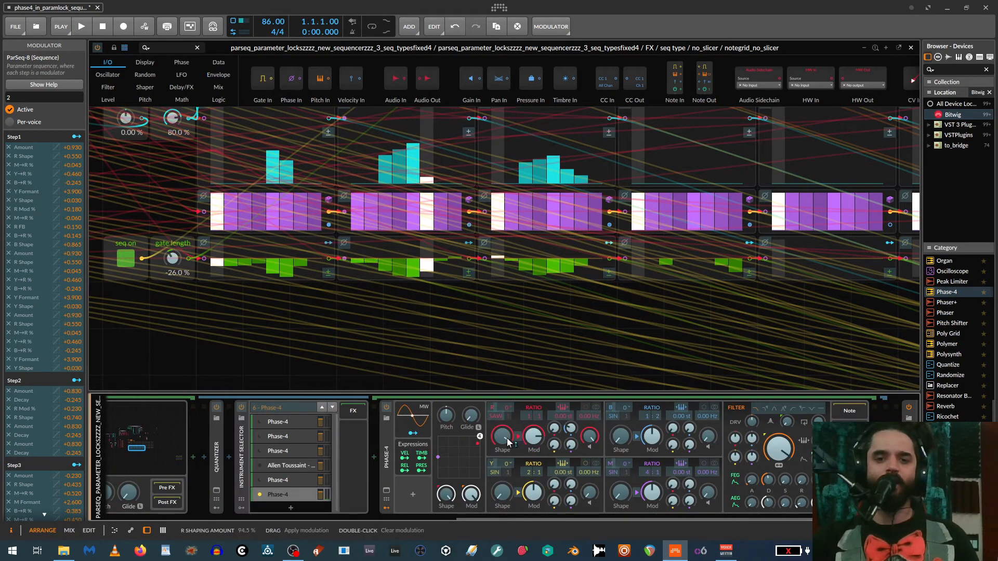
left_click_drag(503, 441, 555, 419)
left_click_drag(504, 498, 504, 478)
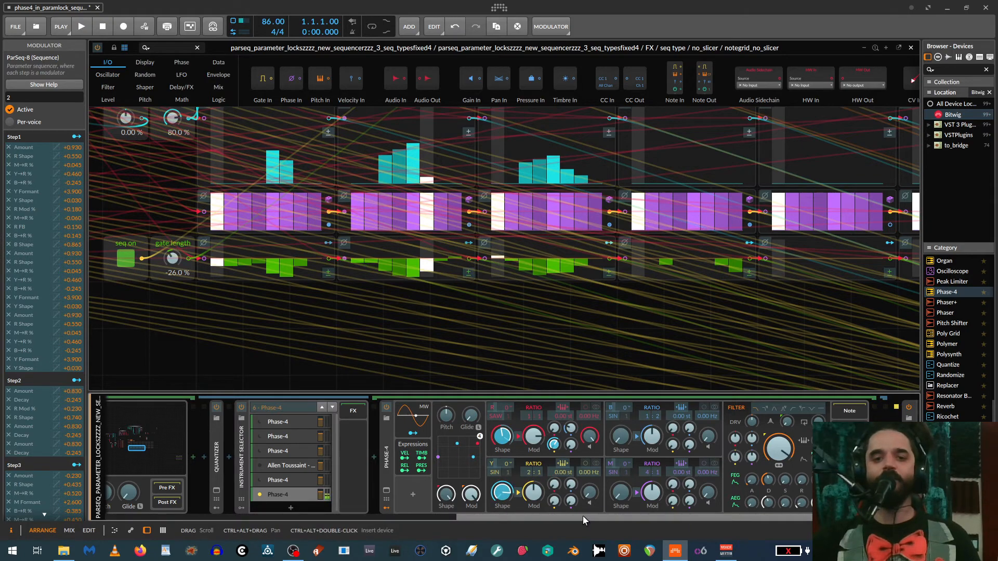
- Switch off solo and redraw the ratchet rate steps of the first three patterns at low heights
left_click_drag(582, 516, 217, 518)
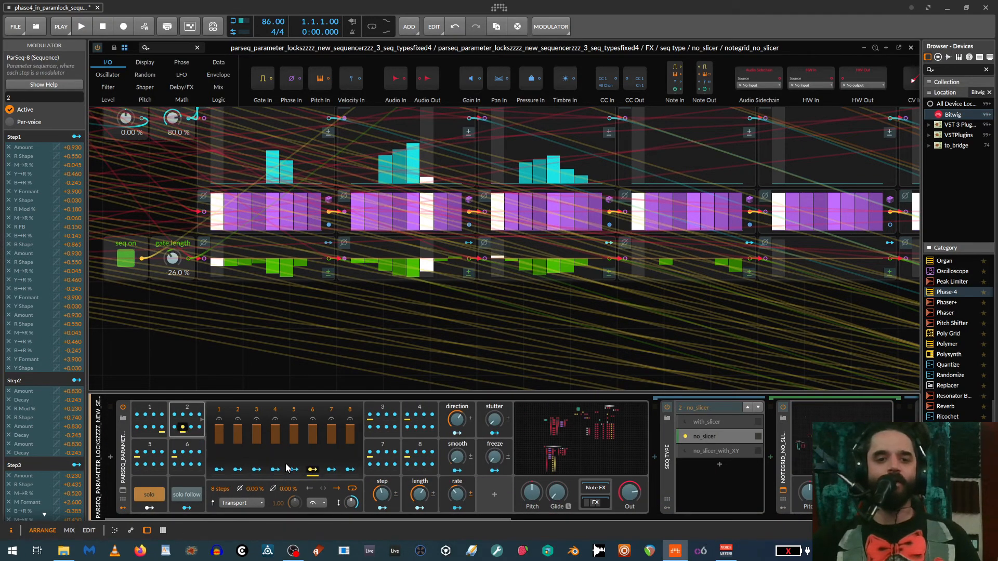
left_click(164, 492)
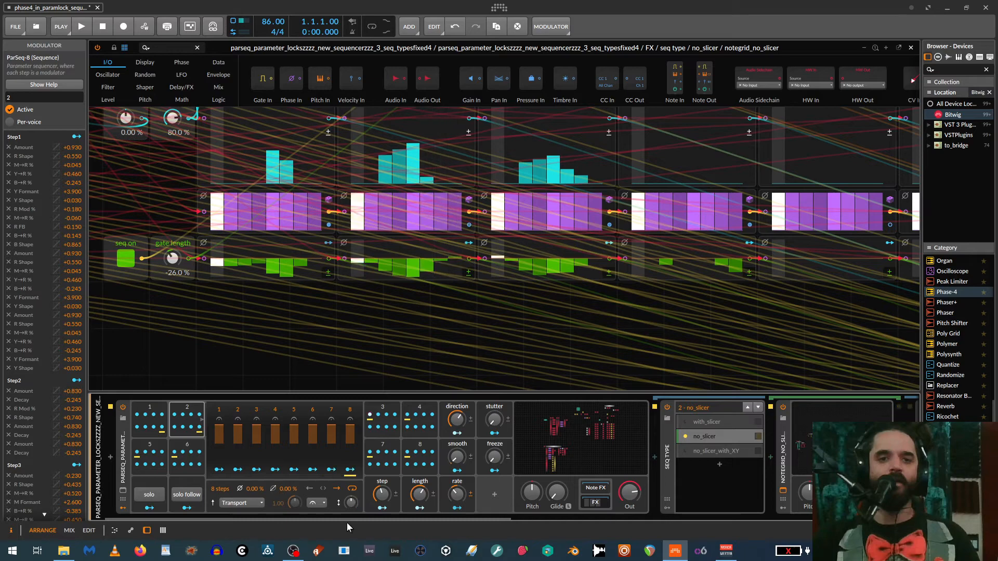
left_click_drag(384, 171, 421, 166)
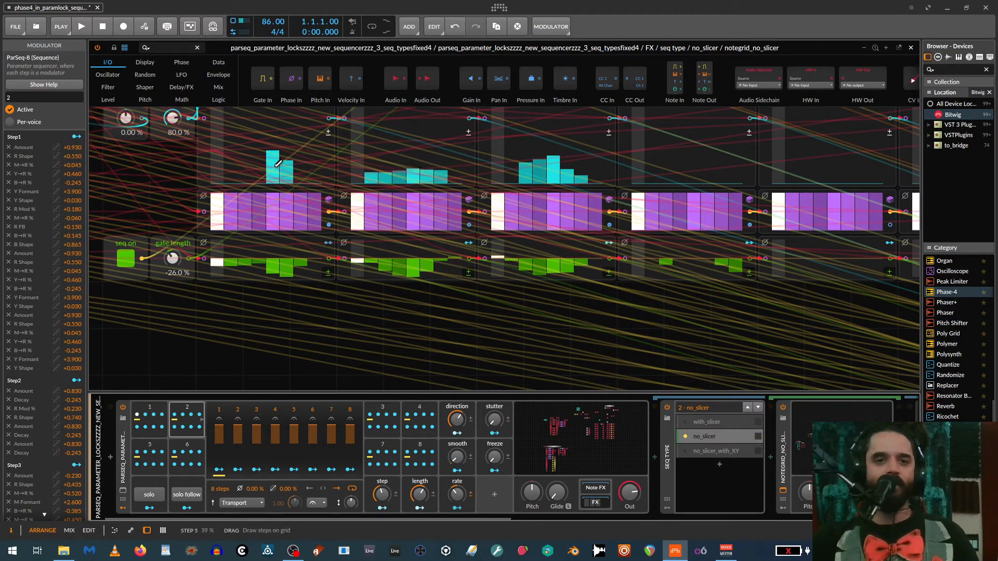
left_click_drag(274, 175, 289, 177)
left_click_drag(510, 171, 576, 173)
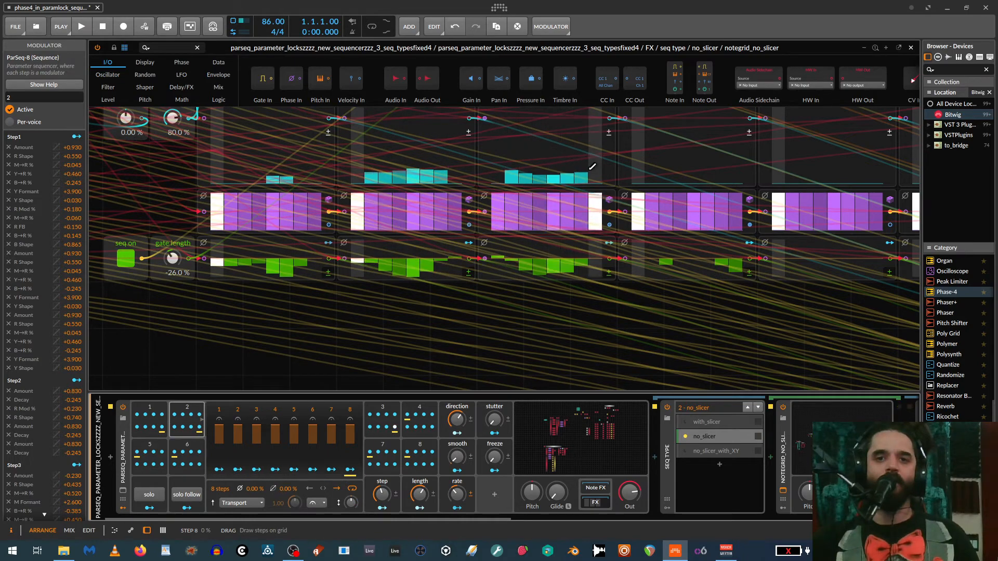
- Set no_slicer_with_XY as the active layer of the seq type selector
scroll(592, 166, "up", 5)
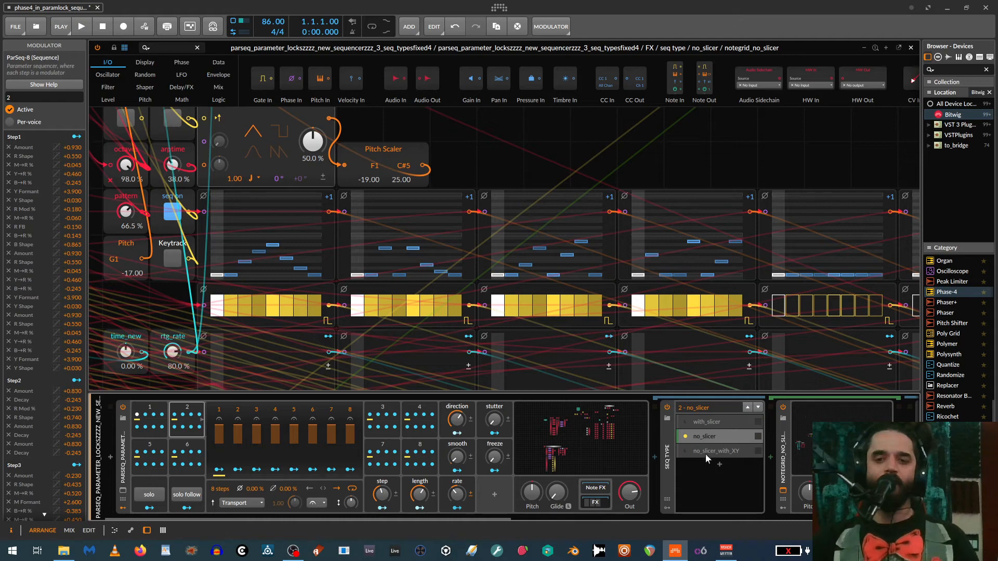
left_click(706, 438)
left_click(691, 450)
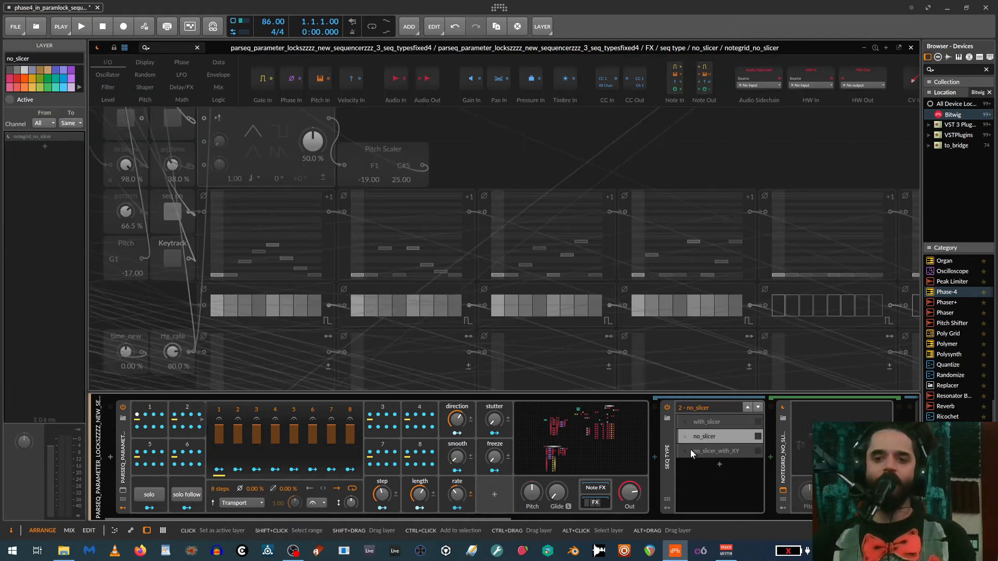
left_click(683, 450)
left_click(682, 450)
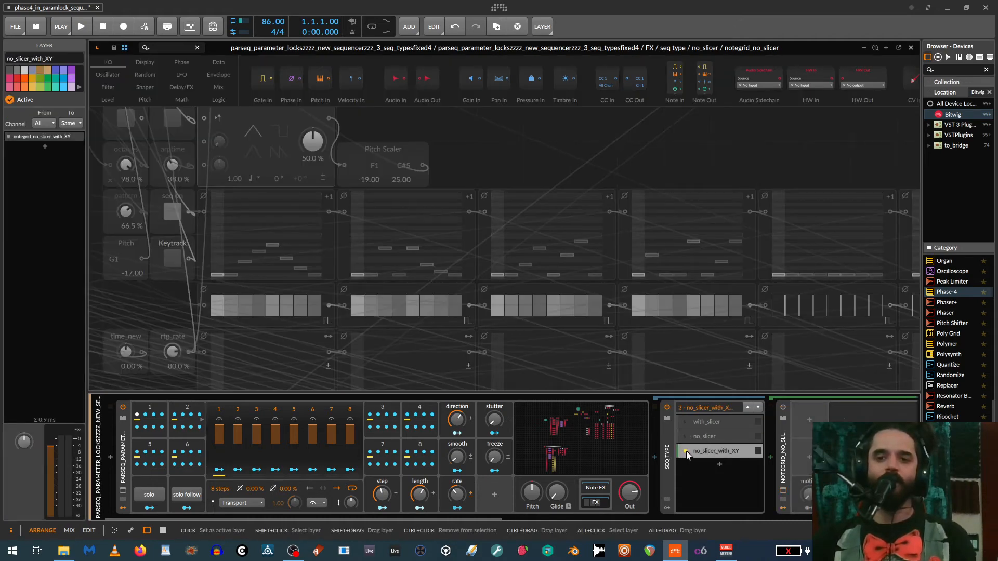
double_click(787, 454)
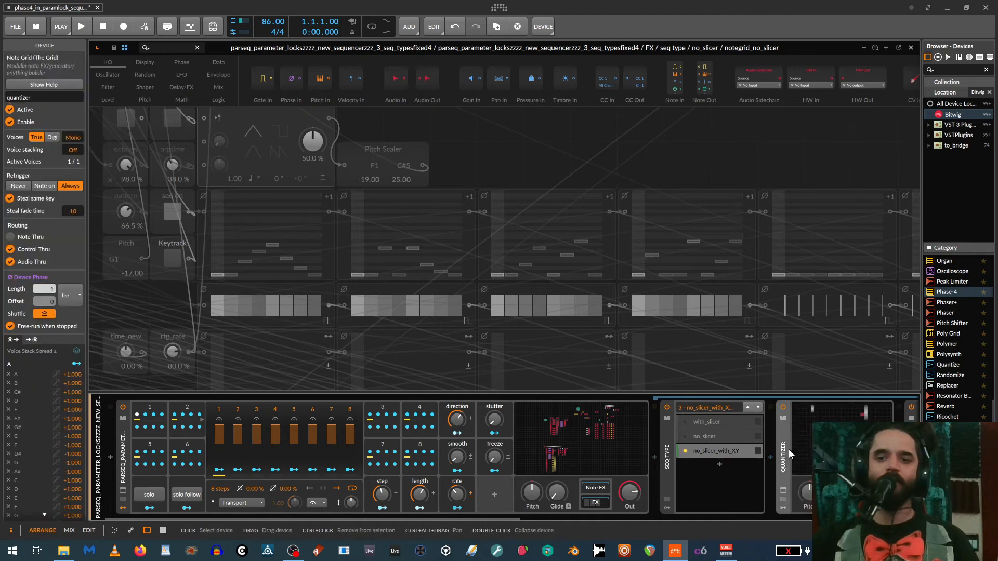
left_click(703, 452)
double_click(784, 457)
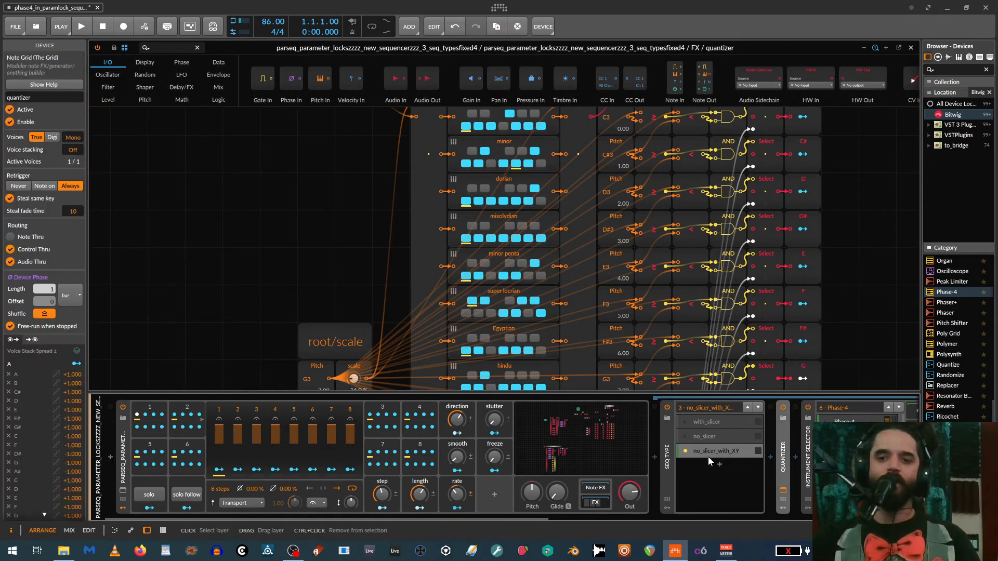
- Switch on the note grid device in the no_slicer_with_XY layer and open its grid
left_click(708, 453)
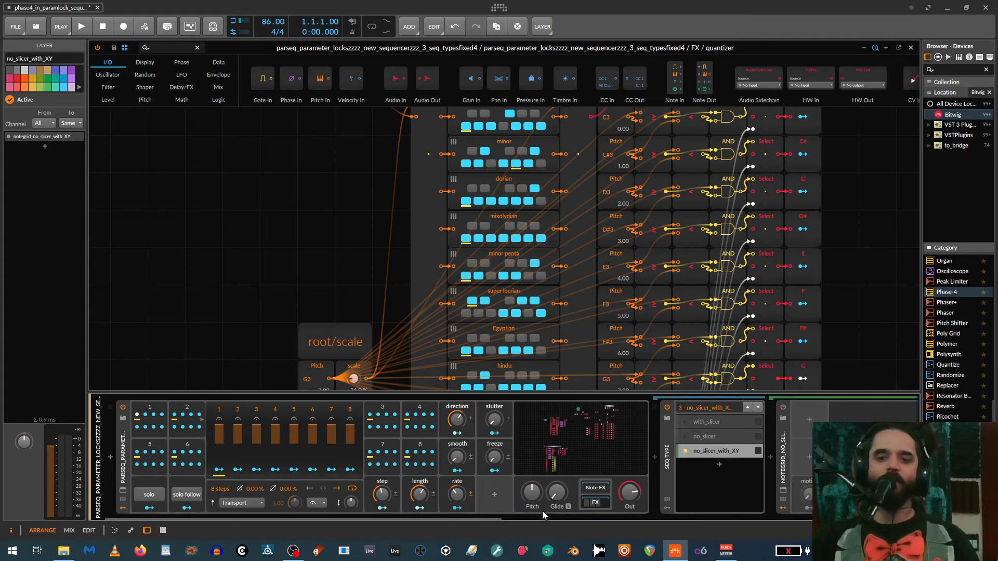
left_click_drag(490, 518, 687, 529)
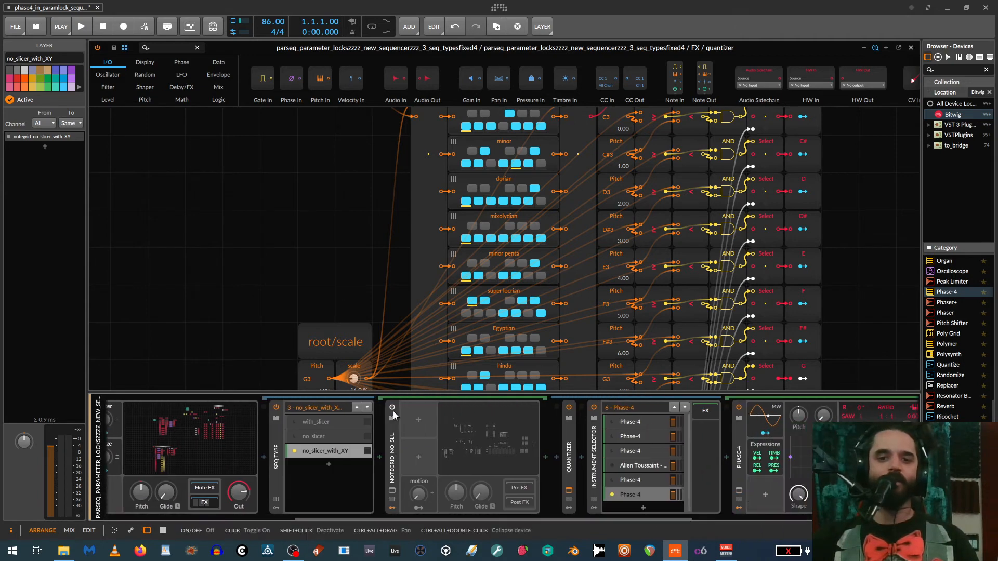
left_click(392, 408)
left_click(392, 446)
left_click(488, 438)
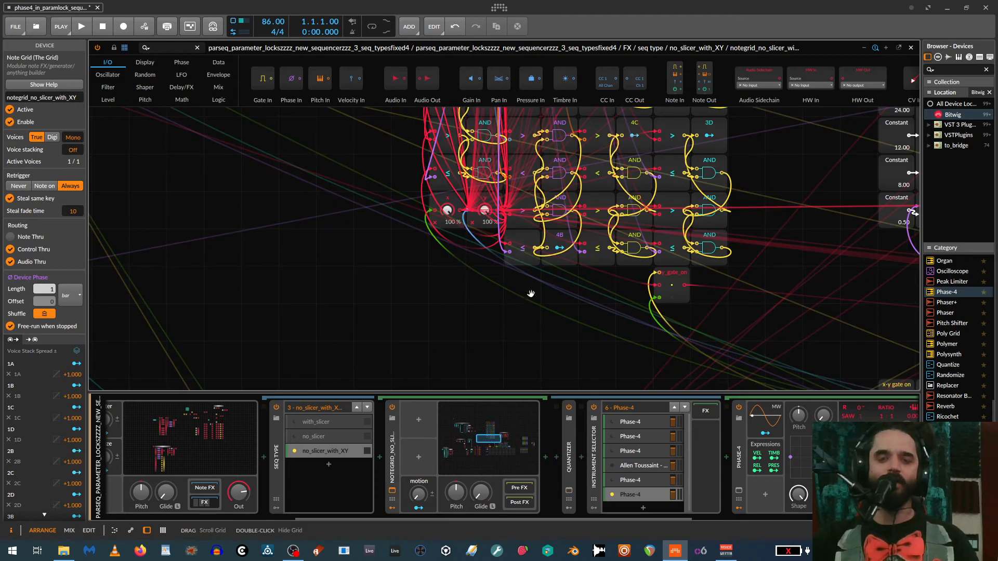
- Switch on the x-y gate in the XY sequencer section of the no_slicer_with_XY grid
left_click_drag(491, 303, 335, 418)
left_click_drag(374, 381, 338, 398)
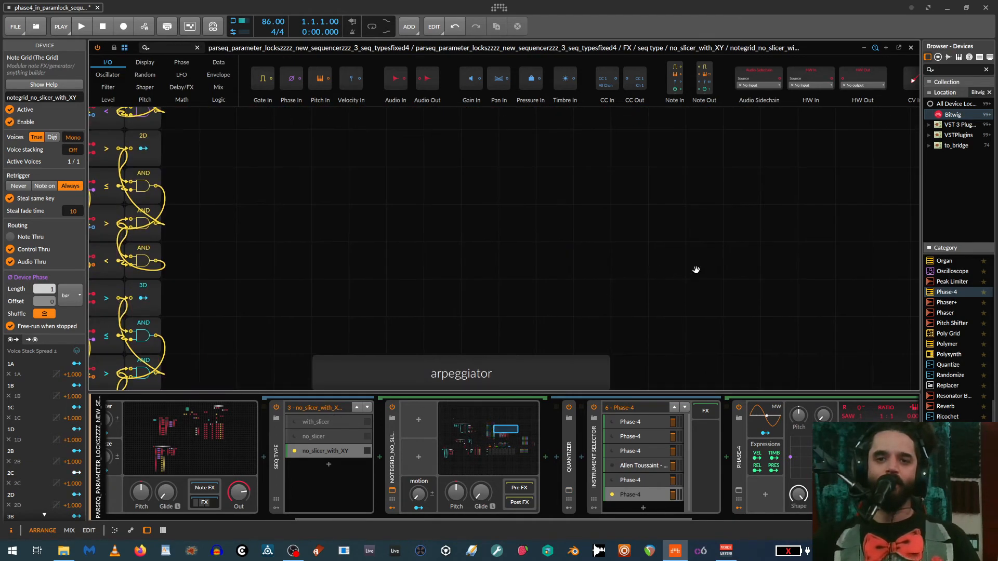
left_click_drag(695, 270, 458, 88)
left_click_drag(718, 324, 290, 107)
scroll(512, 272, "down", 1)
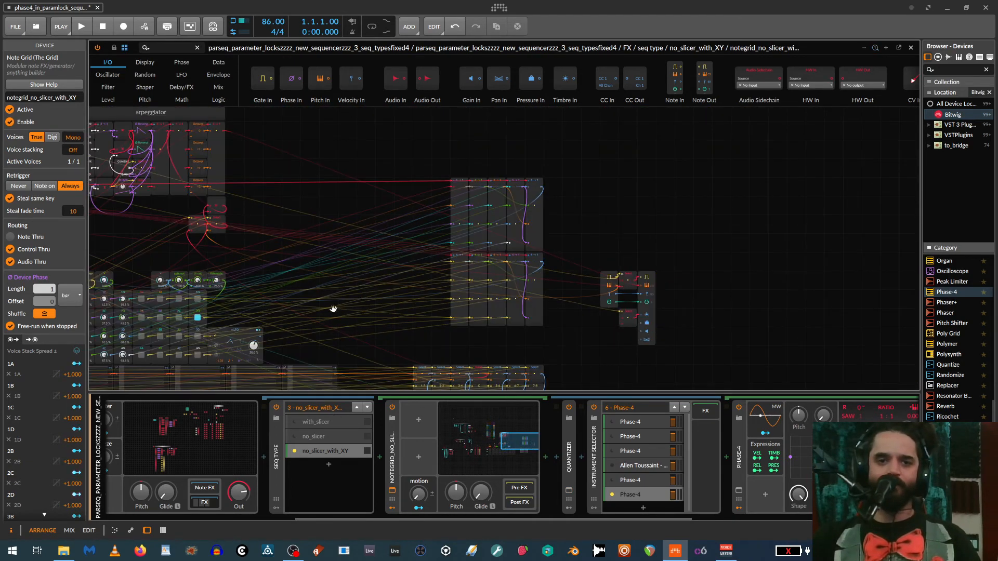
left_click_drag(297, 321, 740, 218)
scroll(699, 283, "up", 1)
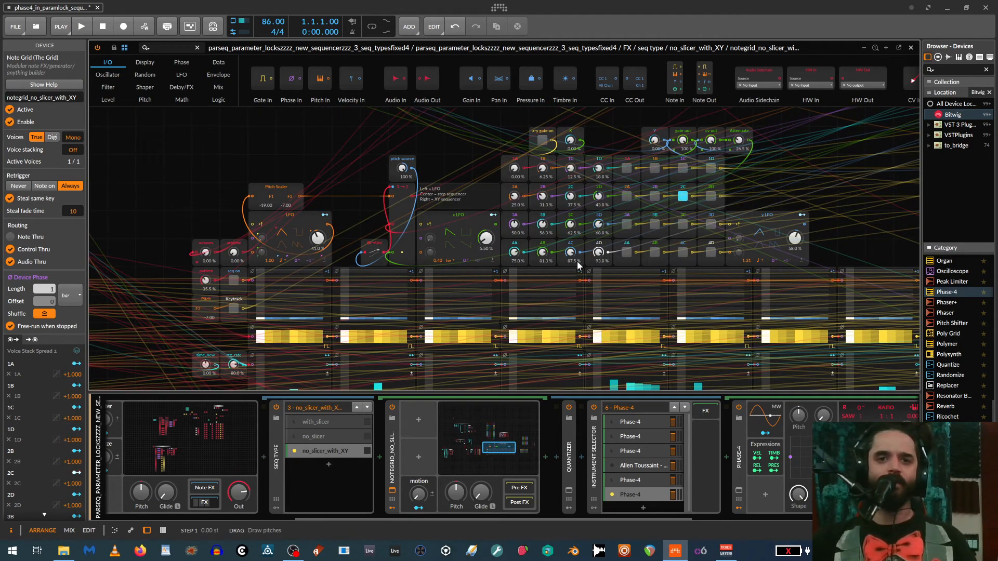
scroll(519, 265, "up", 1)
scroll(583, 265, "up", 3)
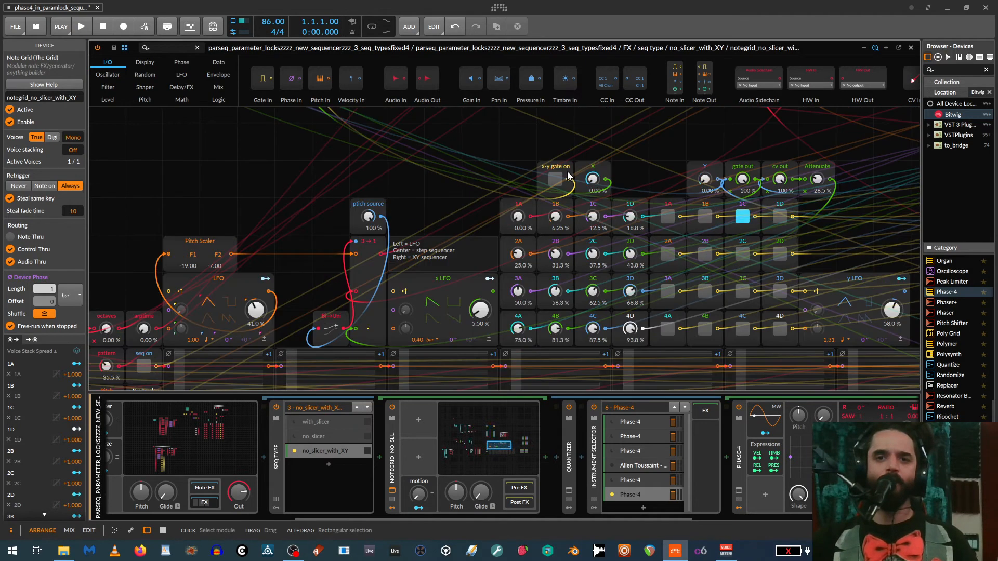
left_click(555, 179)
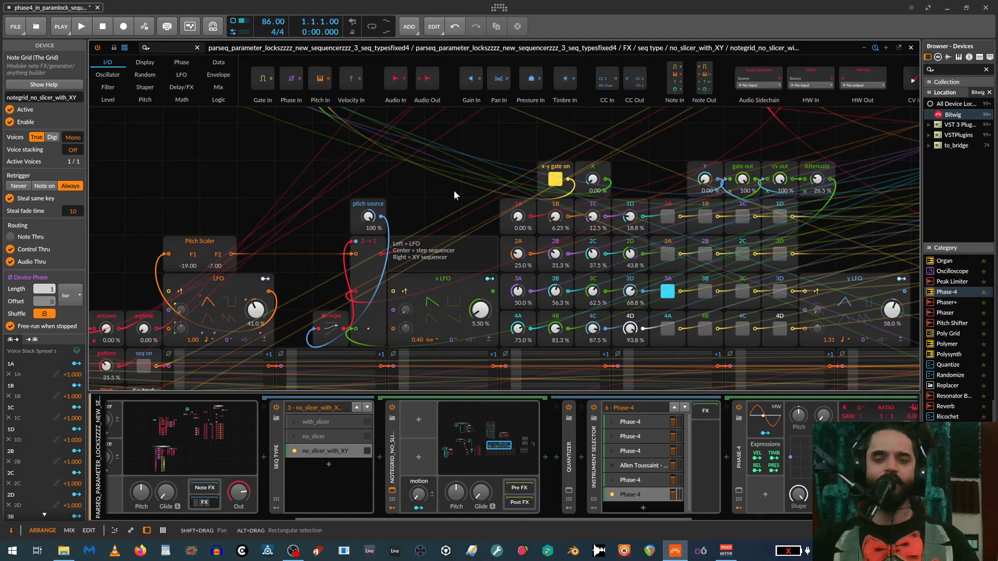
- Set the pitch source to 100 % for the XY sequencer and shorten the AEG decay of Phase-4
left_click_drag(454, 190, 502, 152)
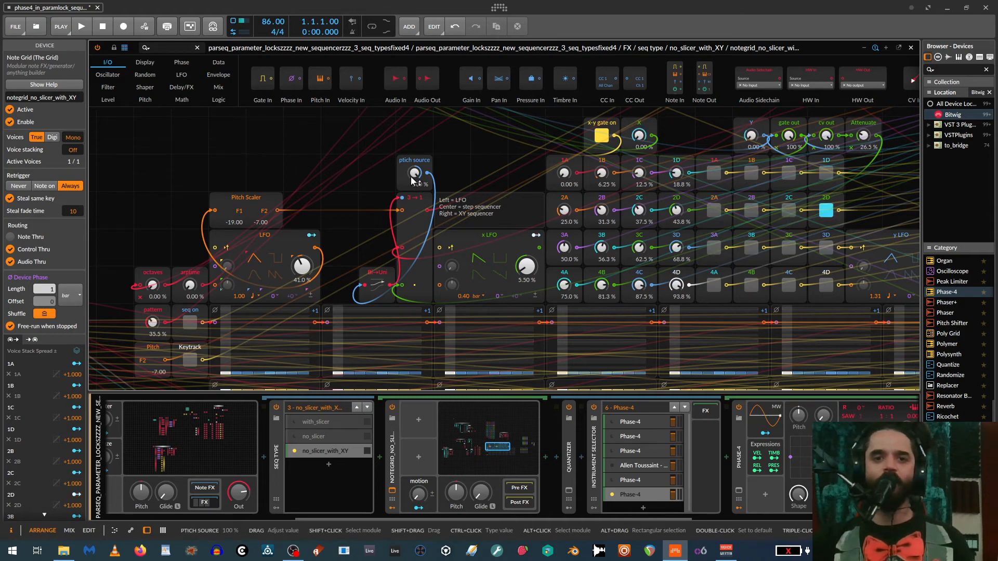
left_click_drag(413, 180, 415, 133)
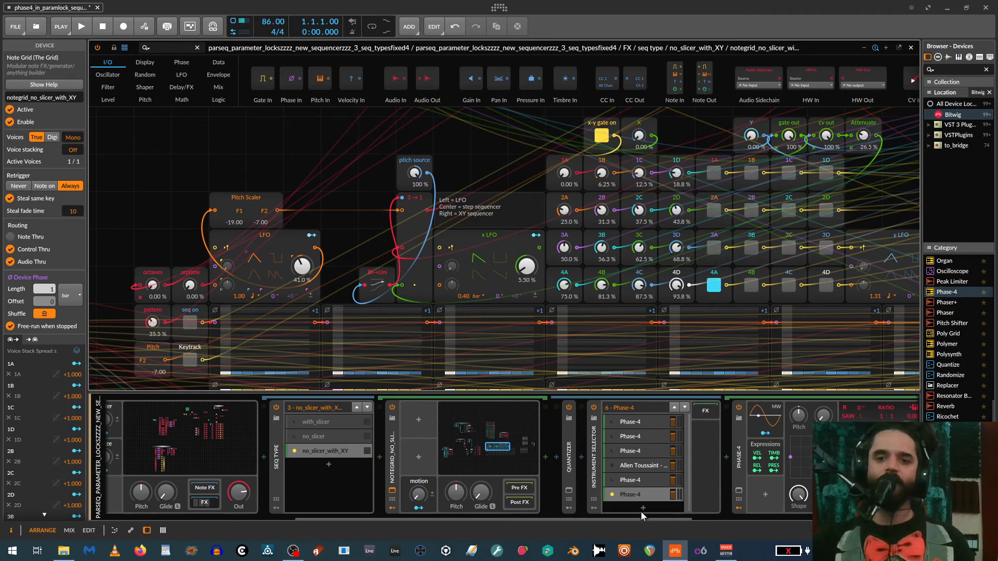
scroll(643, 517, "right", 5)
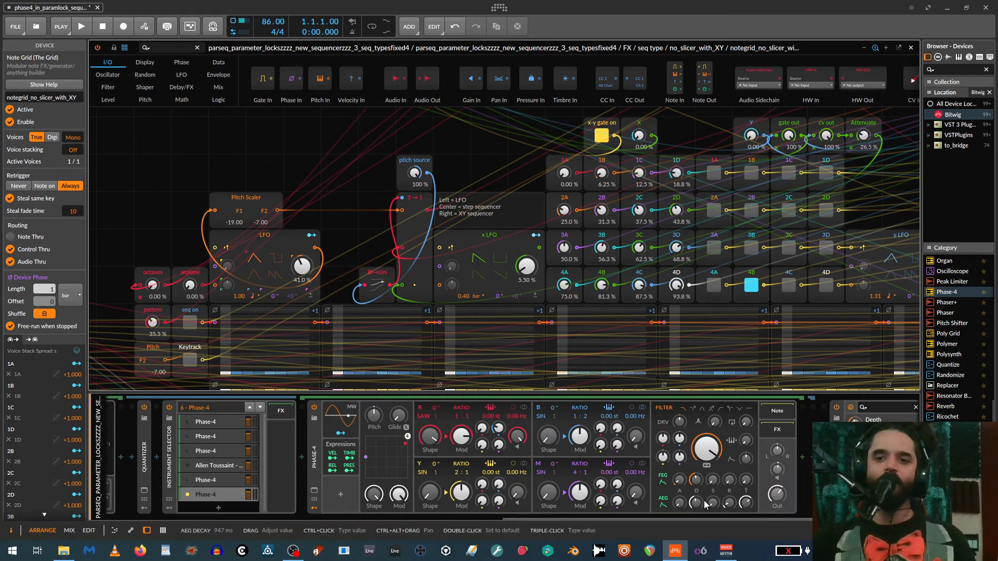
left_click_drag(706, 503, 705, 541)
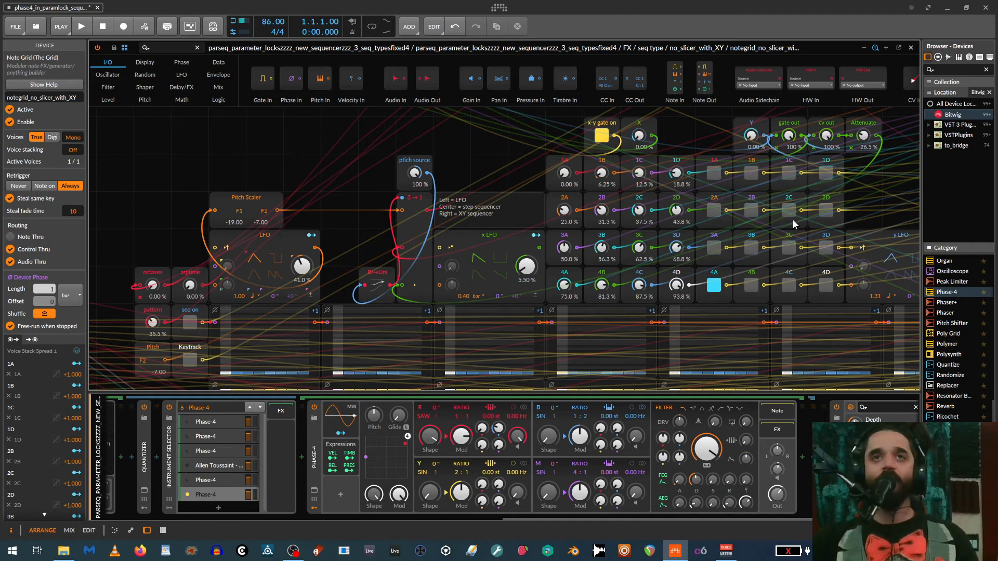
- Deactivate the no_slicer_with_XY layer of the seq type selector
left_click_drag(720, 518, 142, 545)
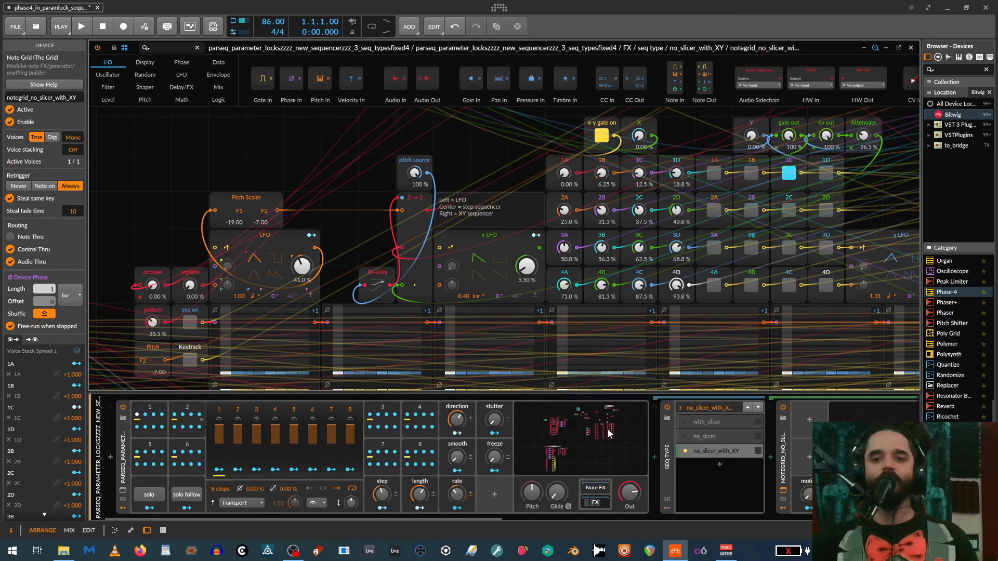
left_click(705, 448)
key("alt+a")
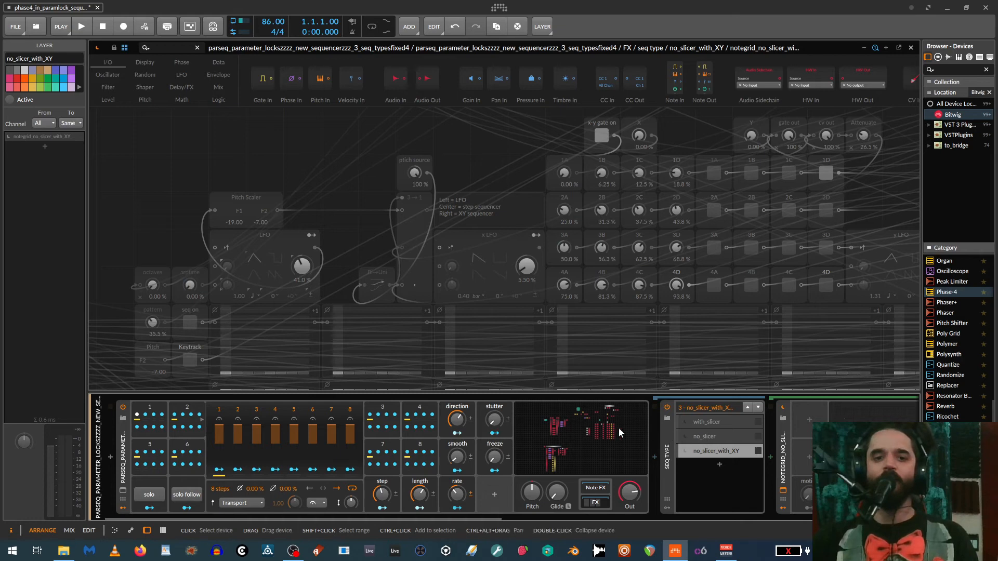
- Expand the quantizer device and set no_slicer as the active layer of the seq type selector
double_click(671, 441)
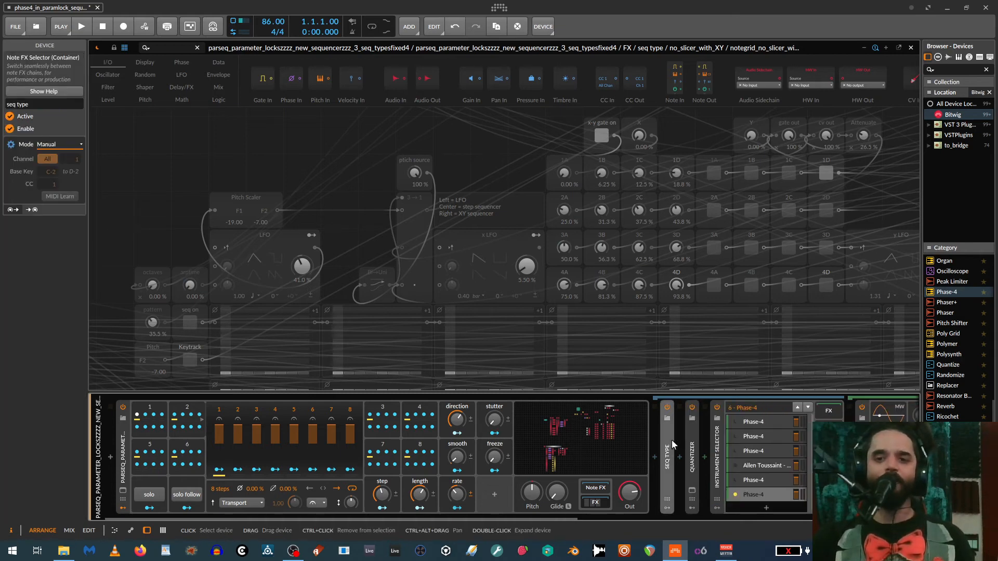
double_click(694, 445)
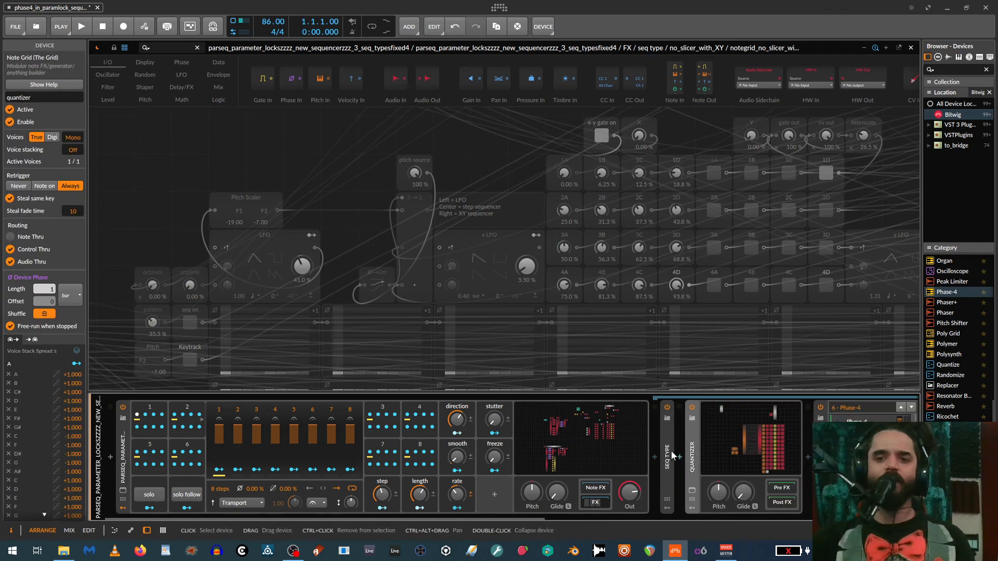
double_click(671, 450)
left_click(699, 437)
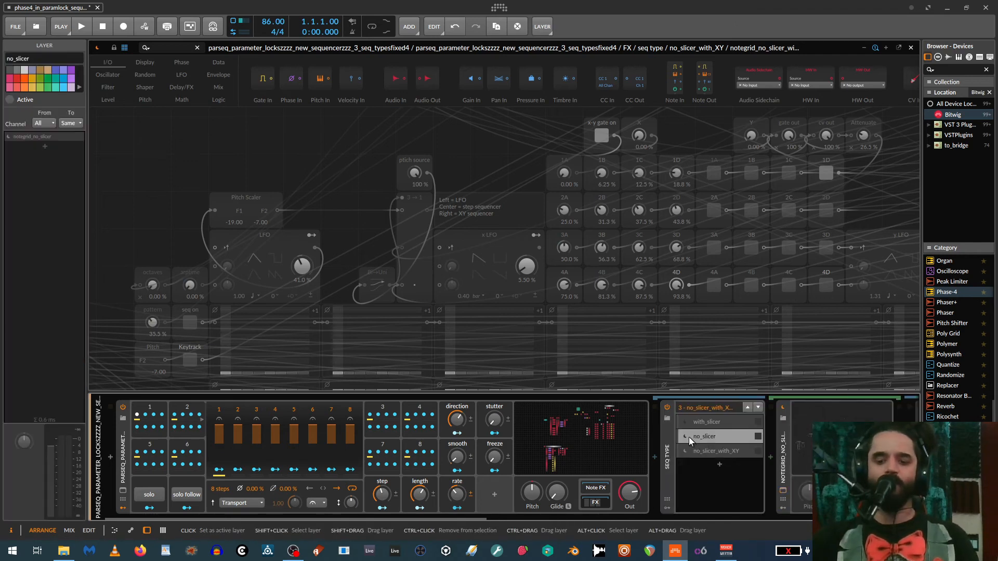
left_click(688, 436)
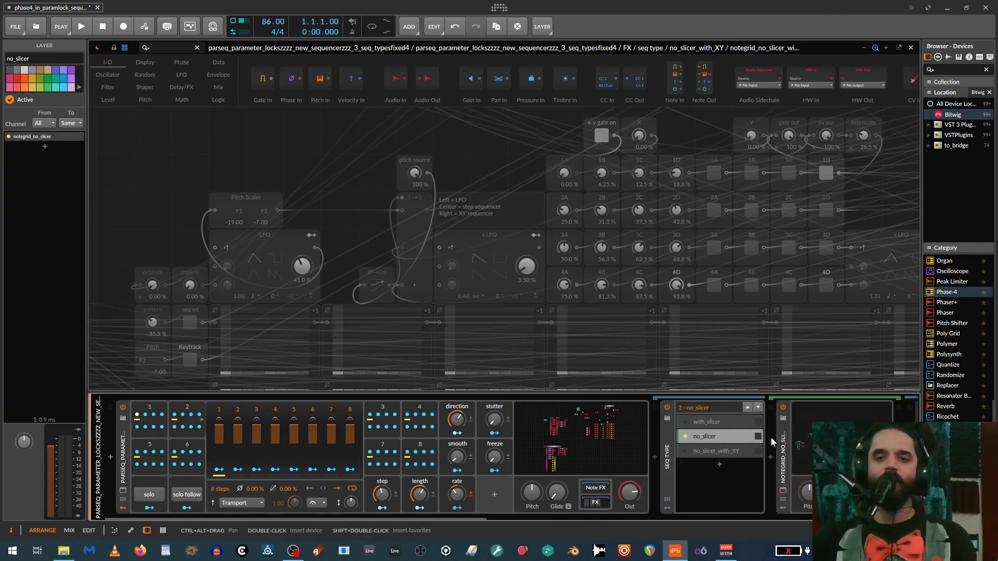
- Open the no_slicer note grid and look over its time switch, step select and pattern modules
left_click(783, 490)
left_click_drag(410, 277, 656, 246)
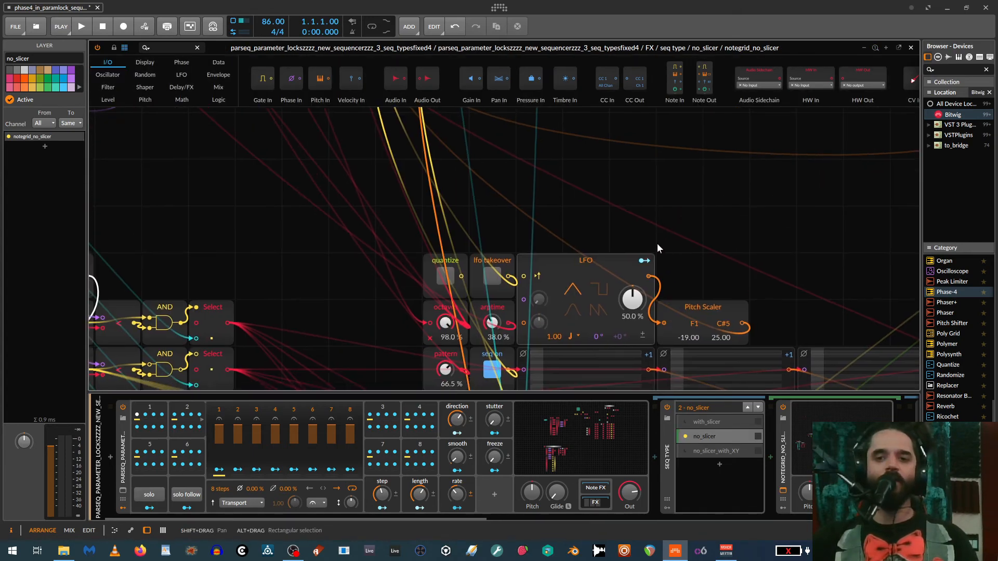
scroll(665, 247, "down", 3)
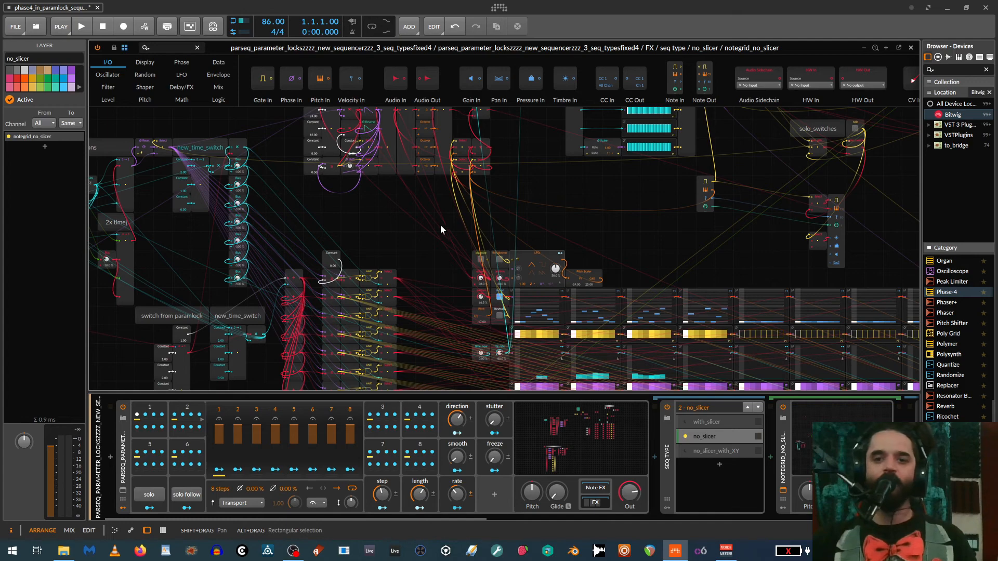
left_click_drag(421, 221, 811, 197)
left_click_drag(443, 266, 391, 170)
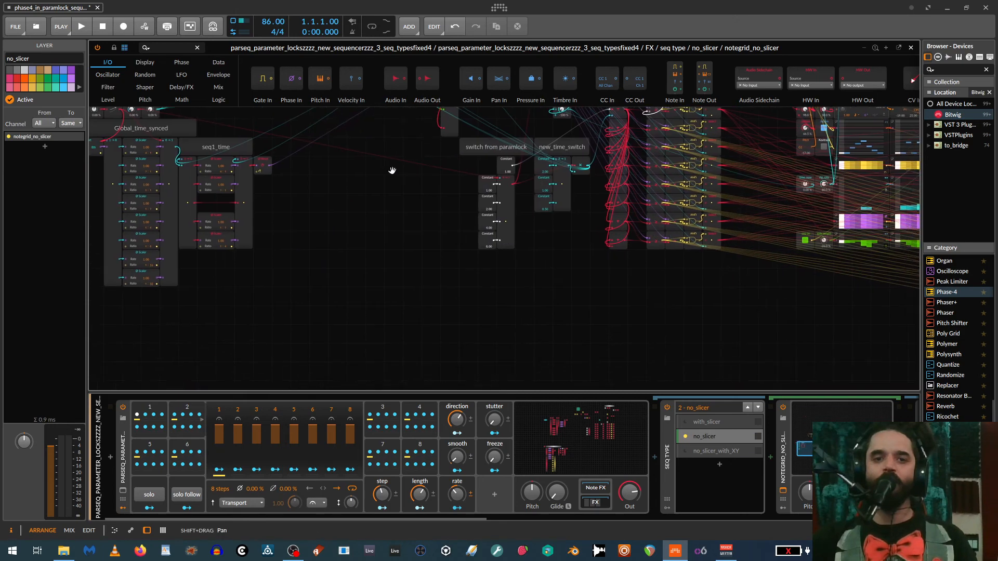
left_click_drag(415, 296, 136, 350)
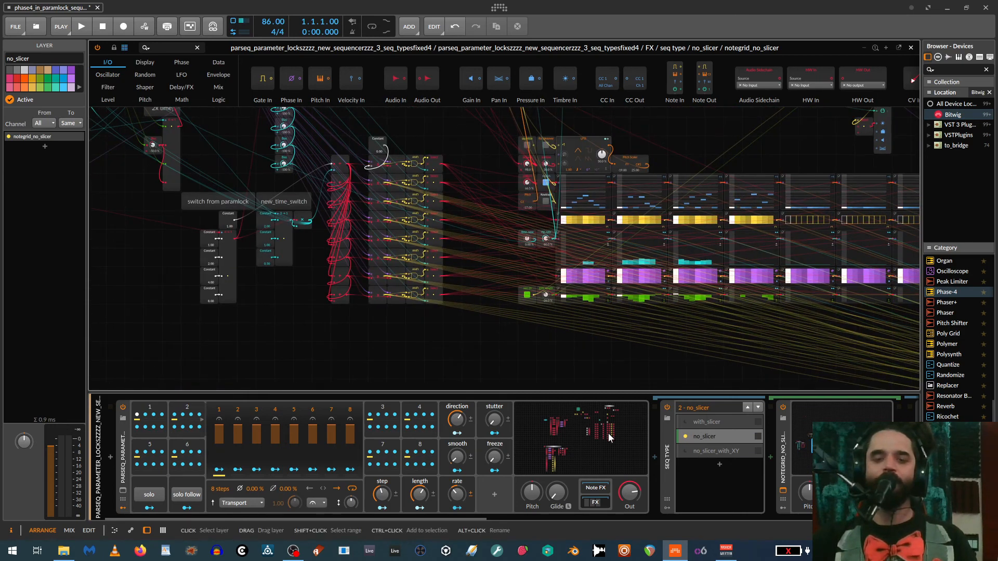
- Show the main parameter-lock sequencer's grid and adjust its step knob and solo switch
left_click(588, 429)
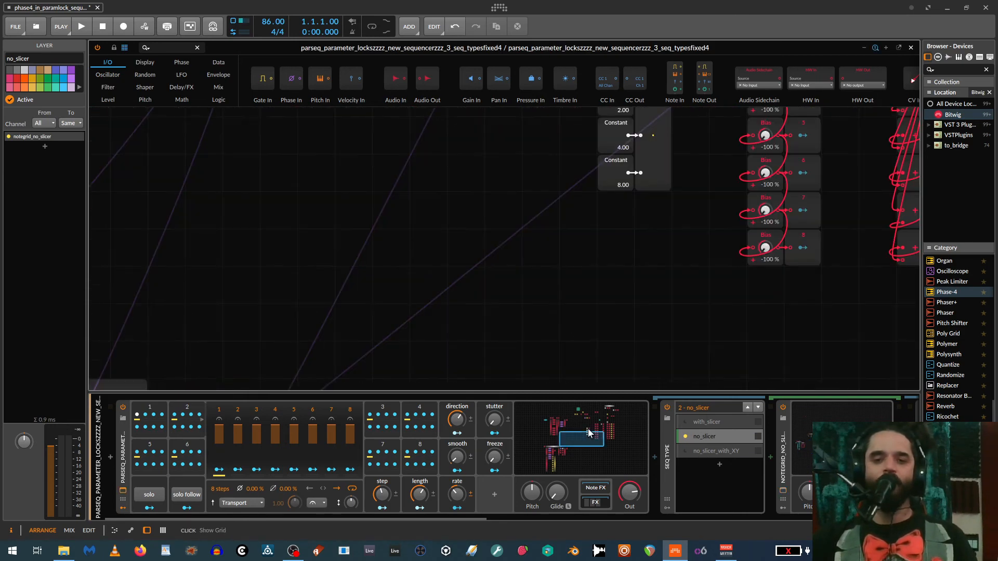
left_click(586, 414)
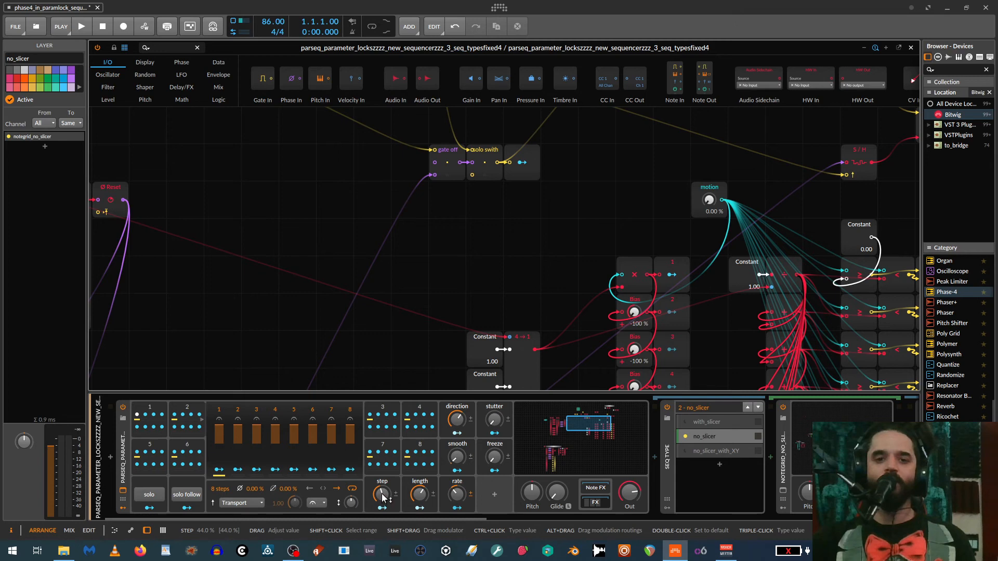
mouse_move(381, 498)
left_mouse_down()
mouse_move(382, 512)
mouse_move(378, 470)
mouse_move(381, 497)
left_mouse_up()
left_click(150, 496)
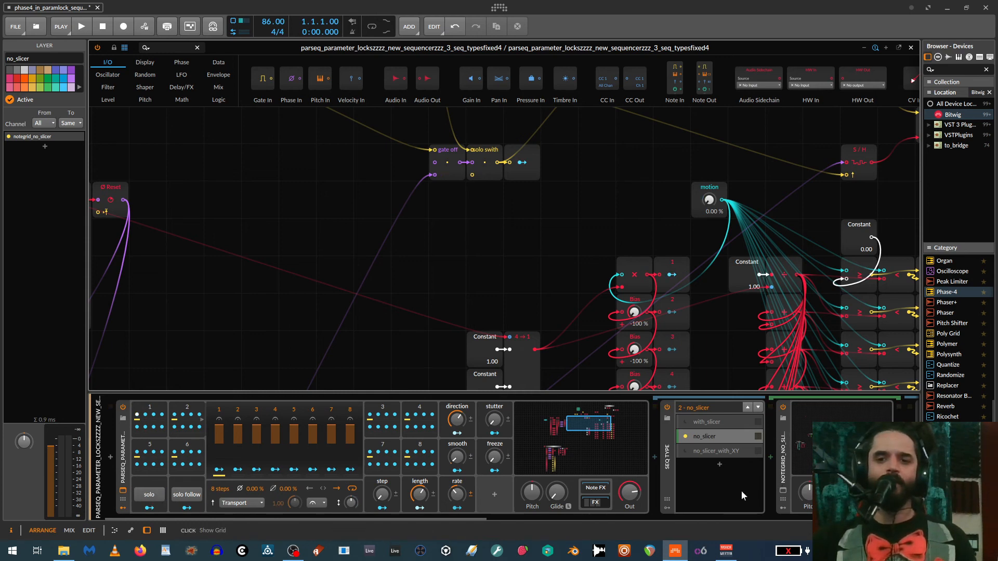
- Set the third Phase-4 as the active instrument of the instrument selector and return to the sequencer's controls
left_click_drag(444, 518, 657, 519)
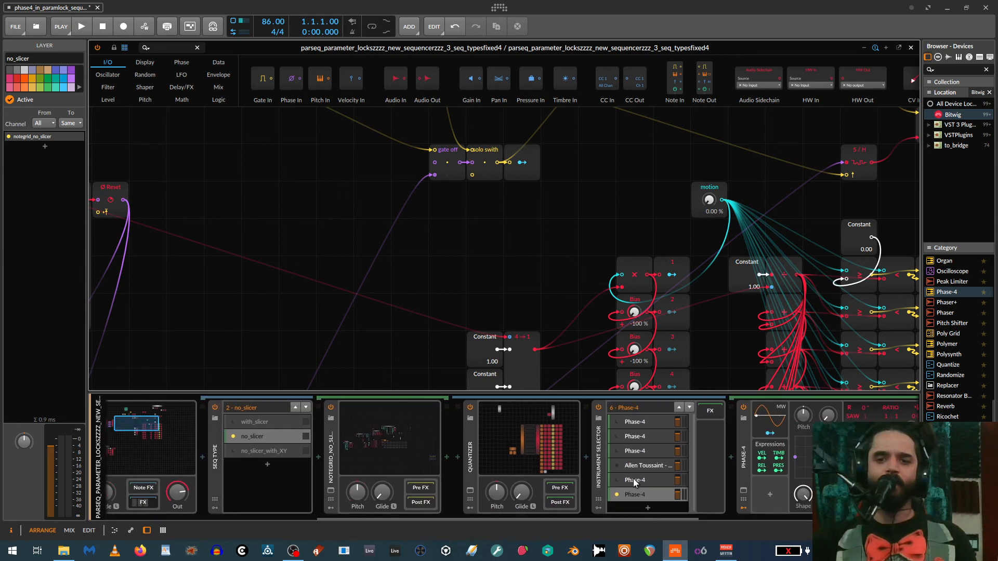
left_click(615, 451)
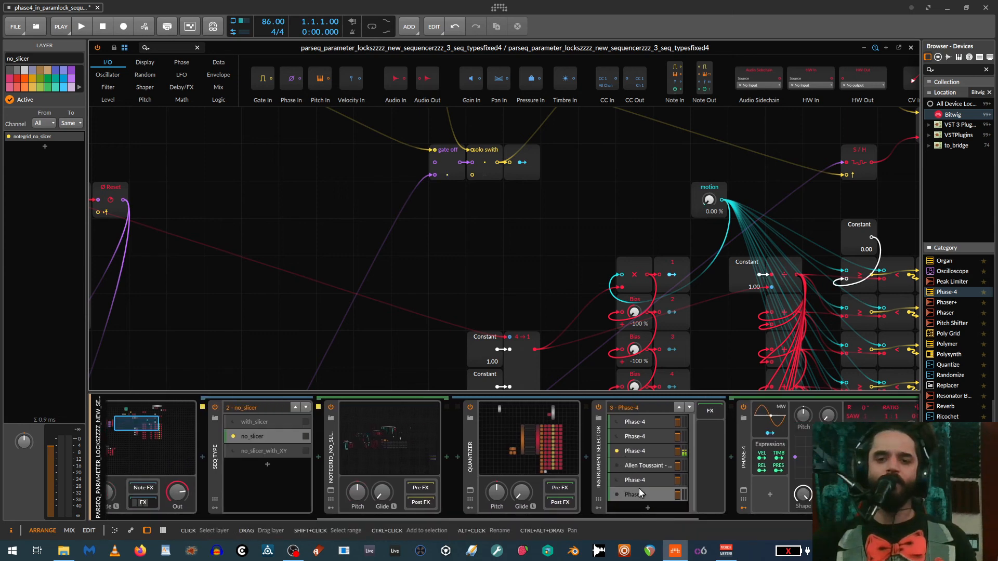
left_click_drag(622, 516, 317, 510)
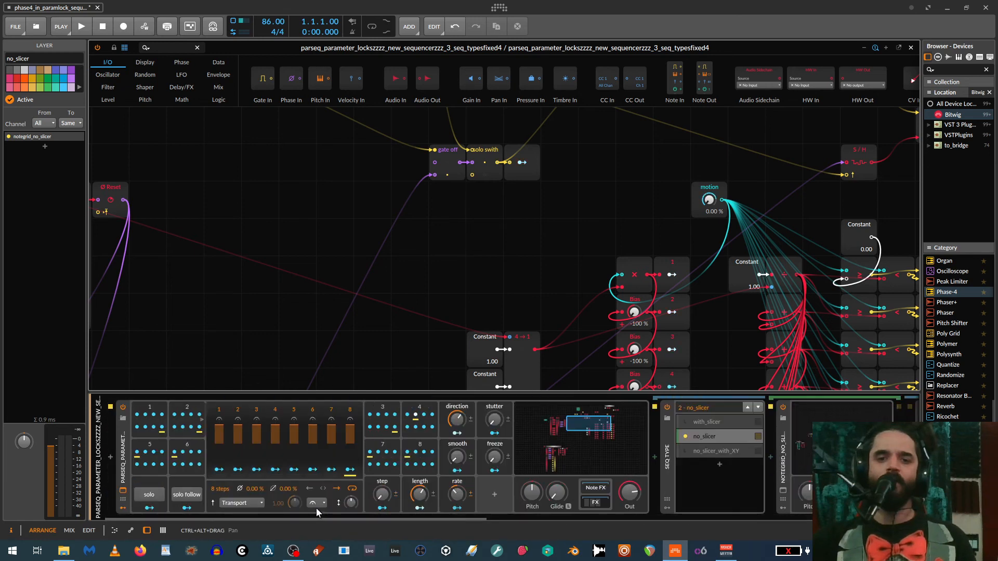
- Show the no_slicer note grid and set its Pitch module to -29.00
left_click(837, 443)
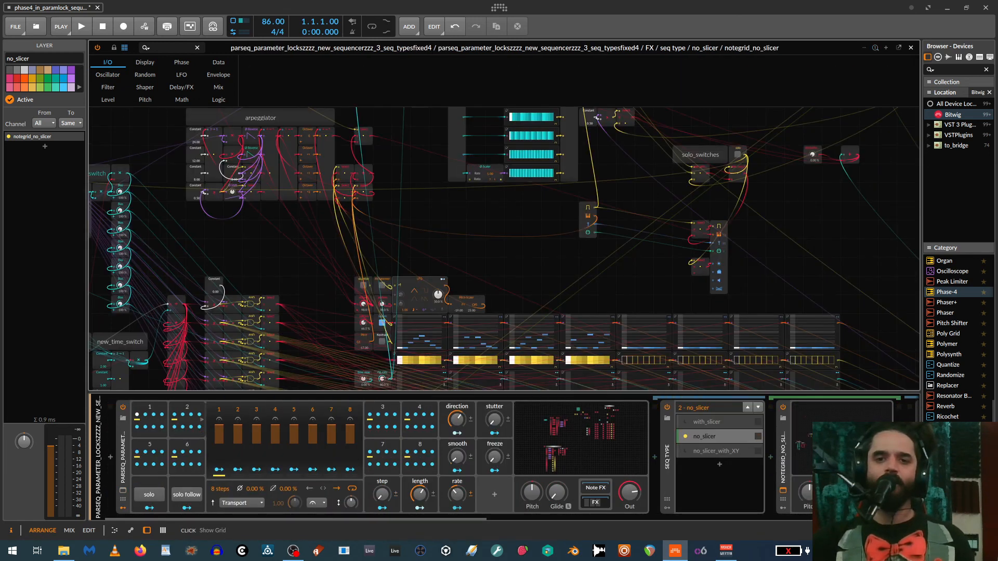
left_click_drag(441, 302, 470, 229)
scroll(470, 229, "up", 2)
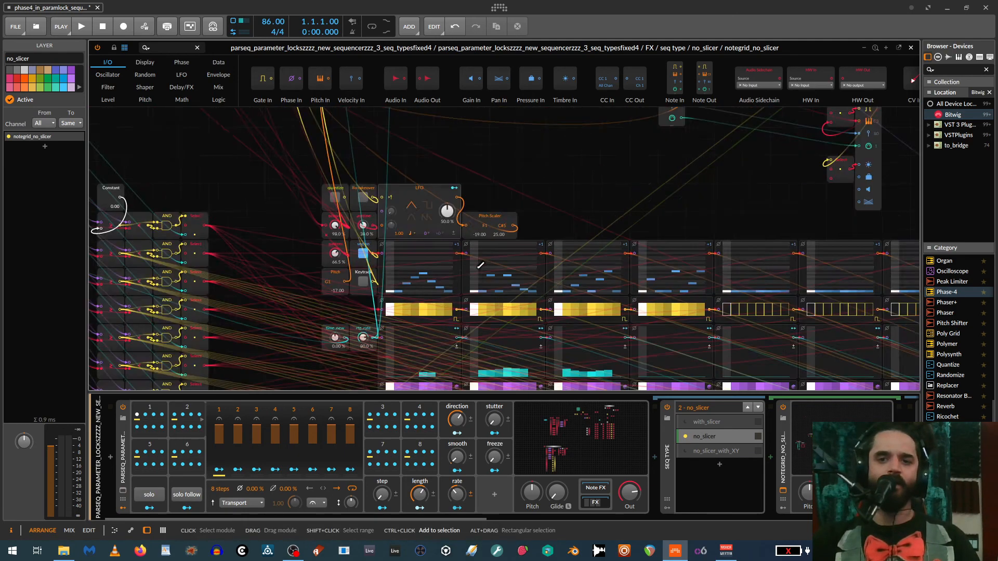
left_click_drag(263, 295, 263, 312)
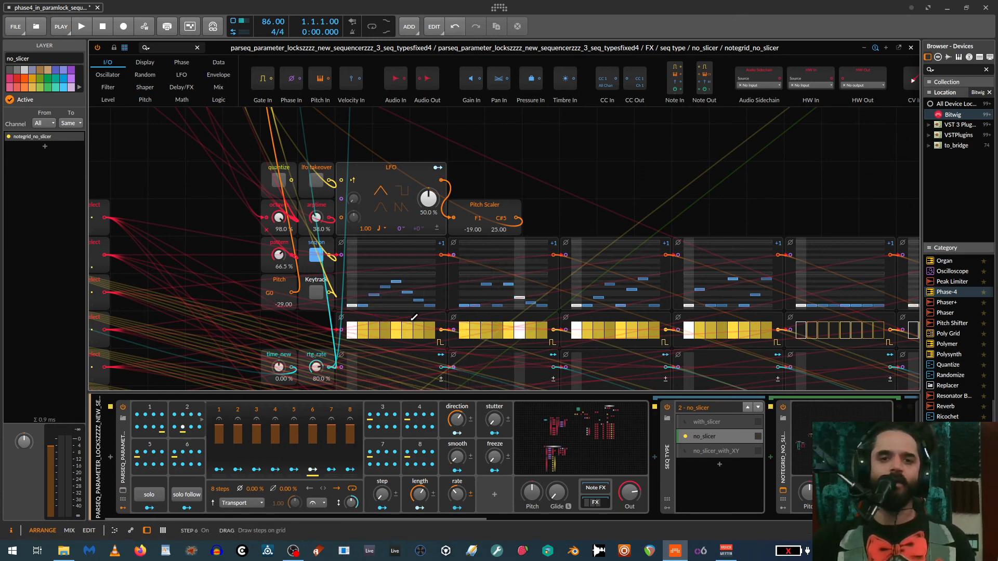
scroll(878, 362, "down", 3)
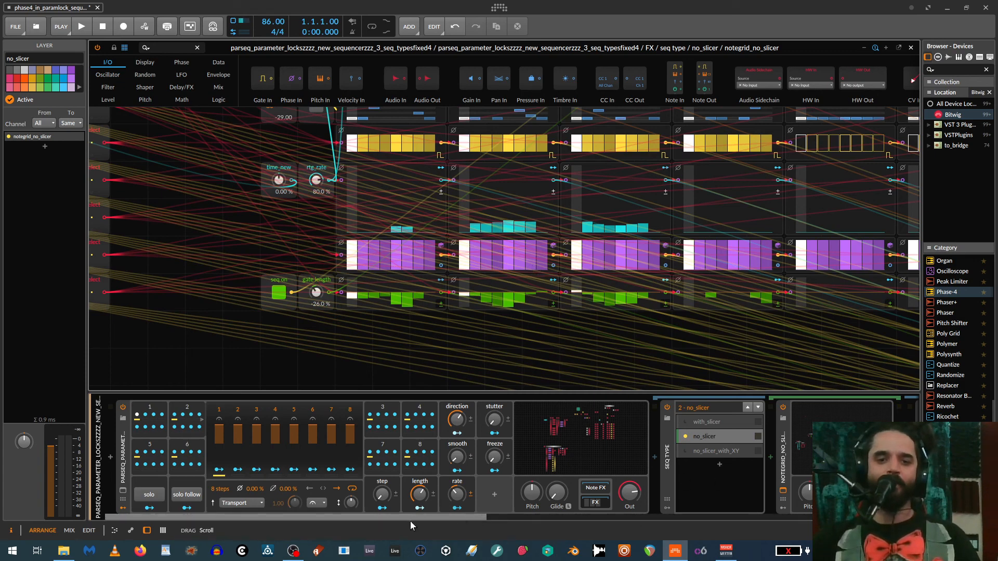
- Collapse the sequencer device, try its length at 0 % and 35 %, raise it further, and expand the device again
left_click(130, 441)
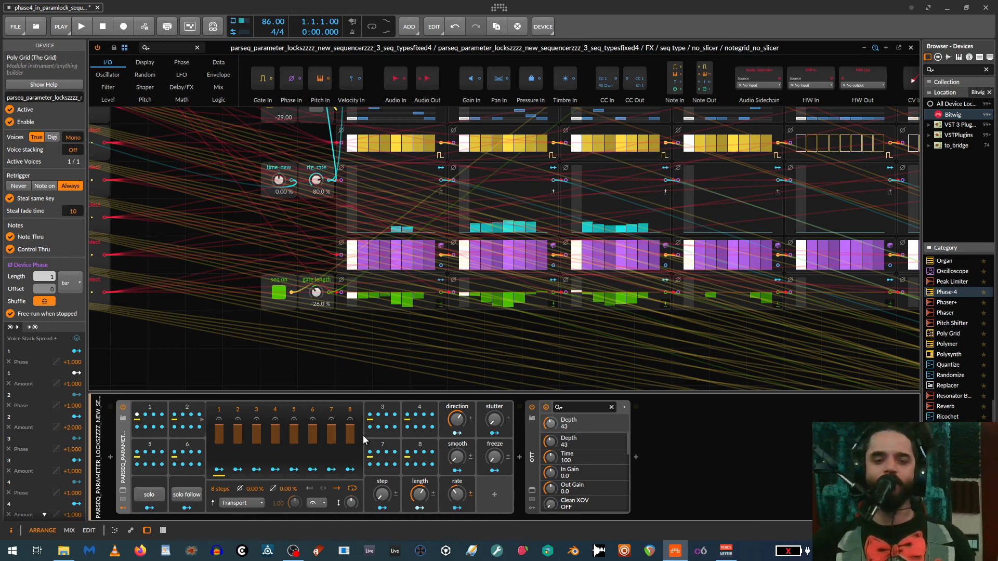
left_click_drag(419, 494, 421, 500)
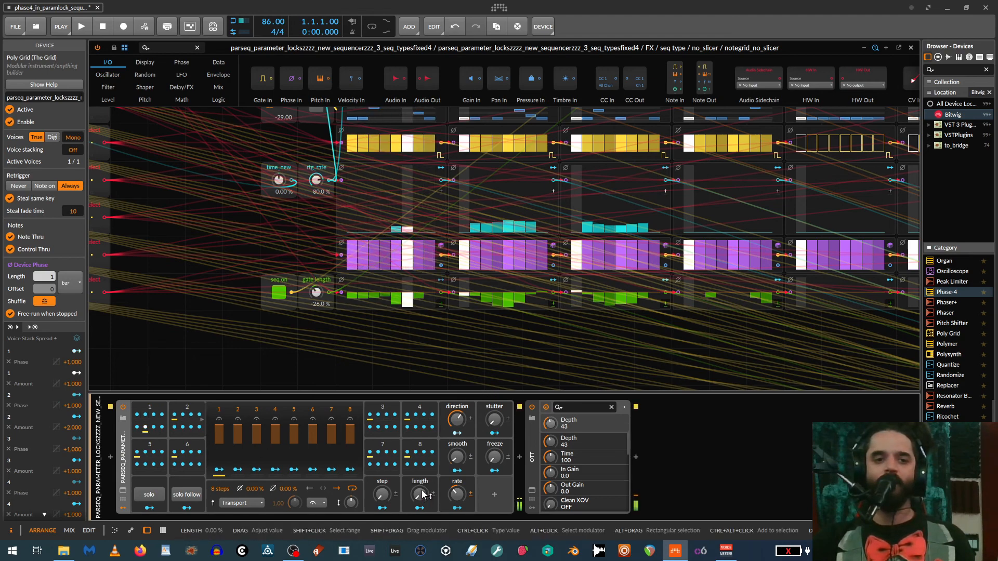
left_click_drag(423, 495, 417, 496)
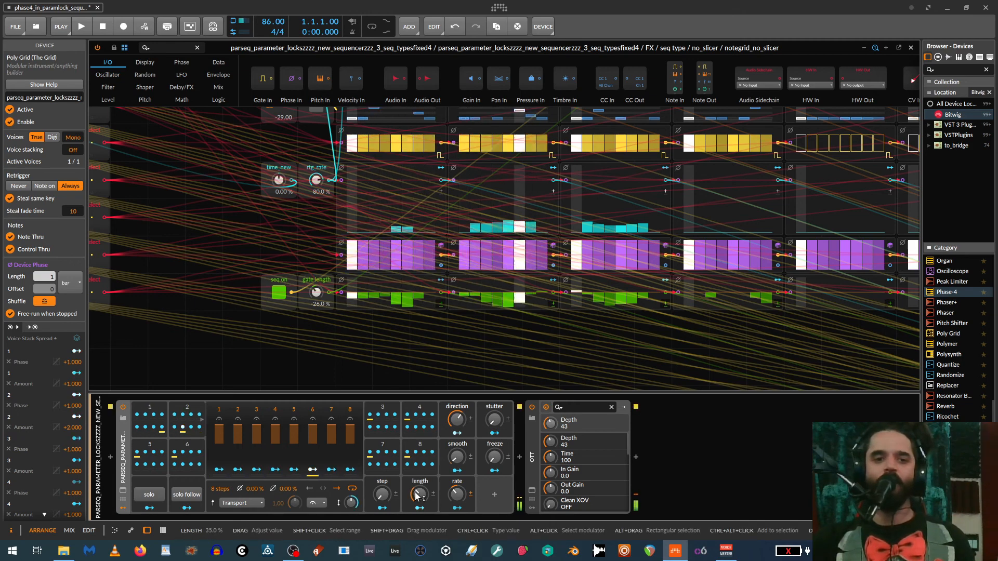
left_click_drag(416, 497, 421, 493)
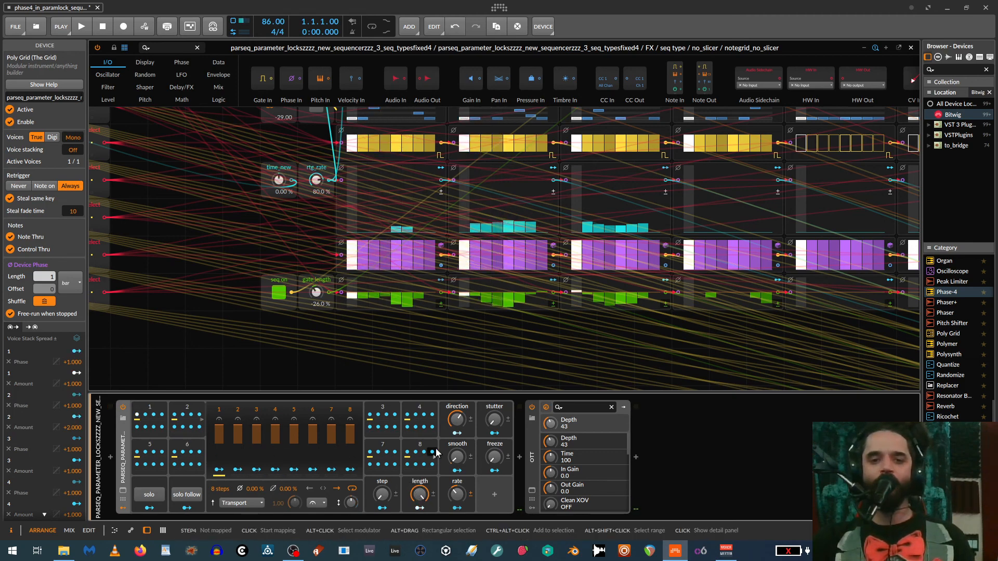
double_click(122, 440)
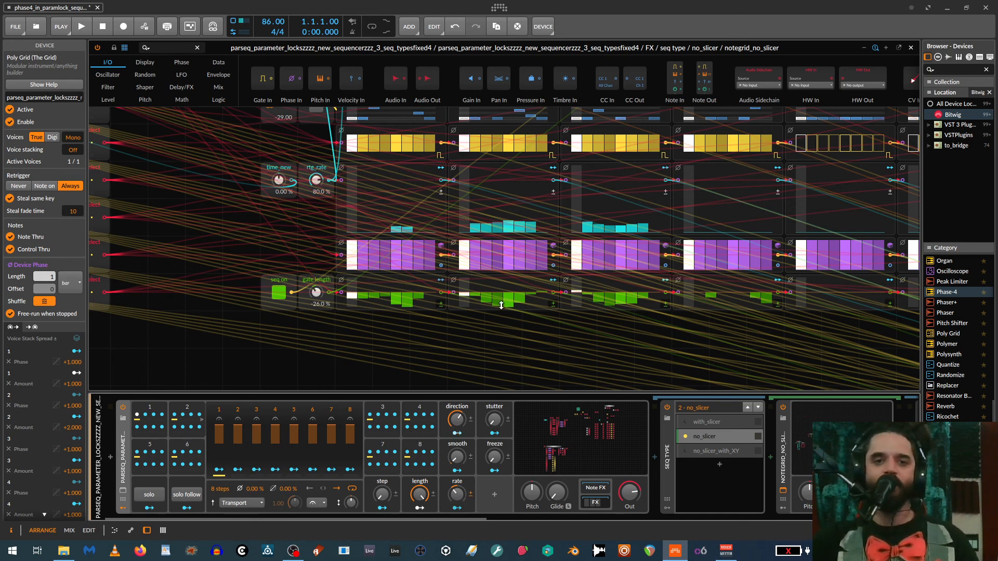
scroll(502, 304, "up", 2)
scroll(503, 299, "down", 1)
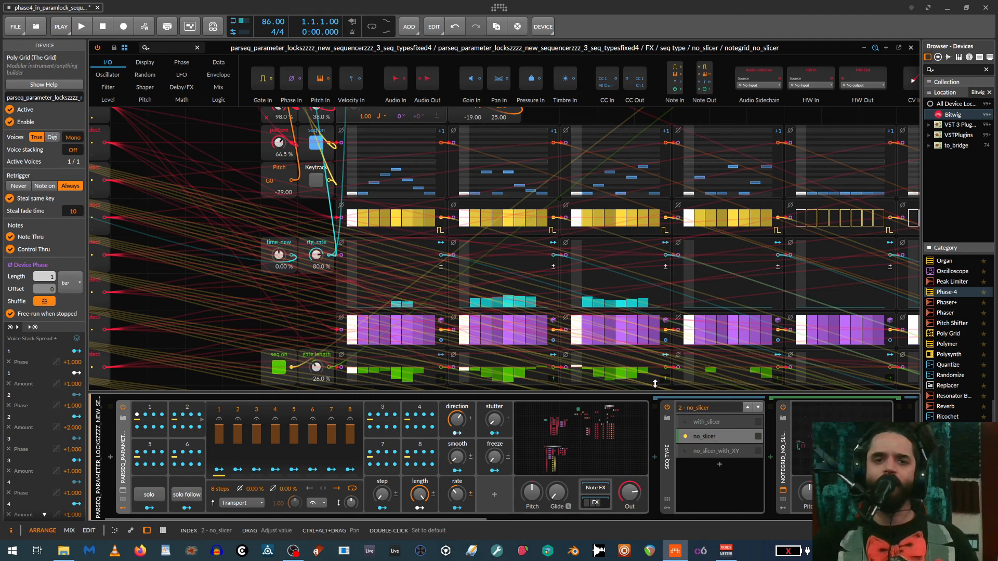
- Try the sequencer's rate at 100 % and 44 %, and raise it slightly again
scroll(528, 305, "up", 3)
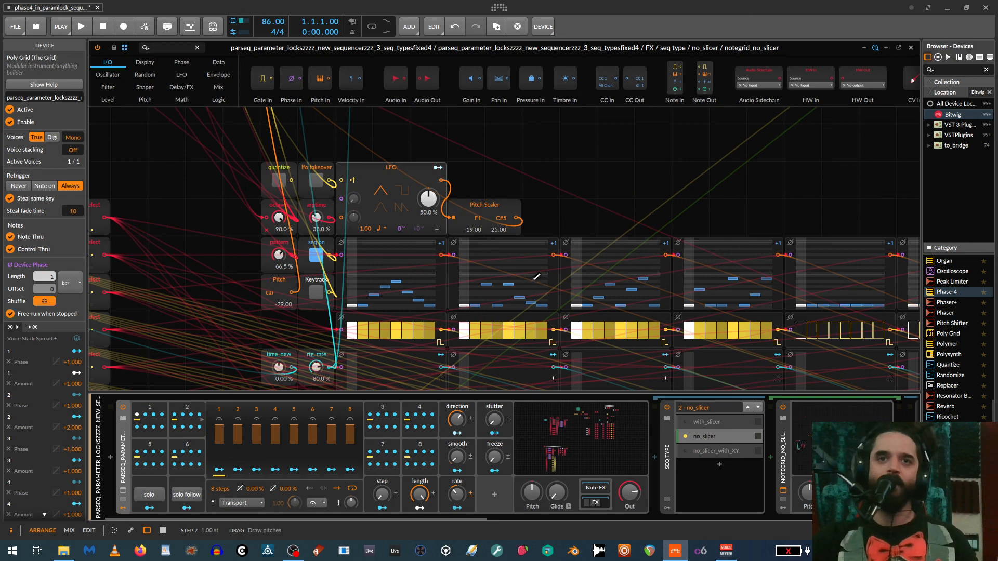
scroll(548, 316, "down", 2)
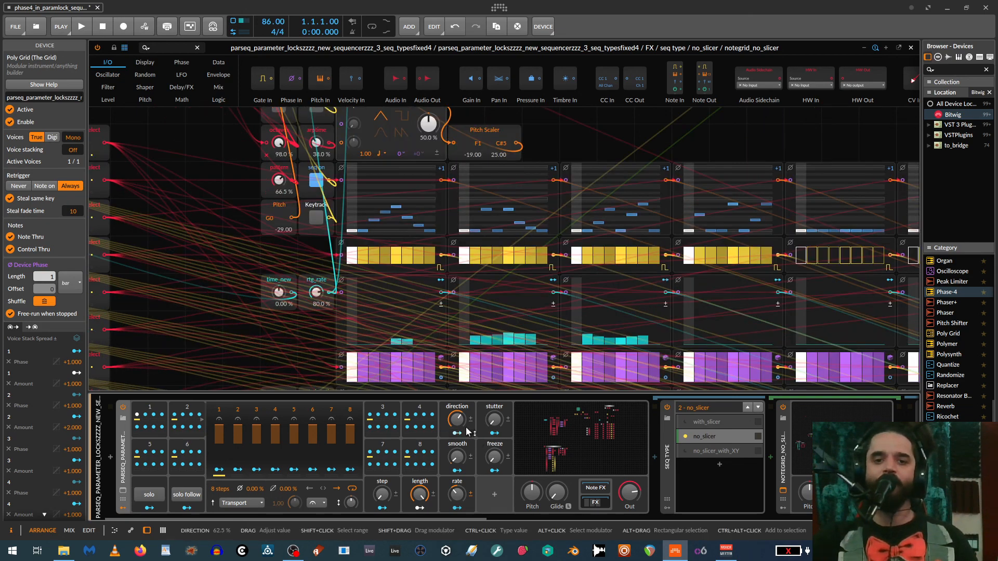
left_click_drag(458, 498, 460, 434)
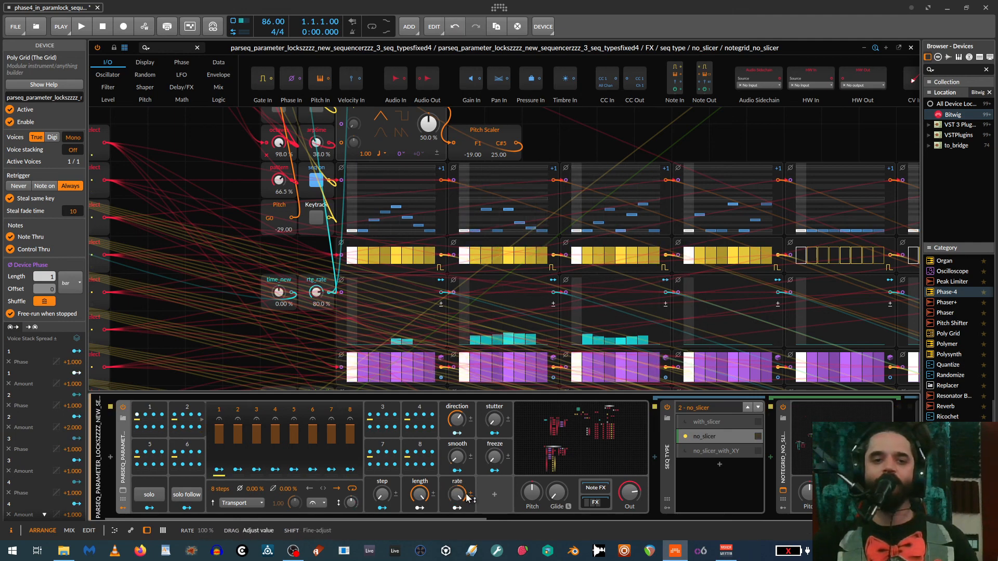
left_click_drag(458, 500, 458, 530)
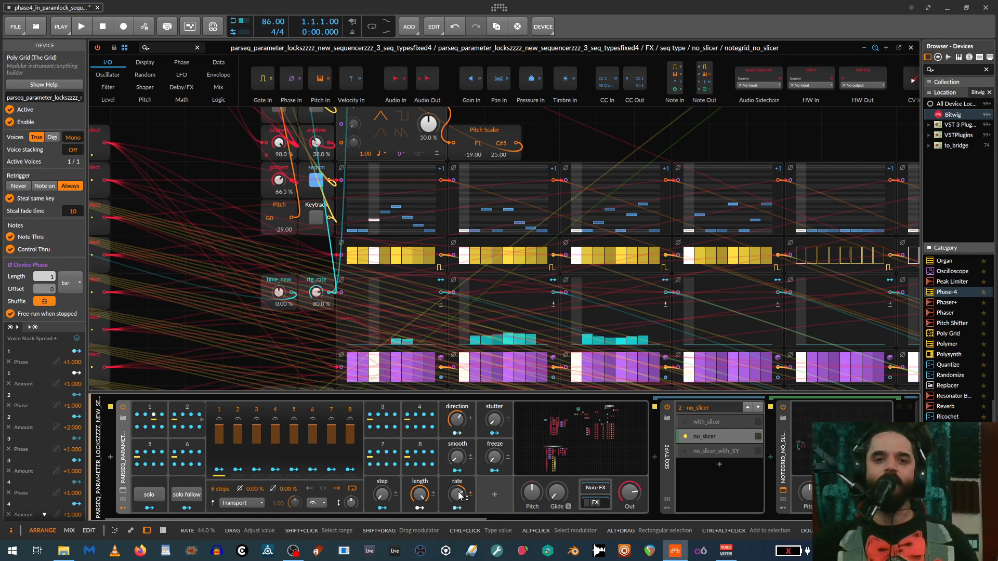
left_click_drag(458, 497, 459, 478)
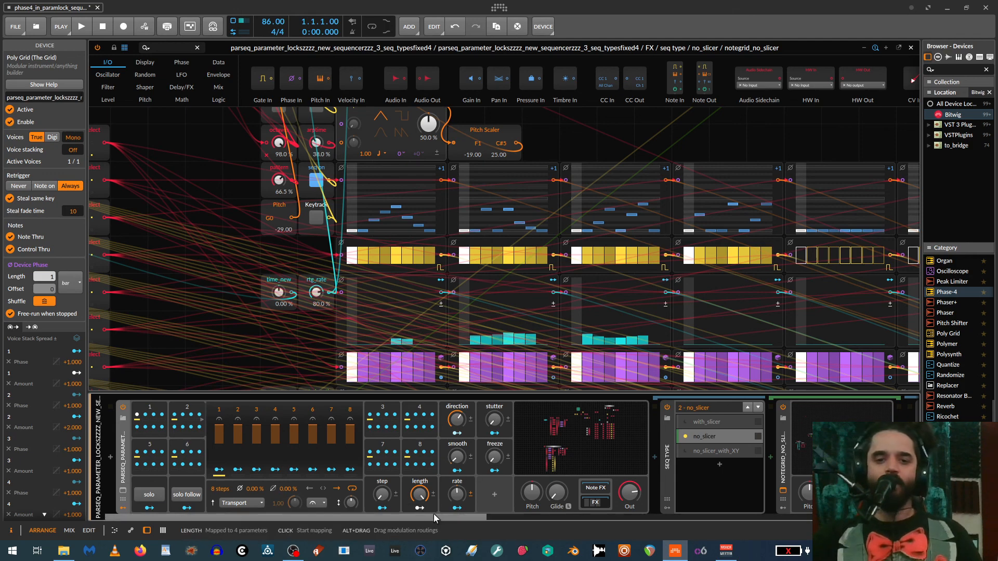
- Examine the no_slicer note grid's AND and Select modules and its step lanes down to the gate length row
left_click_drag(467, 518, 351, 506)
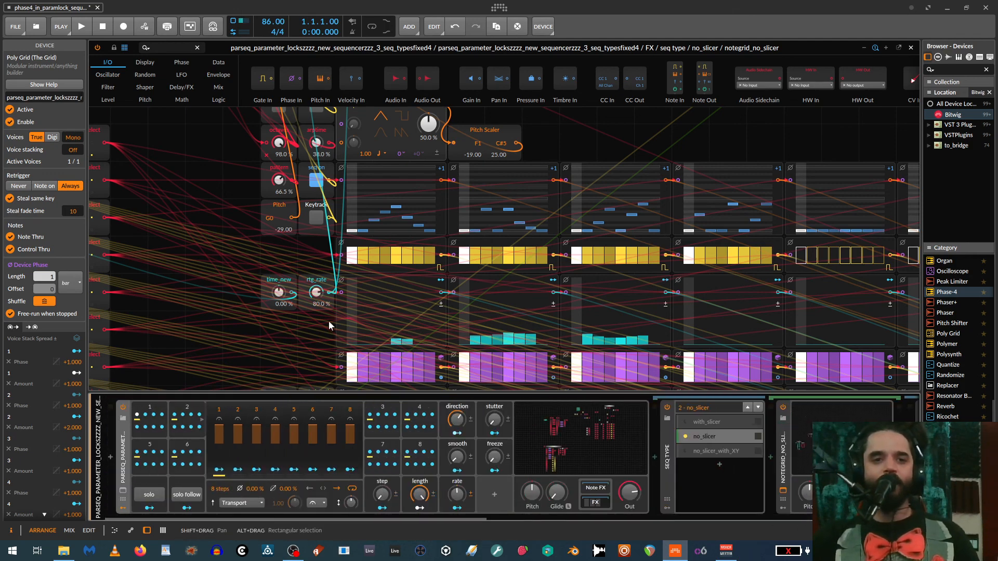
left_click_drag(227, 323, 316, 316)
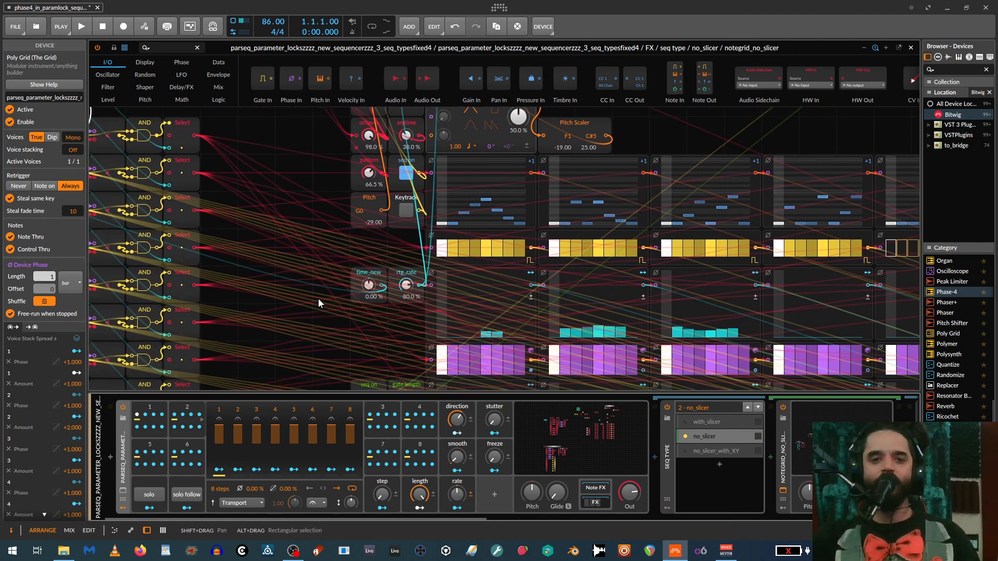
scroll(316, 292, "down", 1)
left_click_drag(480, 336, 240, 273)
scroll(520, 335, "up", 1)
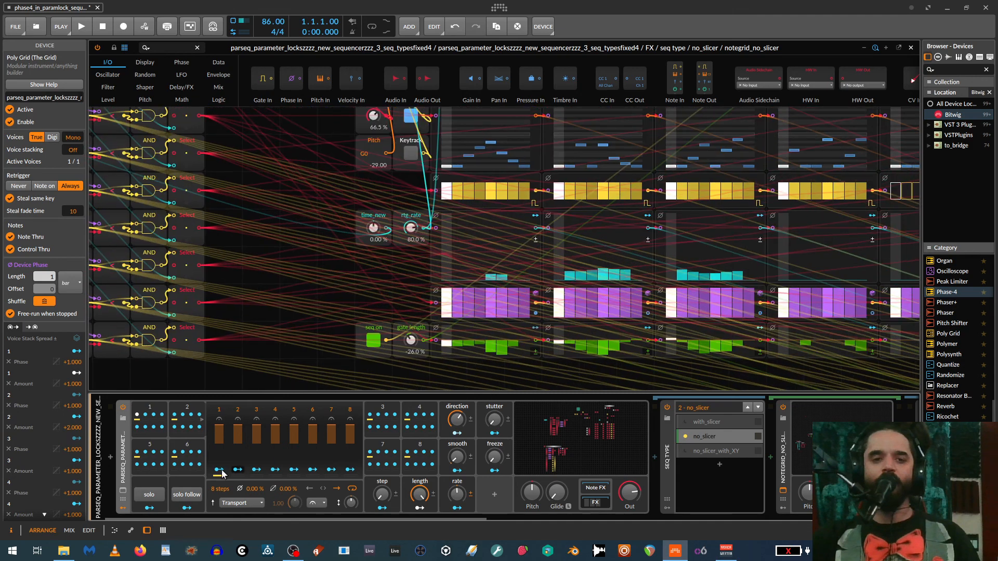